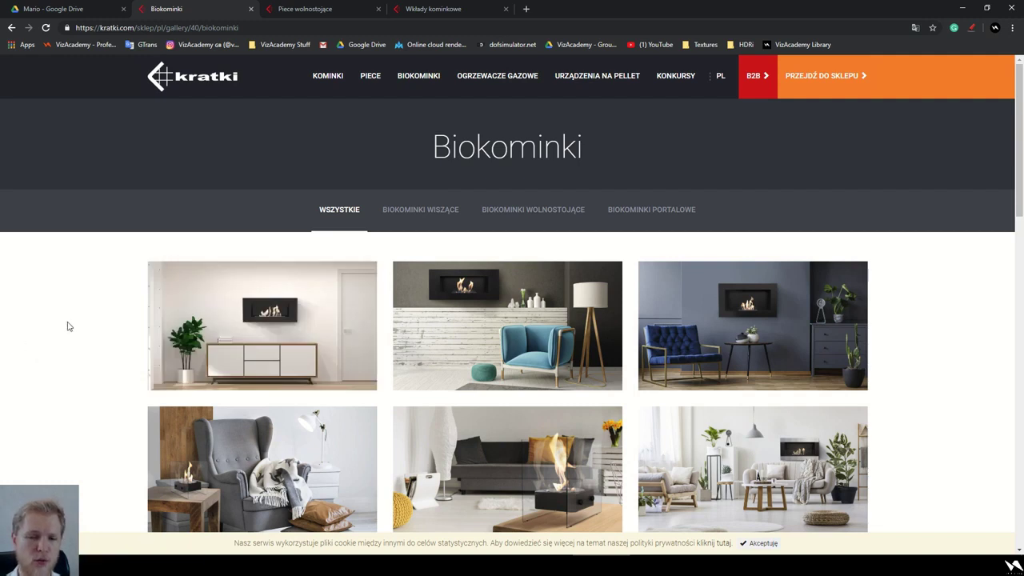
- Look through the Biokominki gallery and open the JUPITER fireplace photo
scroll(68, 327, "down", 2)
scroll(68, 326, "down", 1)
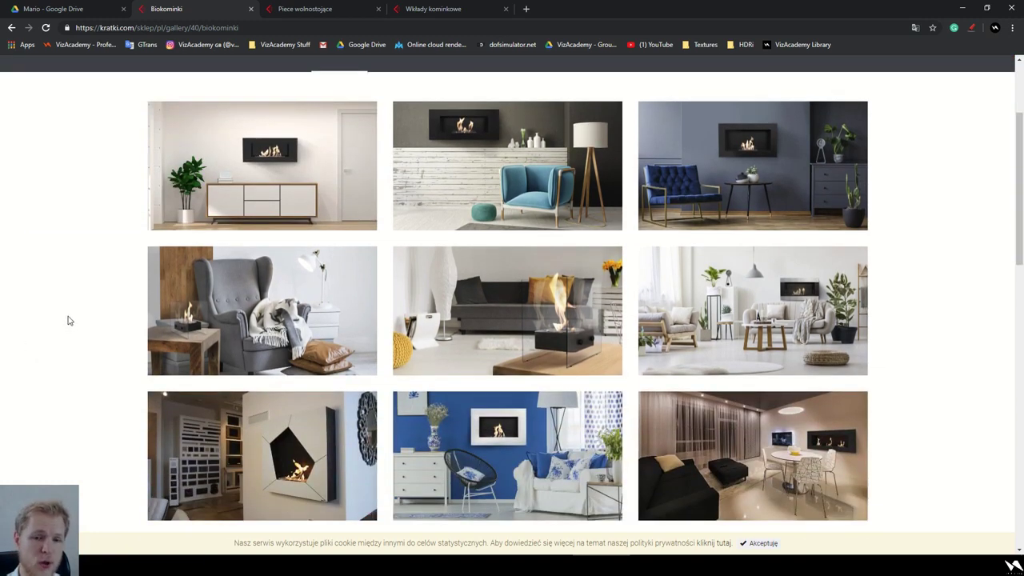
scroll(85, 278, "down", 2)
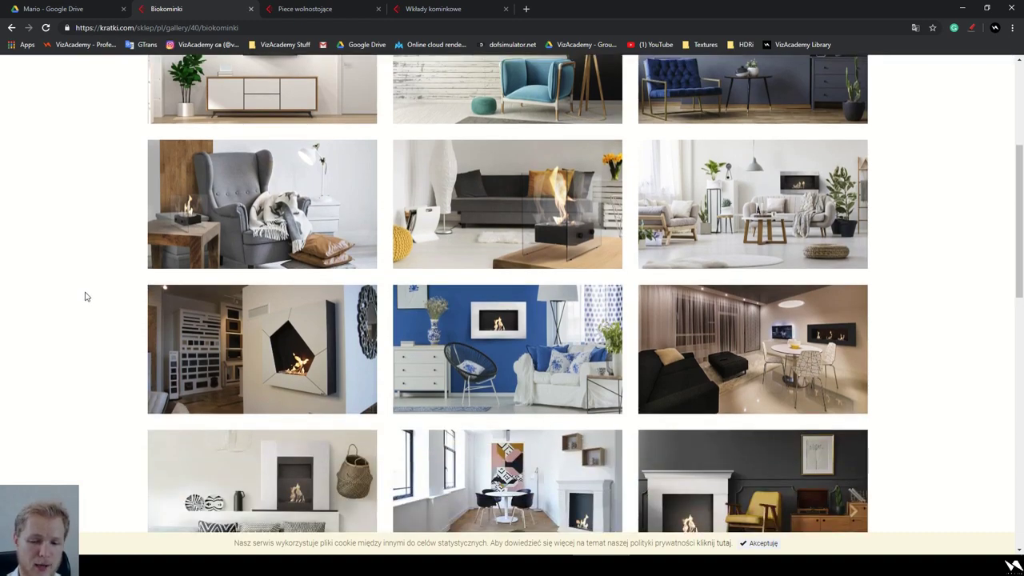
scroll(86, 294, "down", 4)
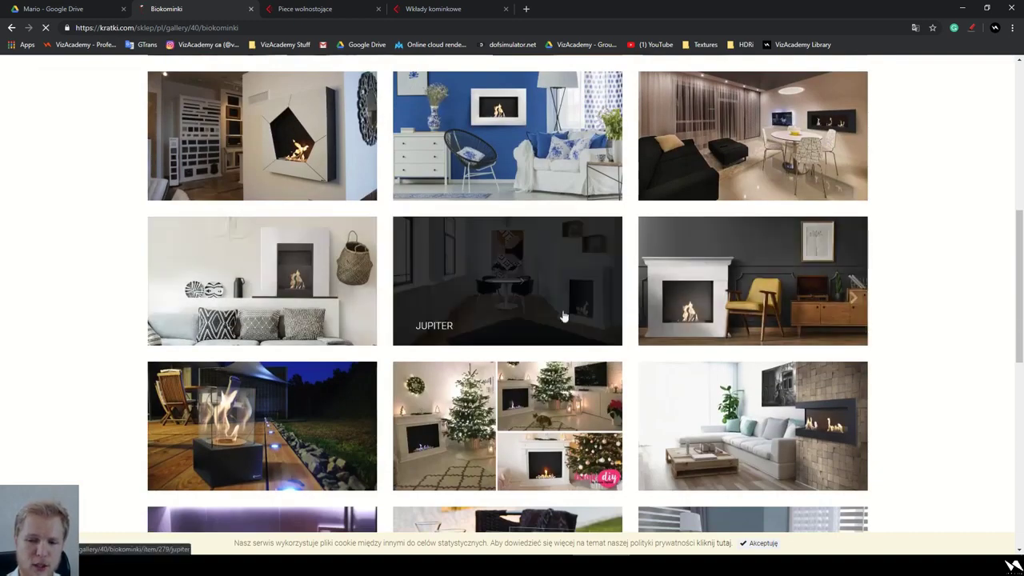
left_click(563, 315)
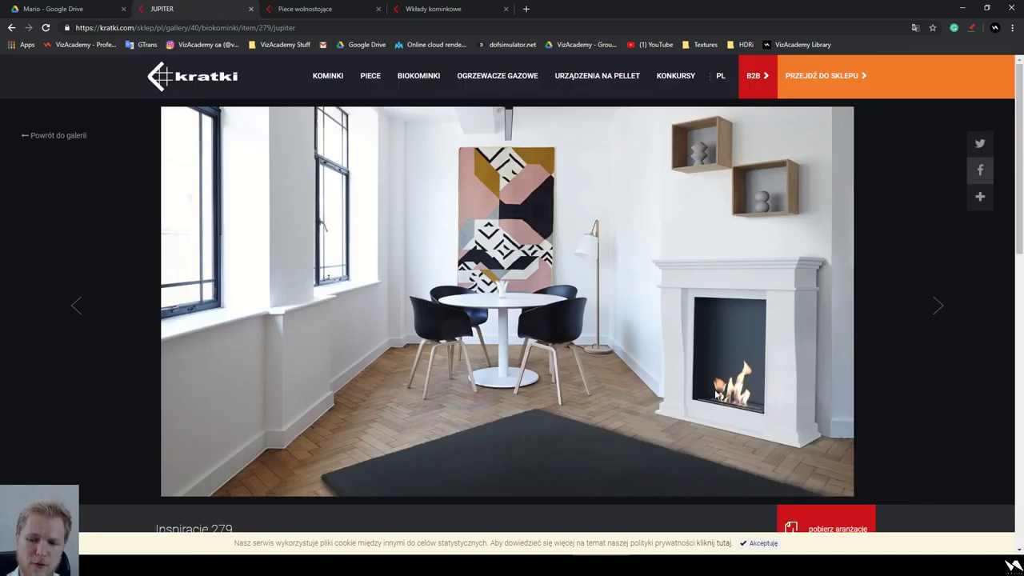
- Page through the neighbouring fireplace photos, viewing TANGO 2 czarny, DELTA 900 lewy and NOVEMBER
left_click(956, 310)
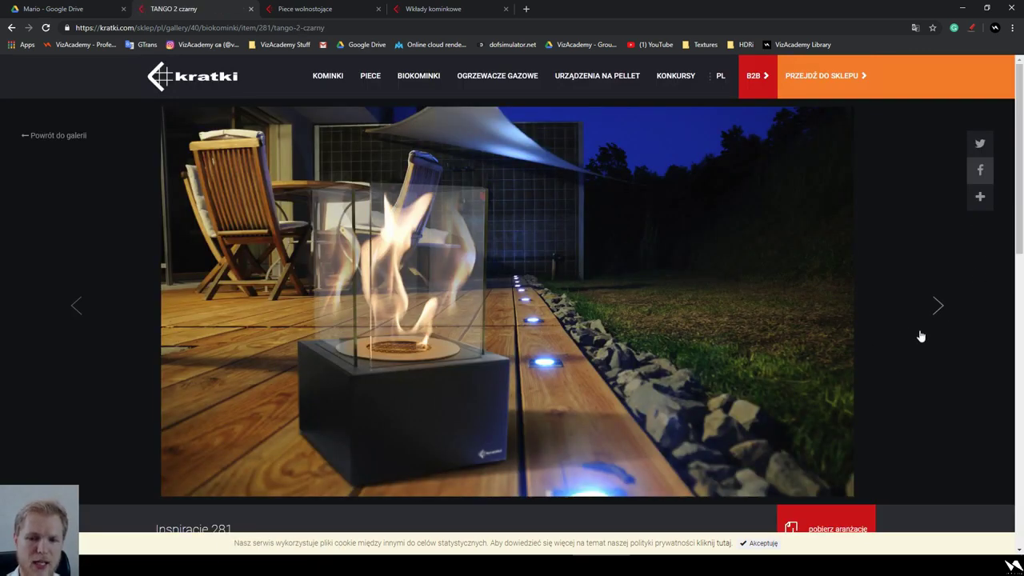
left_click(945, 305)
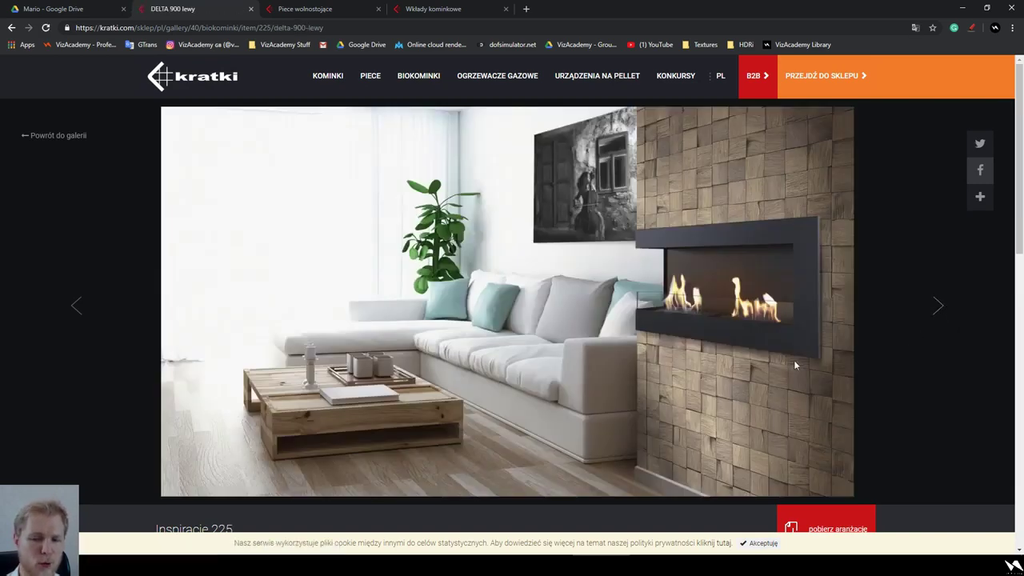
left_click(937, 314)
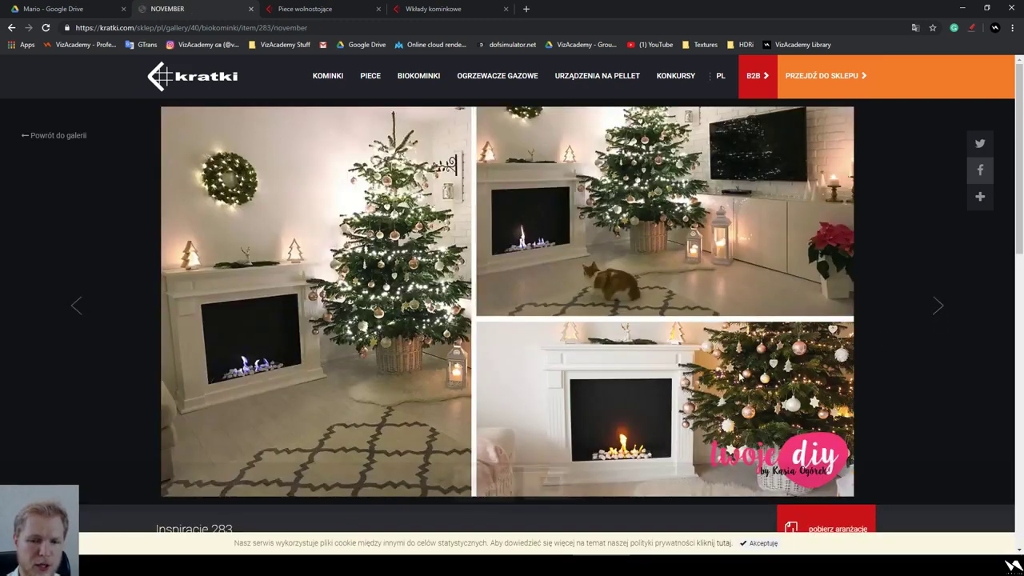
- Search Google in a new tab for "vdb file online" and show the image results
left_click(526, 9)
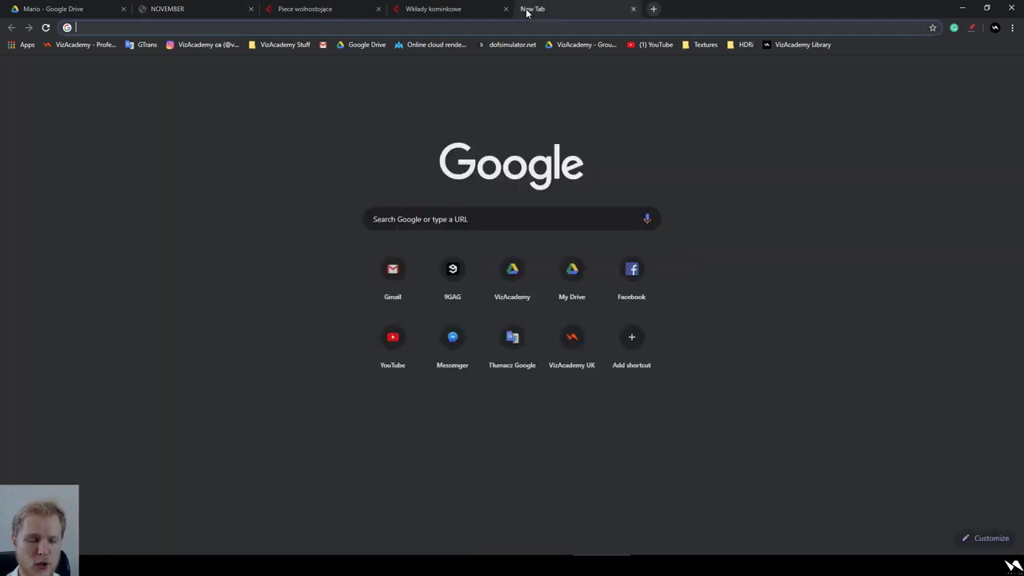
type("vdb")
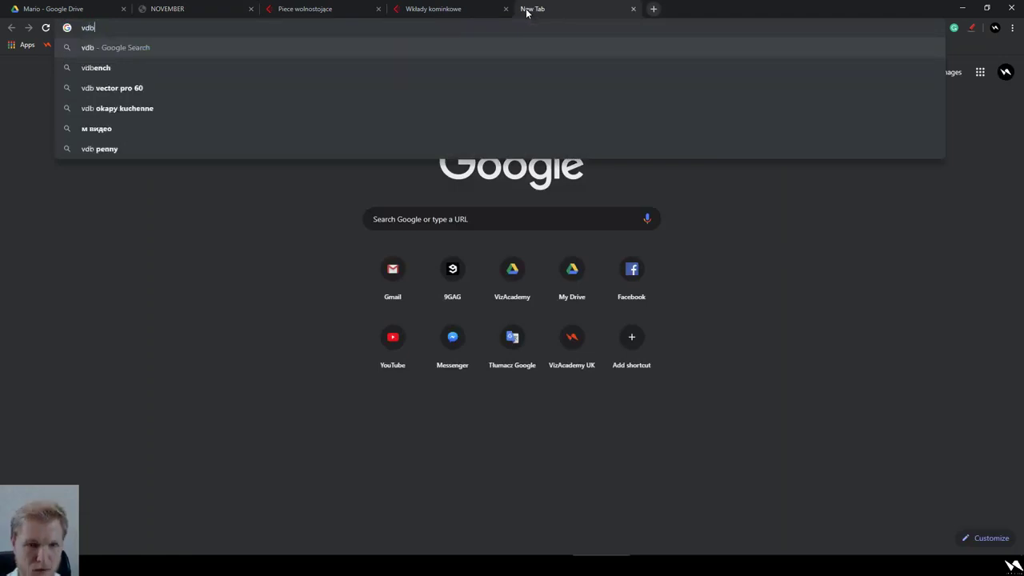
type(" file online")
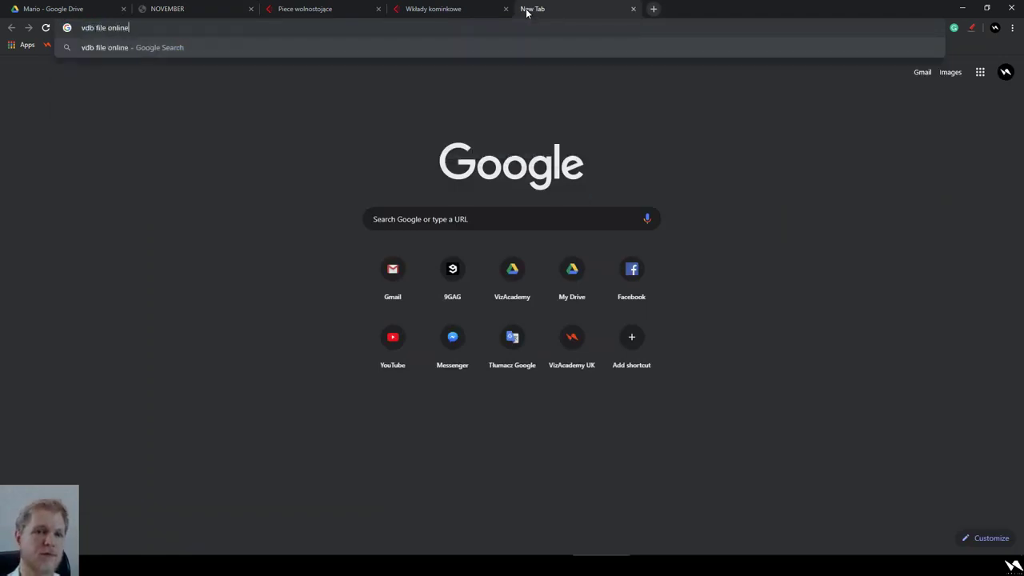
key("Return")
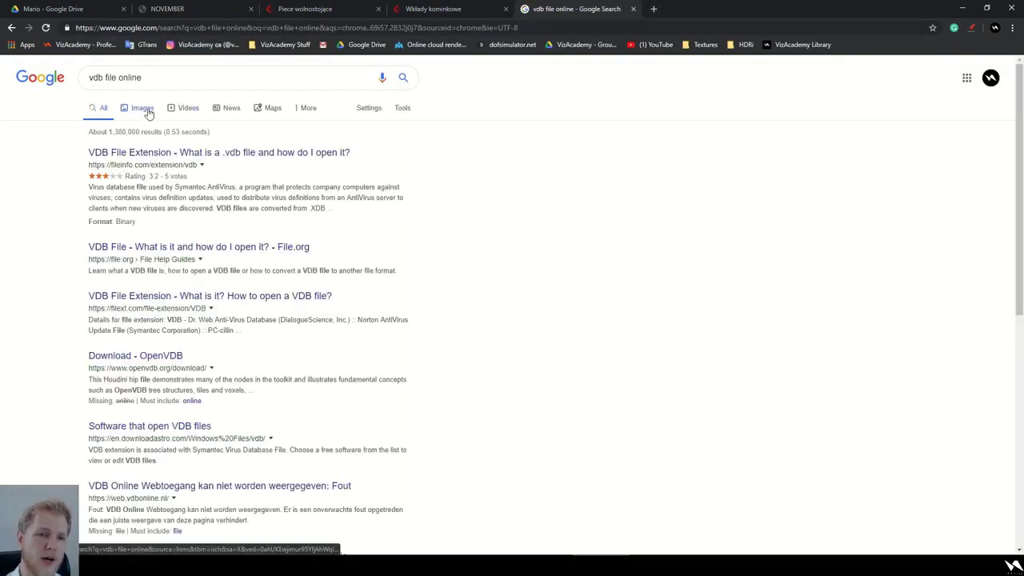
left_click(147, 109)
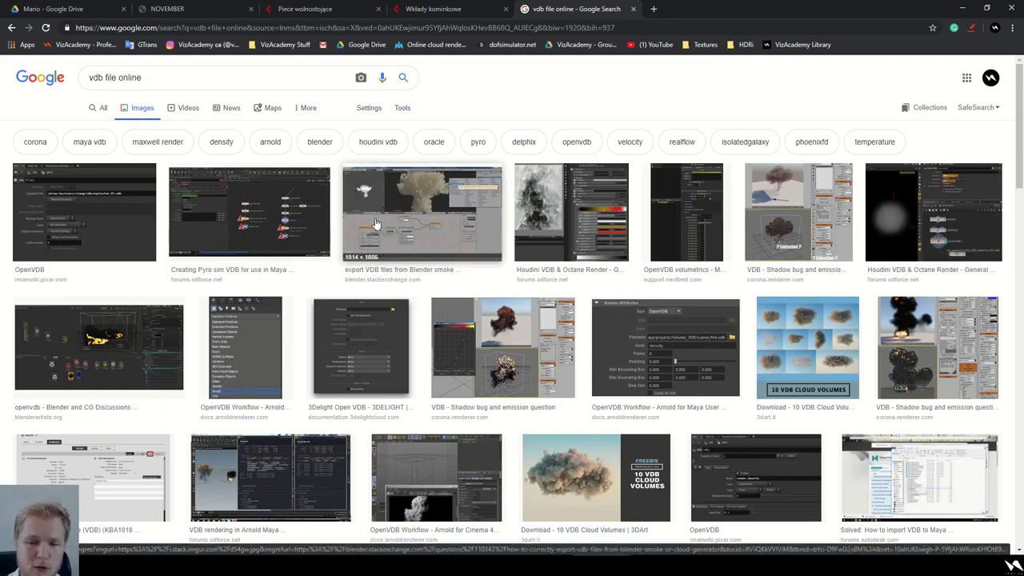
- Look through the image results and preview the Blender Artists openvdb image with the burning smoke simulation
scroll(376, 223, "down", 4)
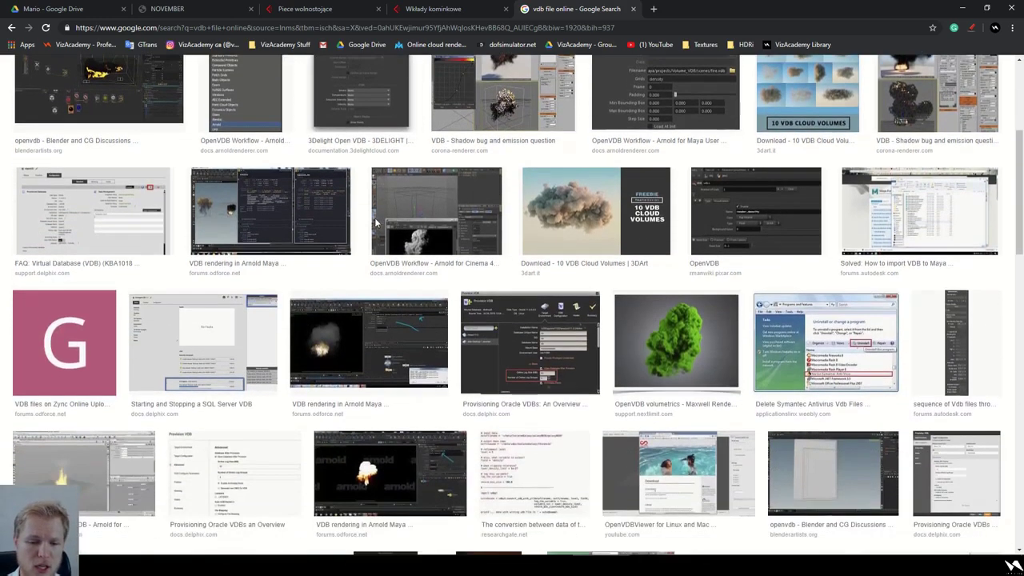
scroll(376, 223, "down", 1)
scroll(376, 223, "down", 1)
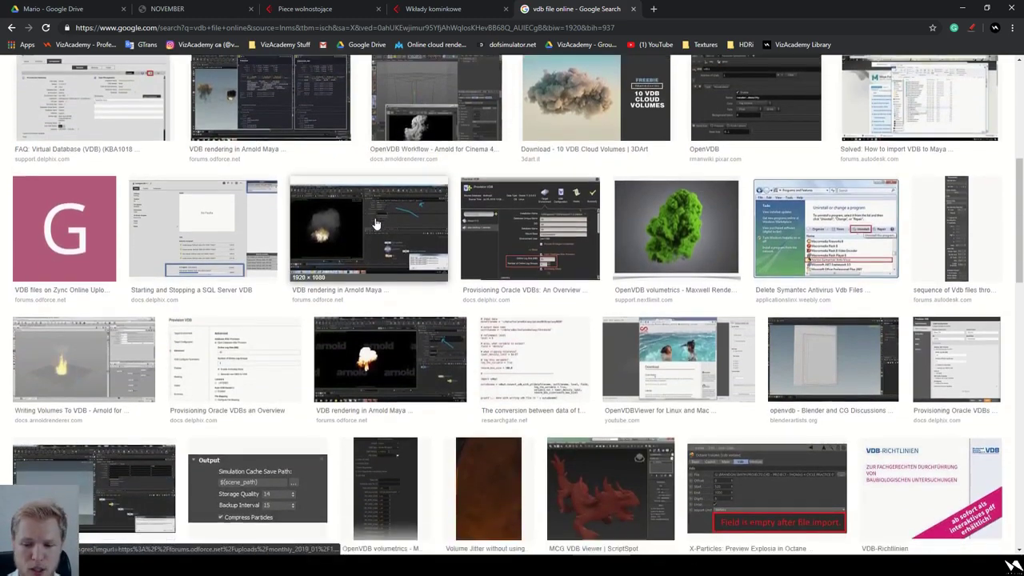
scroll(376, 223, "down", 4)
scroll(376, 223, "down", 4)
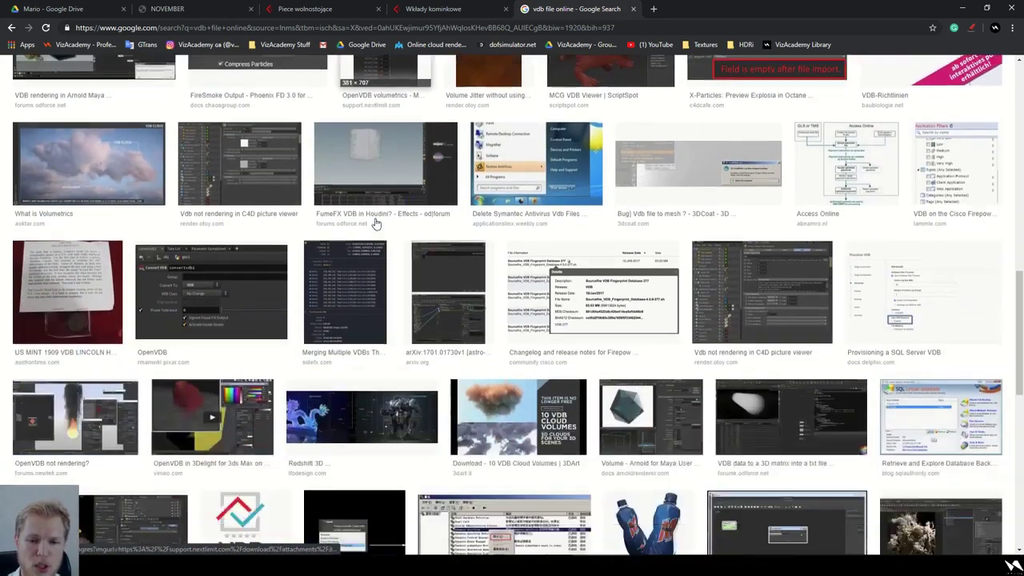
scroll(376, 223, "down", 3)
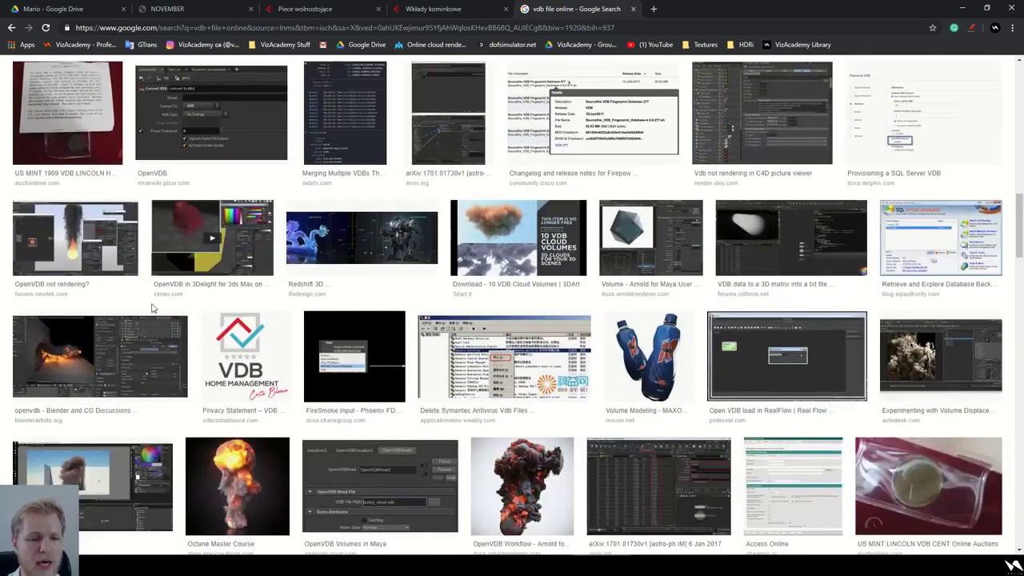
left_click(174, 334)
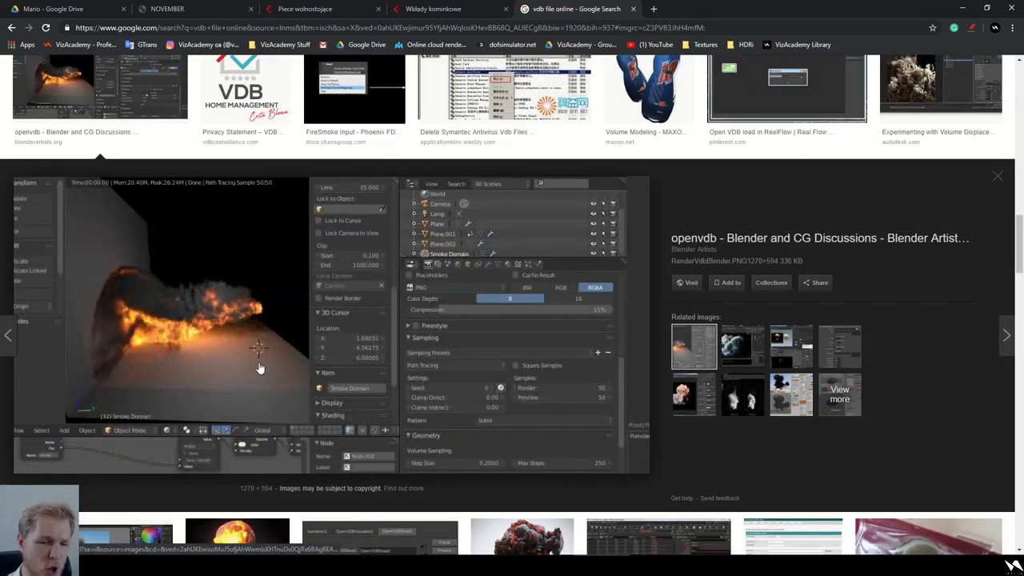
- Preview the Octane Master Course explosion image and its related fire images, ending on the burning chair from Phoenix FD 3.0
scroll(258, 368, "down", 4)
left_click(258, 368)
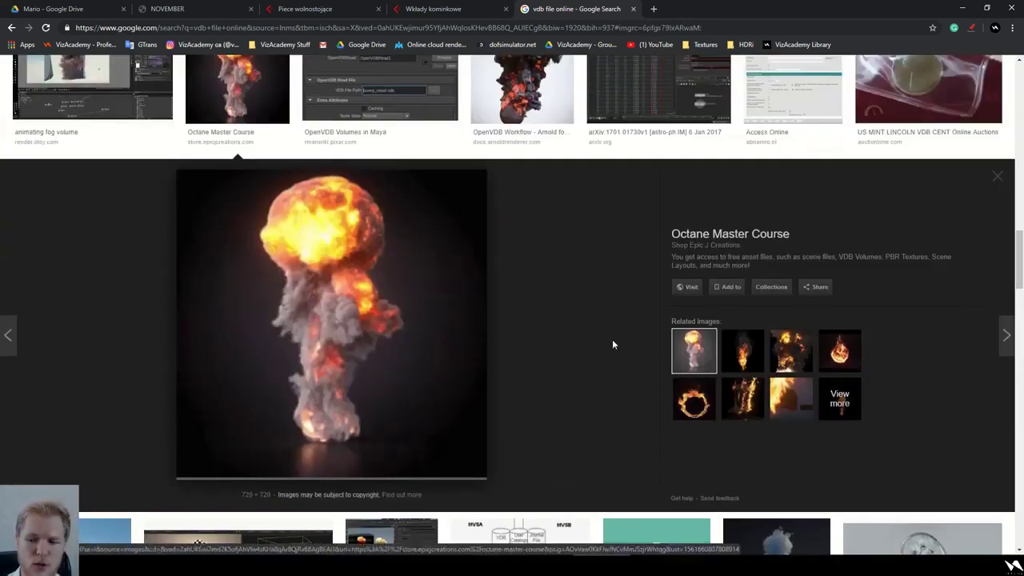
left_click(742, 352)
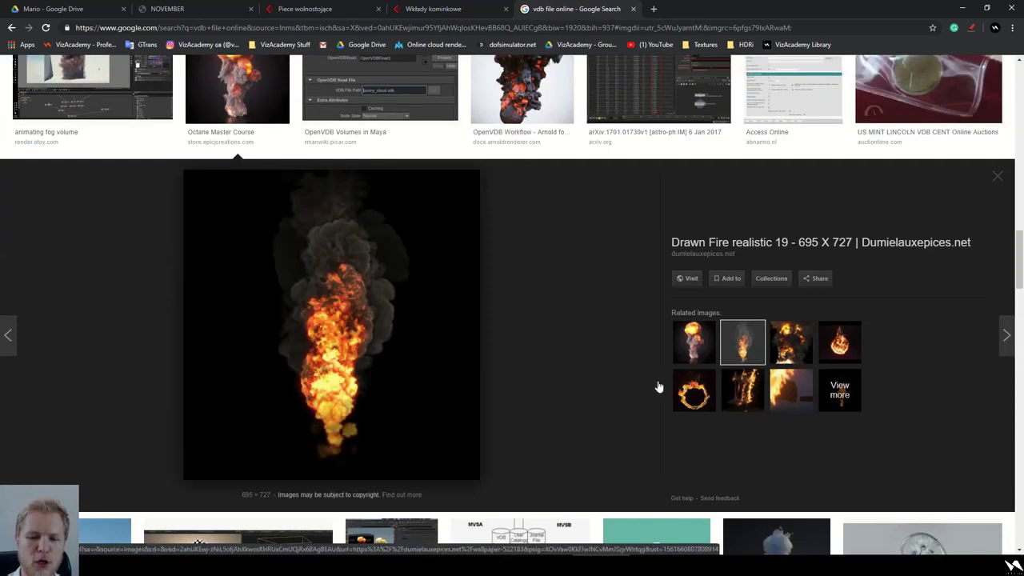
left_click(693, 402)
left_click(730, 418)
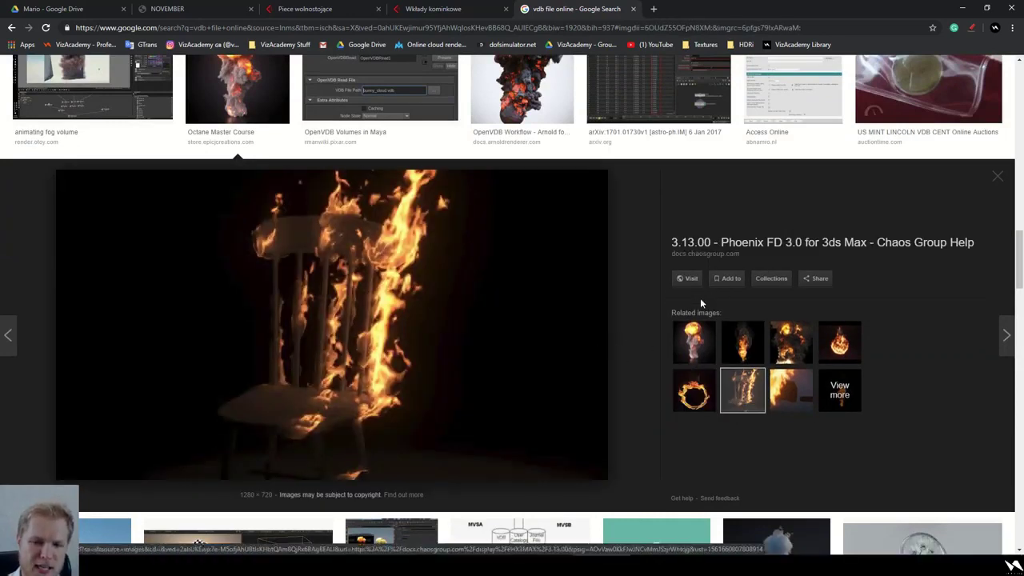
- Return to the start of the image results and preview the 3DArt "10 VDB Cloud Volumes" image
scroll(660, 328, "up", 2)
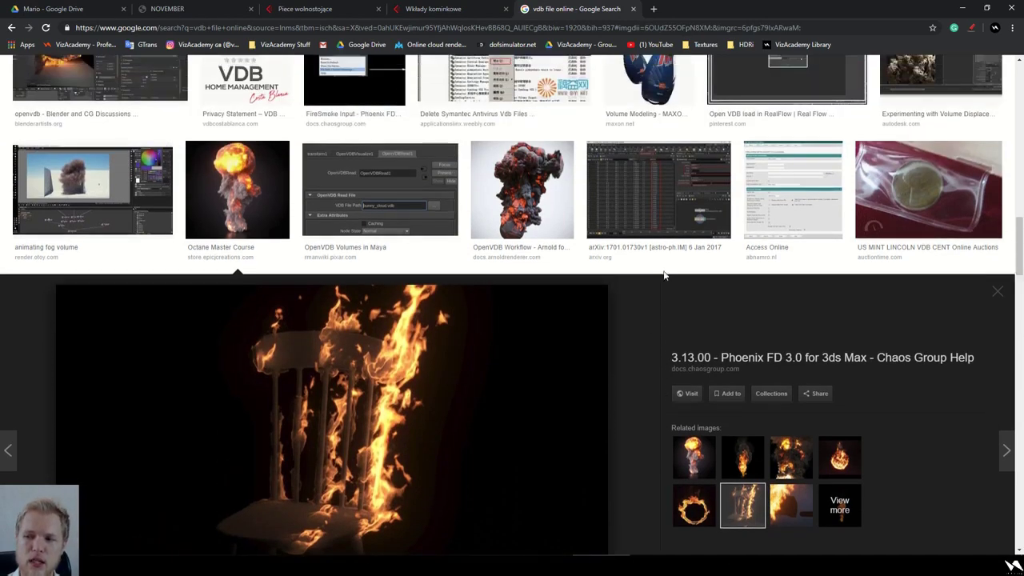
scroll(652, 347, "up", 5)
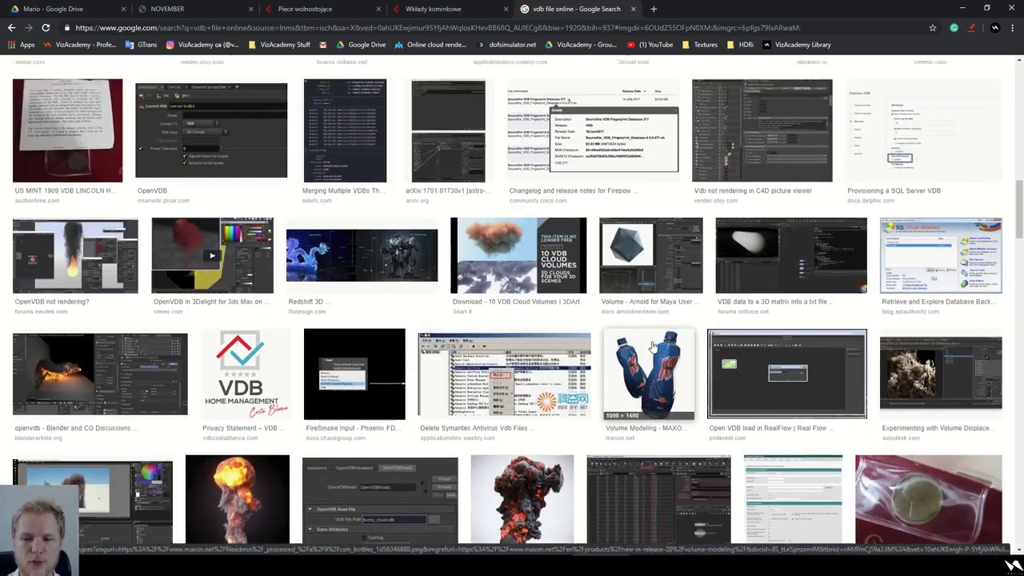
scroll(653, 347, "up", 5)
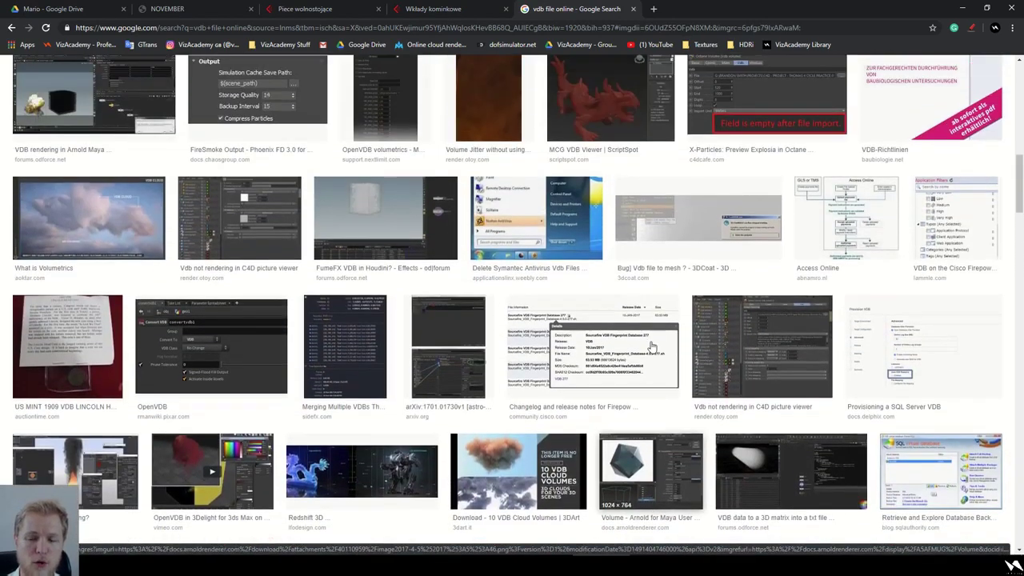
scroll(652, 348, "up", 10)
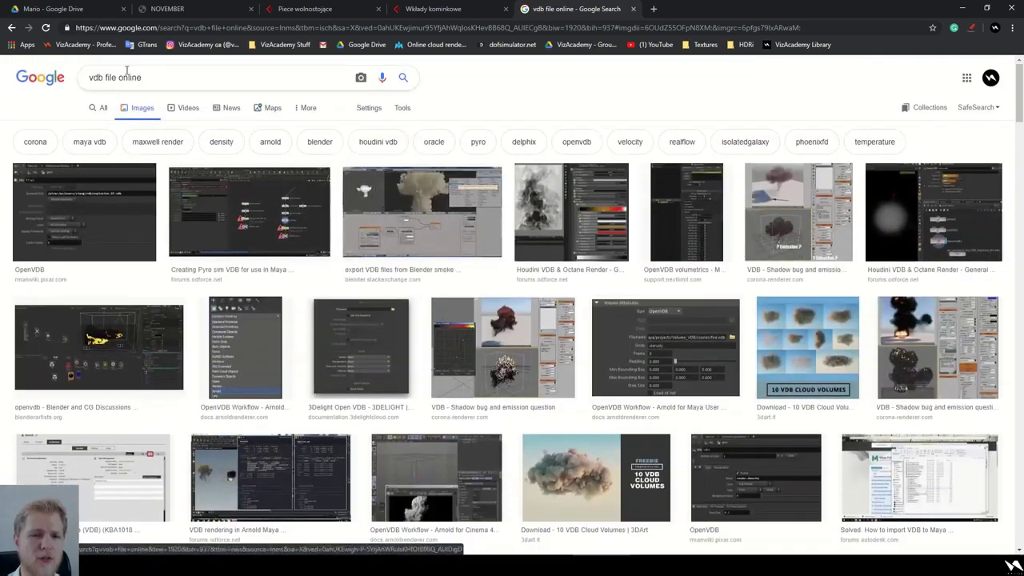
left_click_drag(160, 77, 87, 77)
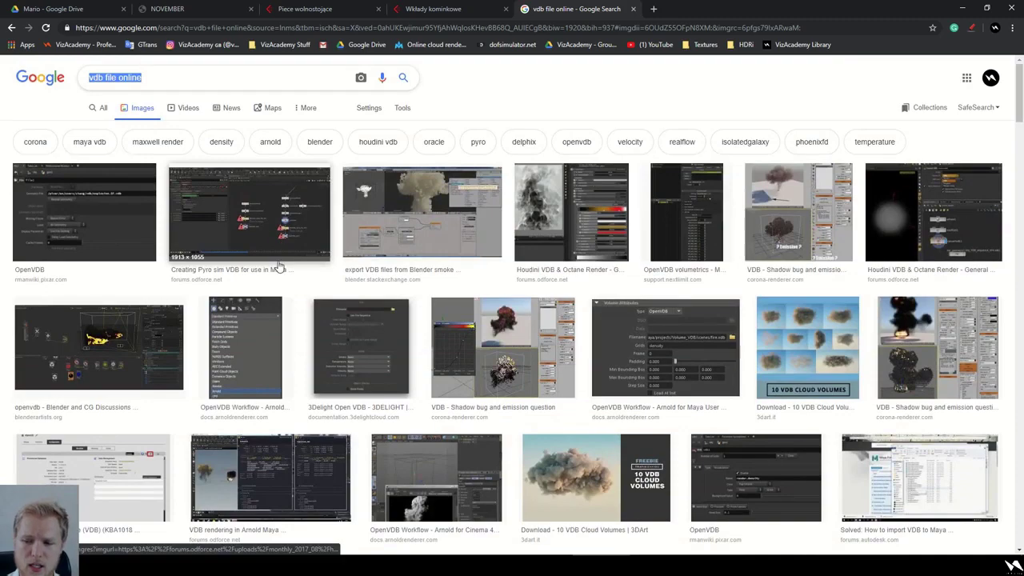
left_click(807, 347)
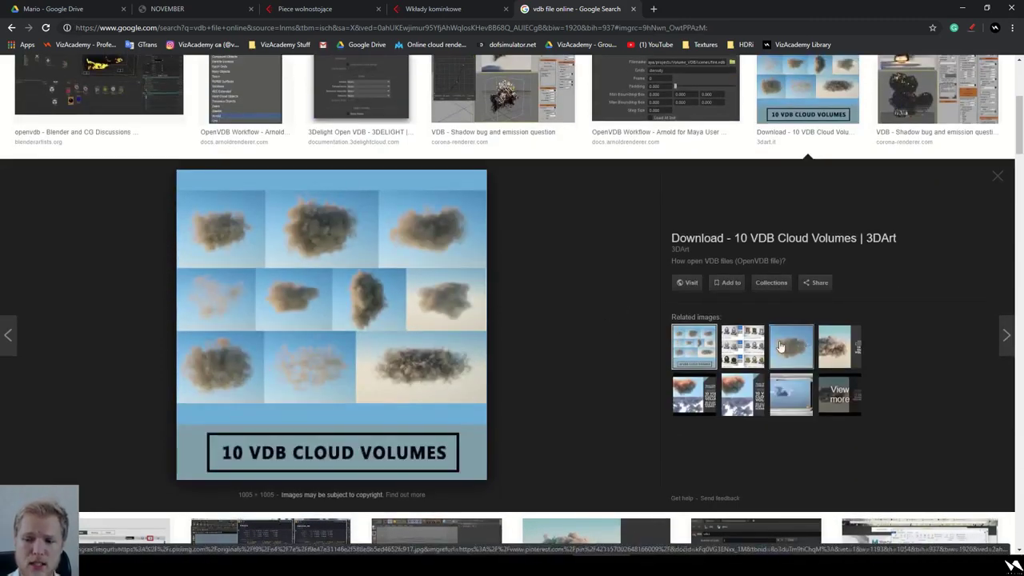
- Look further through the results and refine the image search to "vdb file online fire"
scroll(599, 283, "down", 2)
scroll(593, 178, "down", 3)
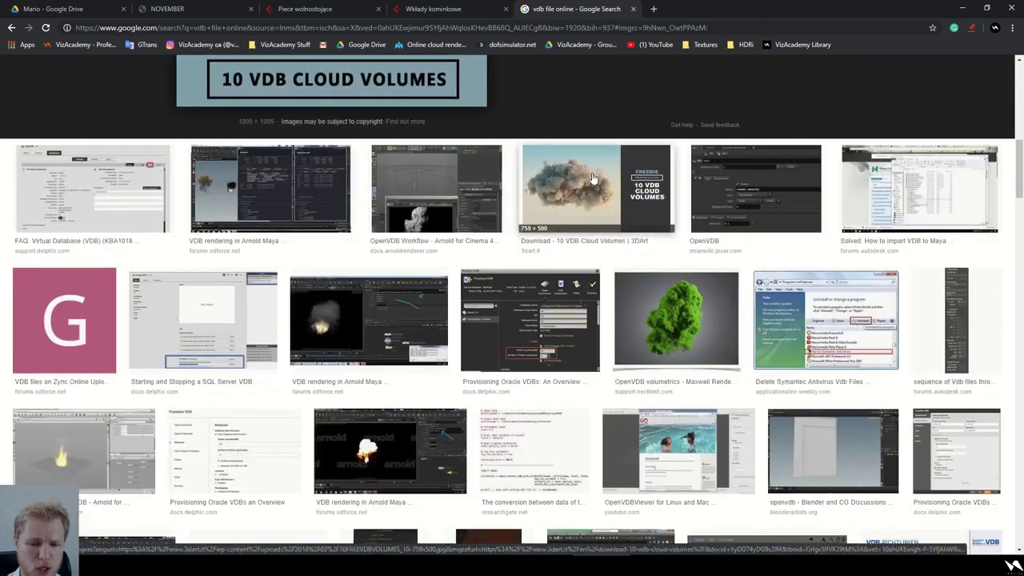
scroll(593, 178, "down", 4)
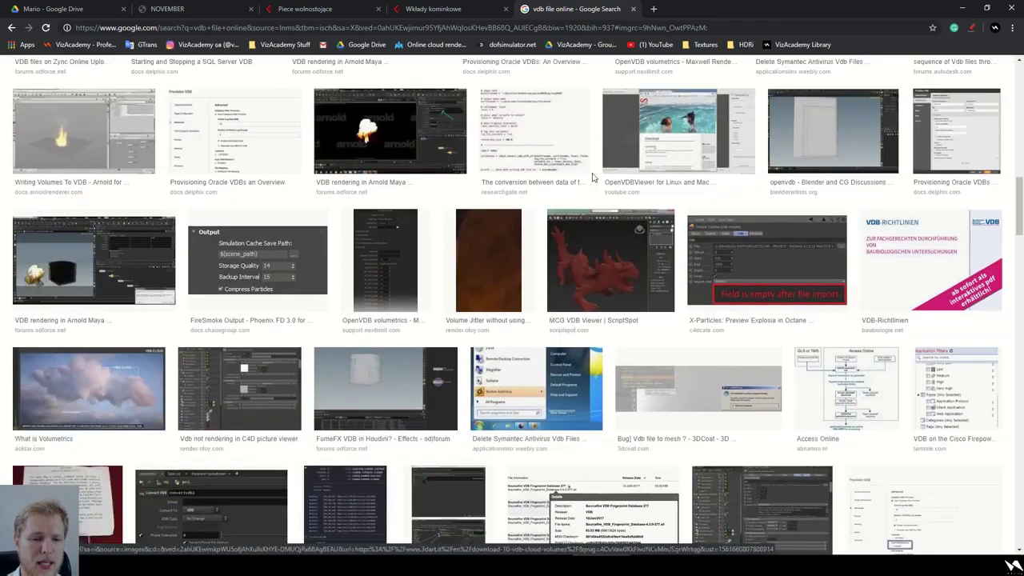
scroll(592, 179, "down", 6)
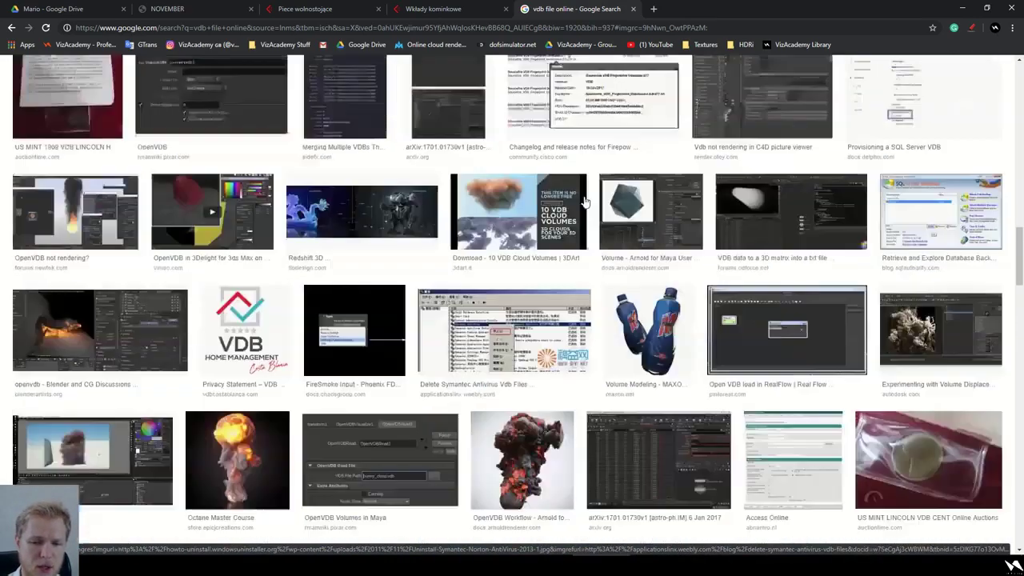
scroll(584, 200, "down", 9)
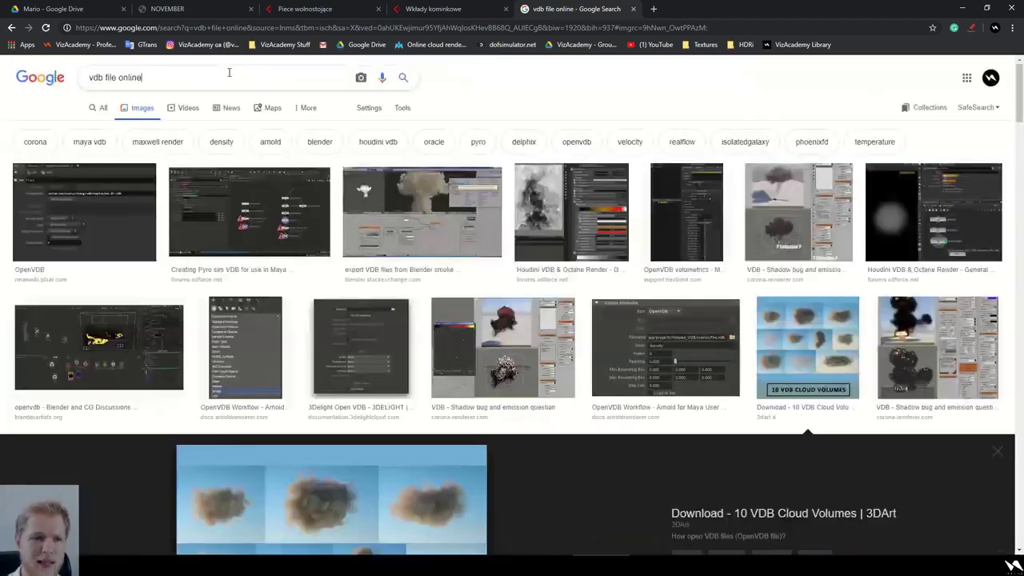
type("re")
key("Return")
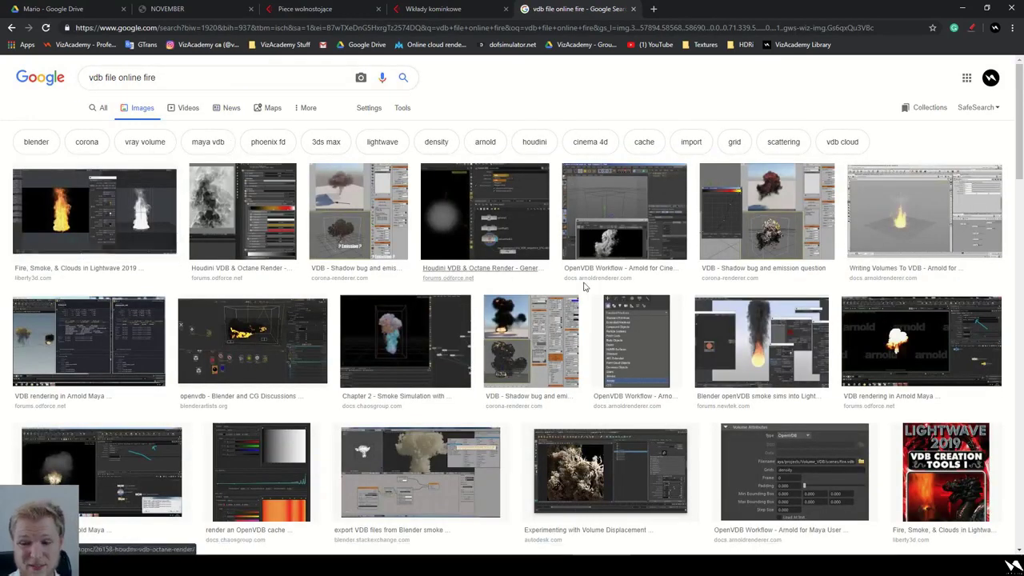
- Preview the Lightwave 2019 fire image, the related FumeFX comparison, the Houdini VDB & Octane image and the Arnold for Cinema 4D OpenVDB Workflow image
left_click(144, 210)
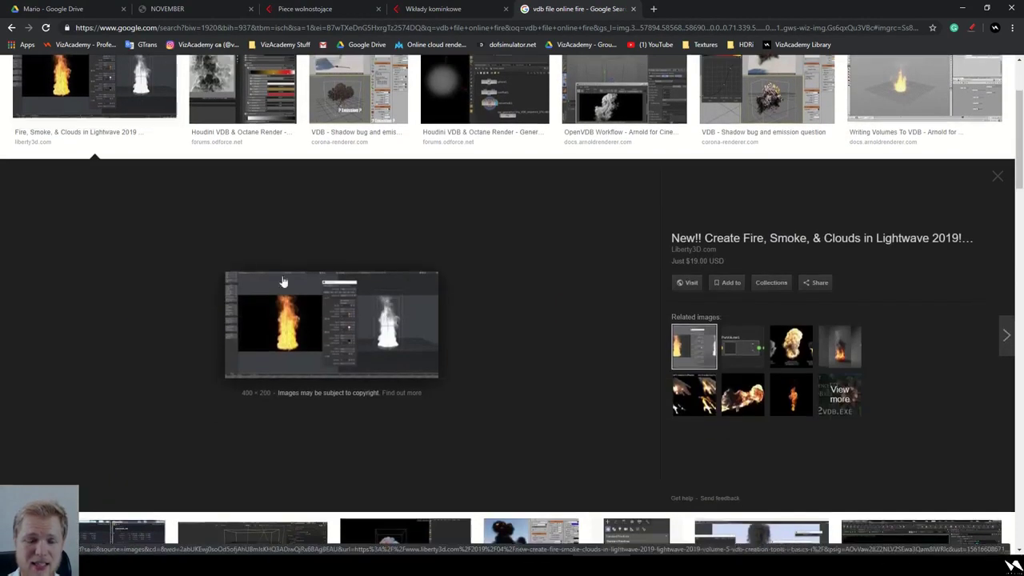
left_click(693, 394)
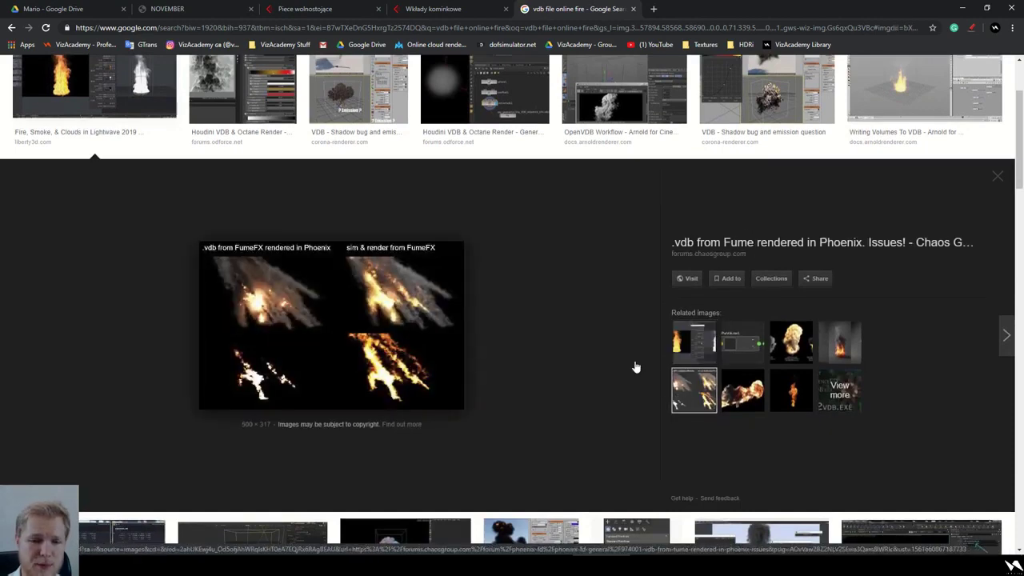
scroll(437, 281, "up", 2)
left_click(252, 194)
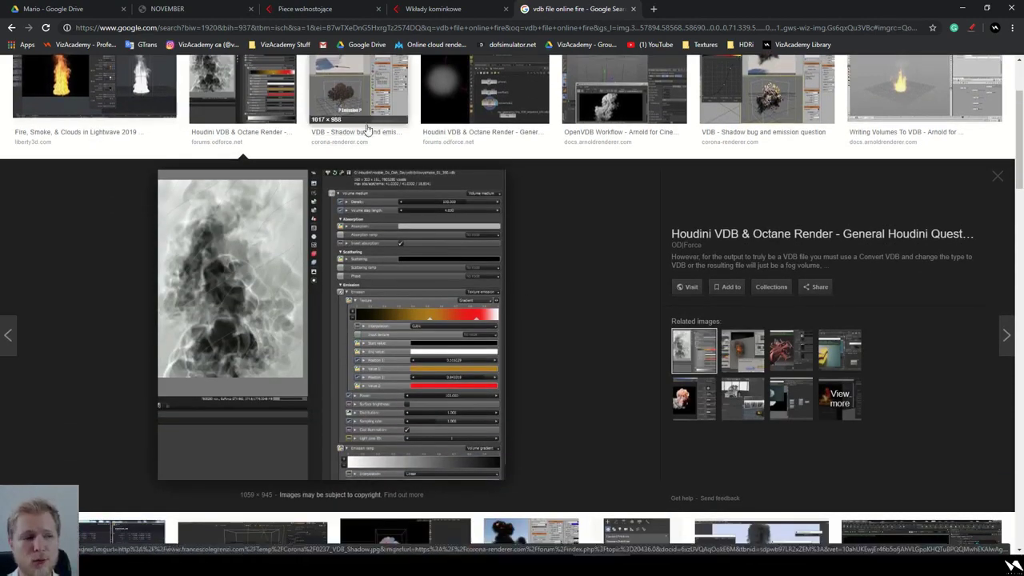
scroll(639, 264, "up", 2)
left_click(620, 204)
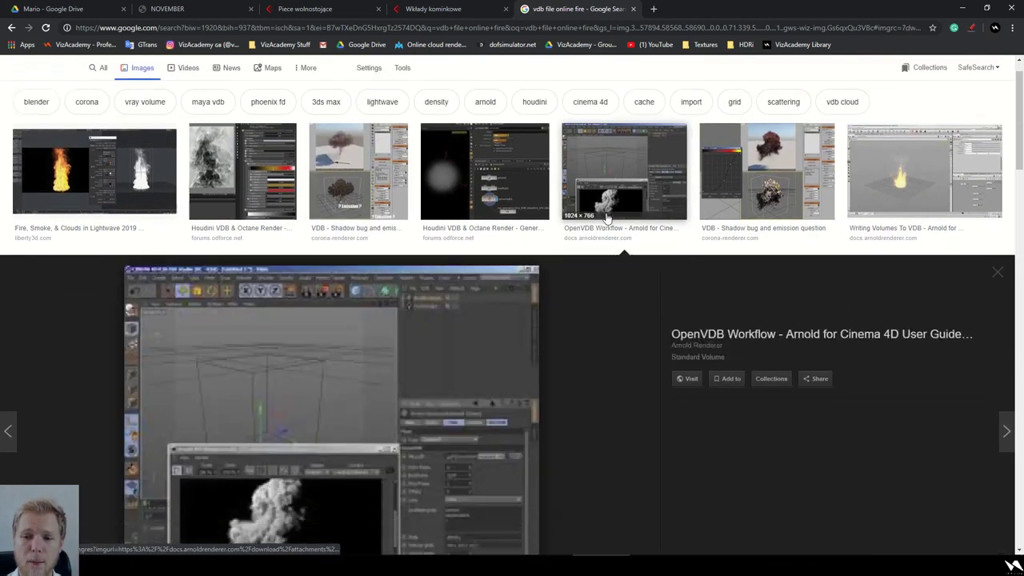
- Look further through the image results and preview the "Chapter 2 - Smoke Simulation" and INSYDIUM "Smoke, Fire and Advection" images
scroll(578, 284, "down", 2)
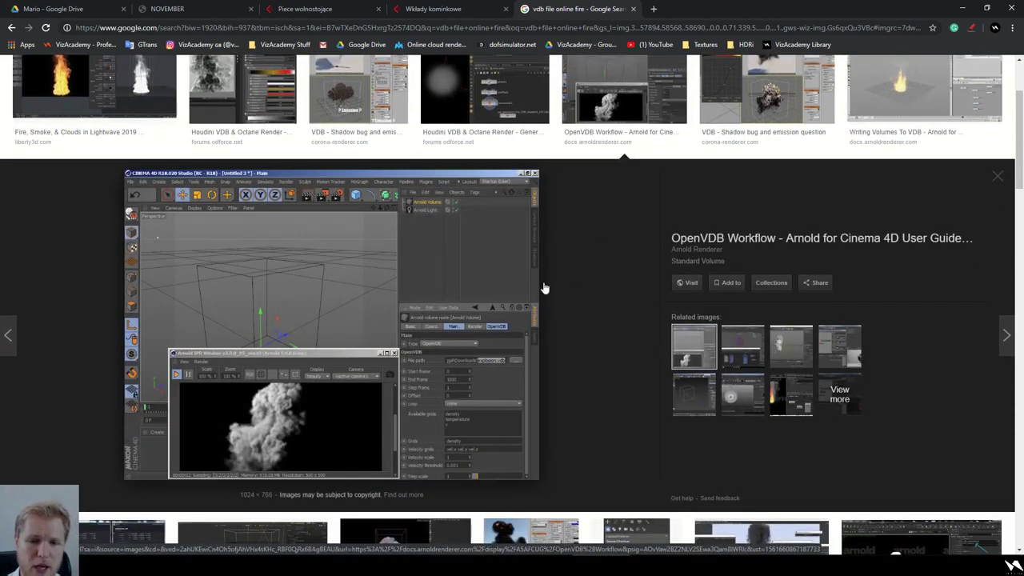
scroll(544, 288, "up", 2)
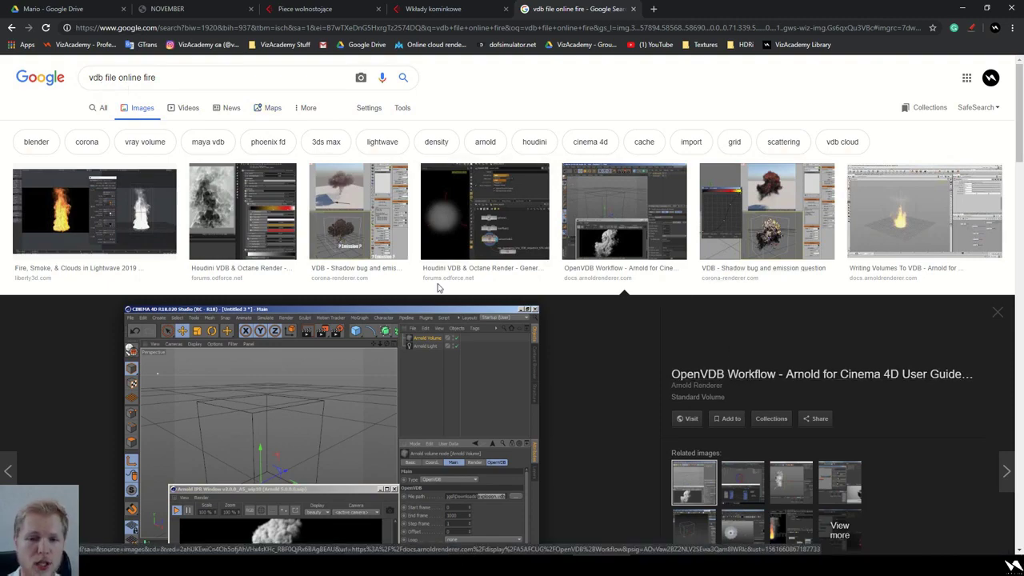
scroll(576, 339, "down", 6)
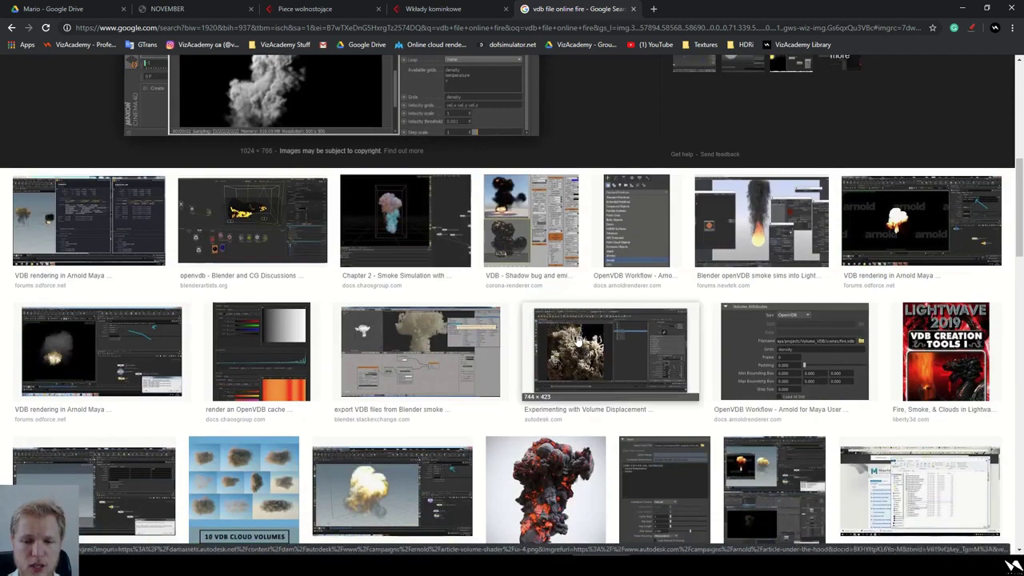
left_click(406, 220)
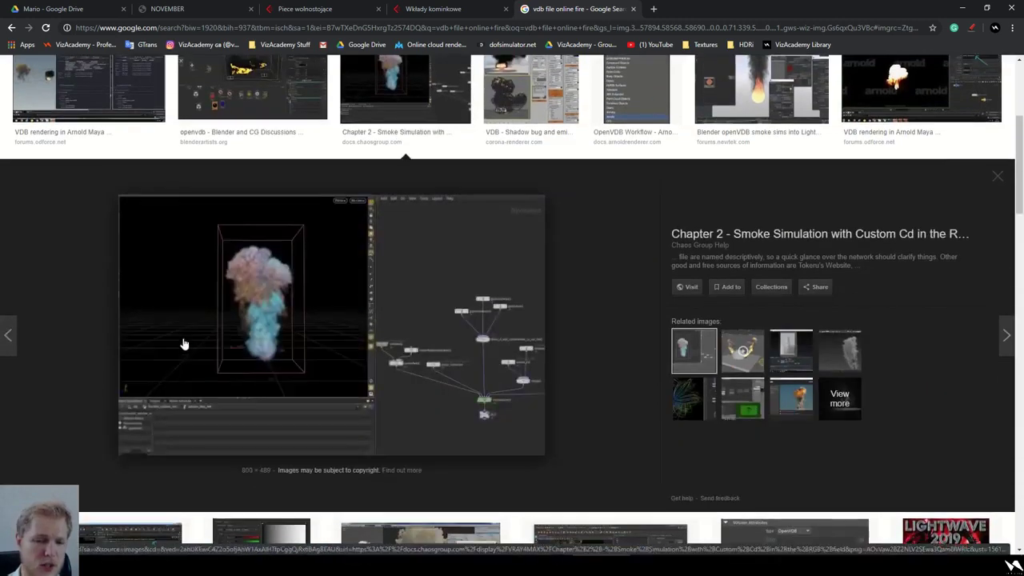
scroll(290, 320, "down", 5)
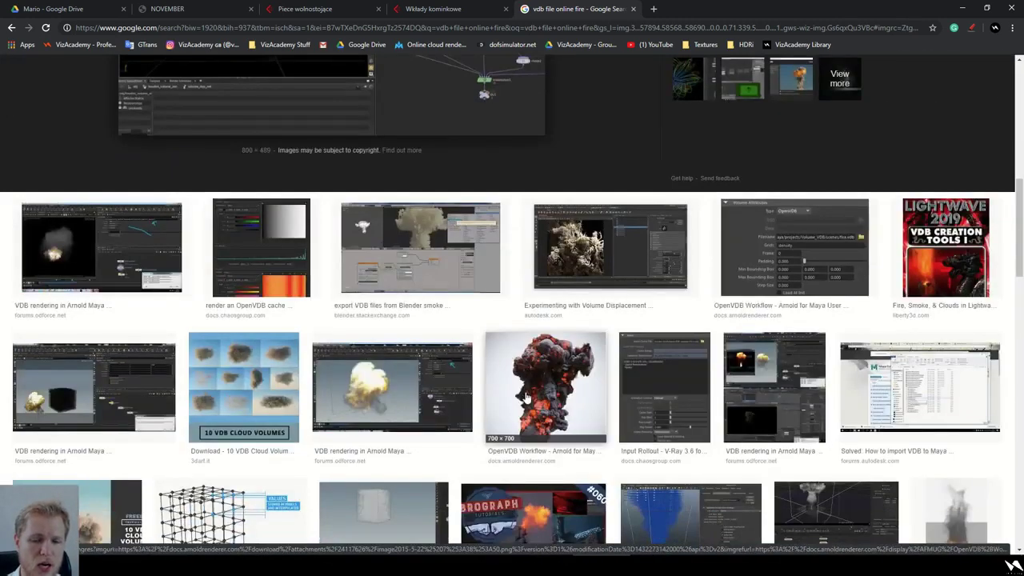
scroll(520, 398, "down", 5)
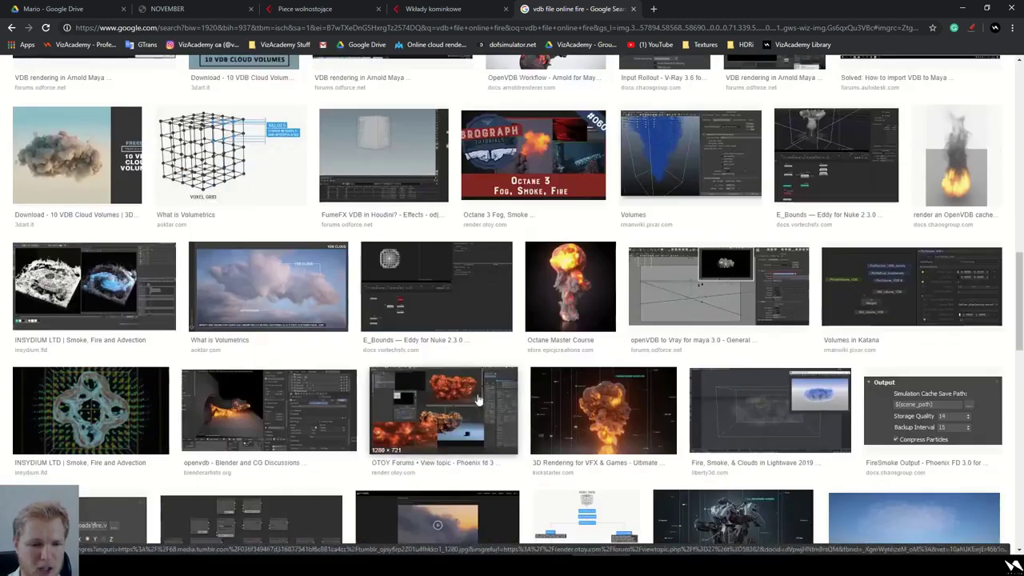
left_click(94, 287)
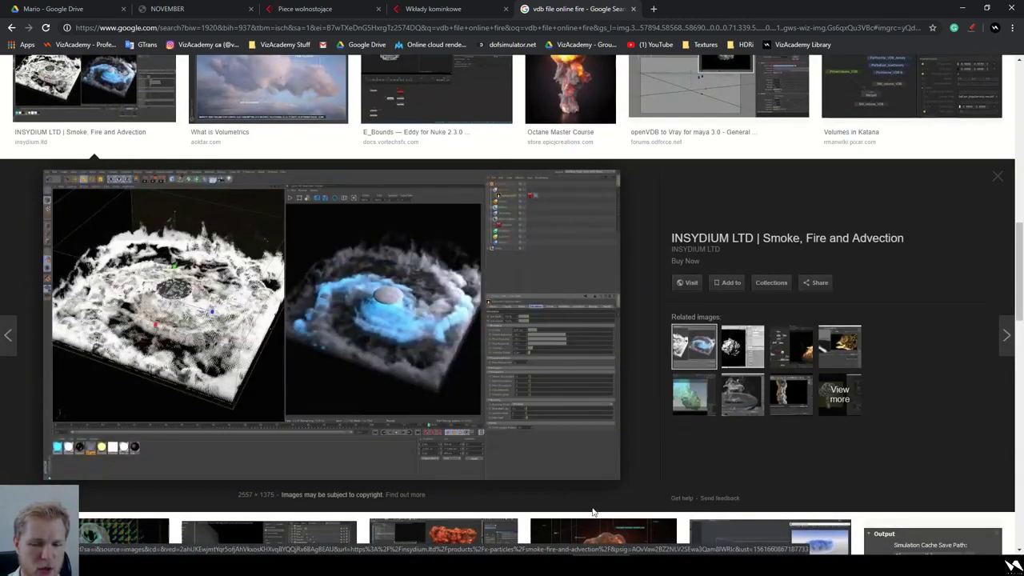
scroll(627, 495, "up", 12)
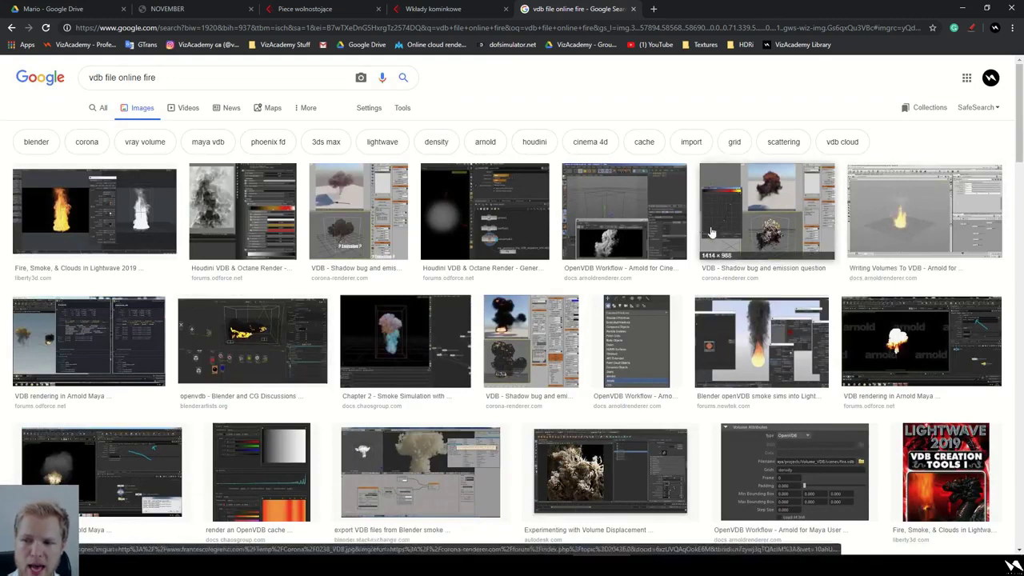
- Replace the image search query with "Fire TExture" and run the search
left_click_drag(228, 73, 25, 74)
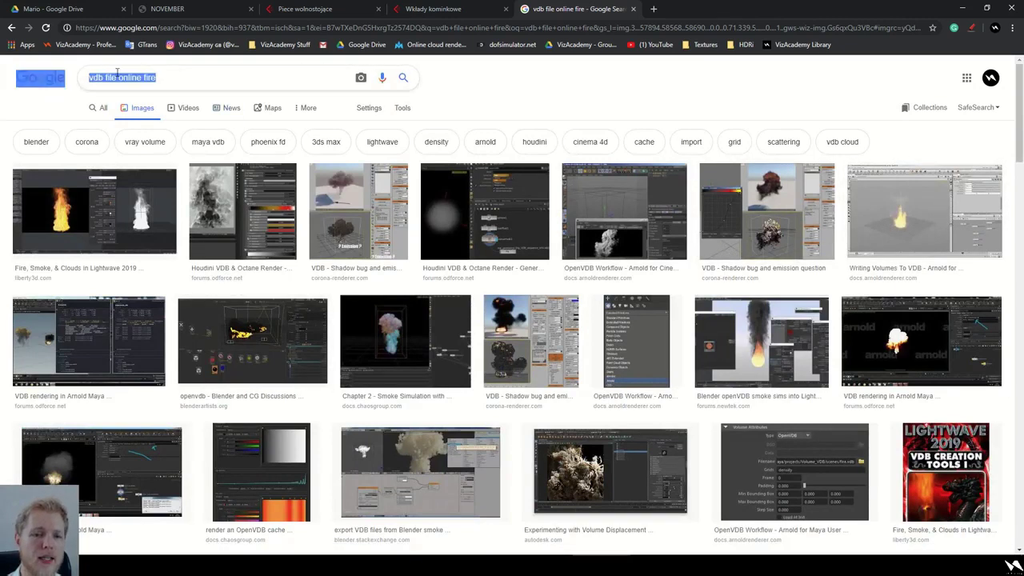
left_click(201, 76)
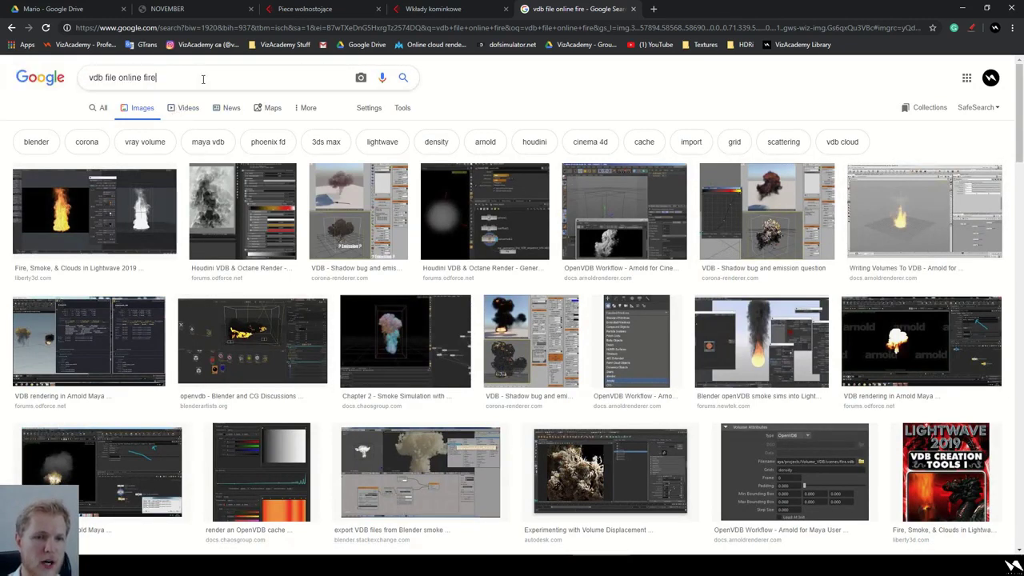
left_click_drag(200, 76, 83, 79)
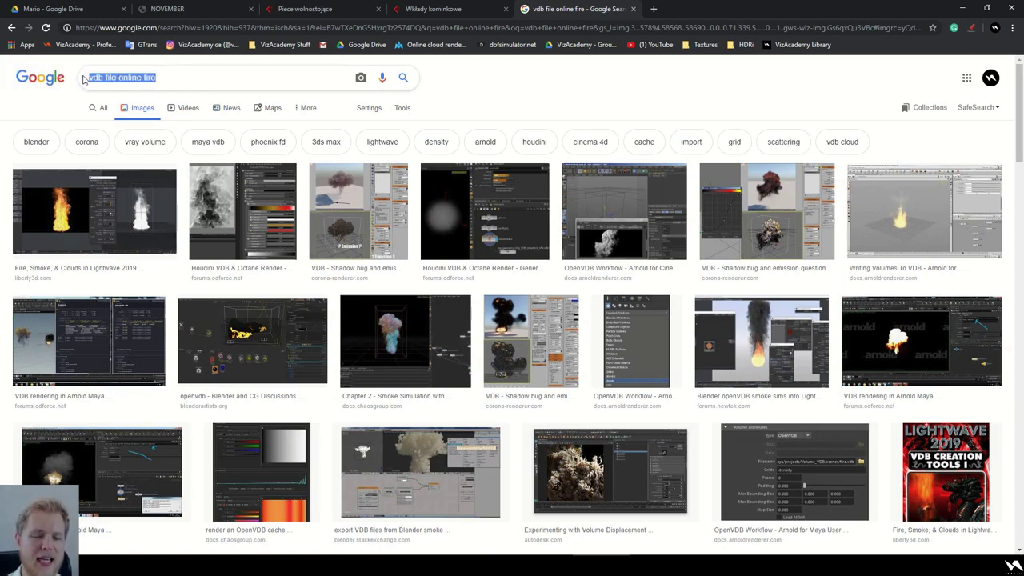
type("Fire TExture")
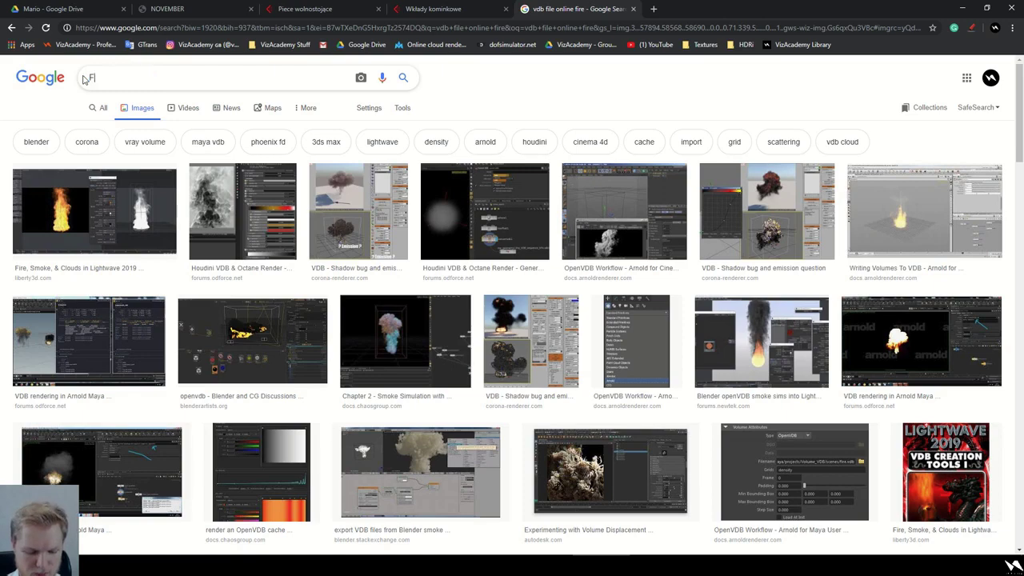
key("Return")
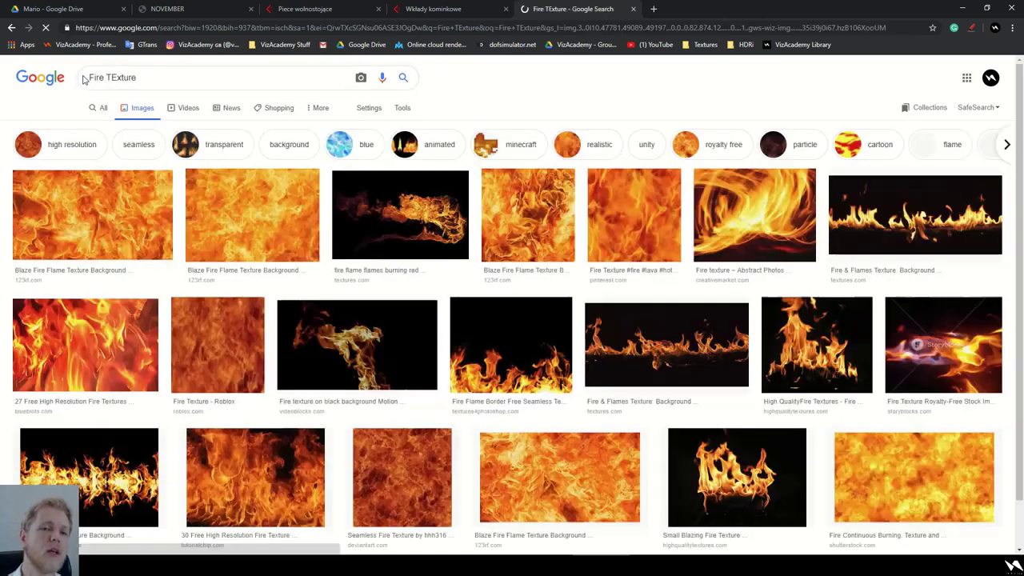
- Preview the first two Blaze Fire Flame Texture Background images and the Flames0039 image on black
left_click(132, 208)
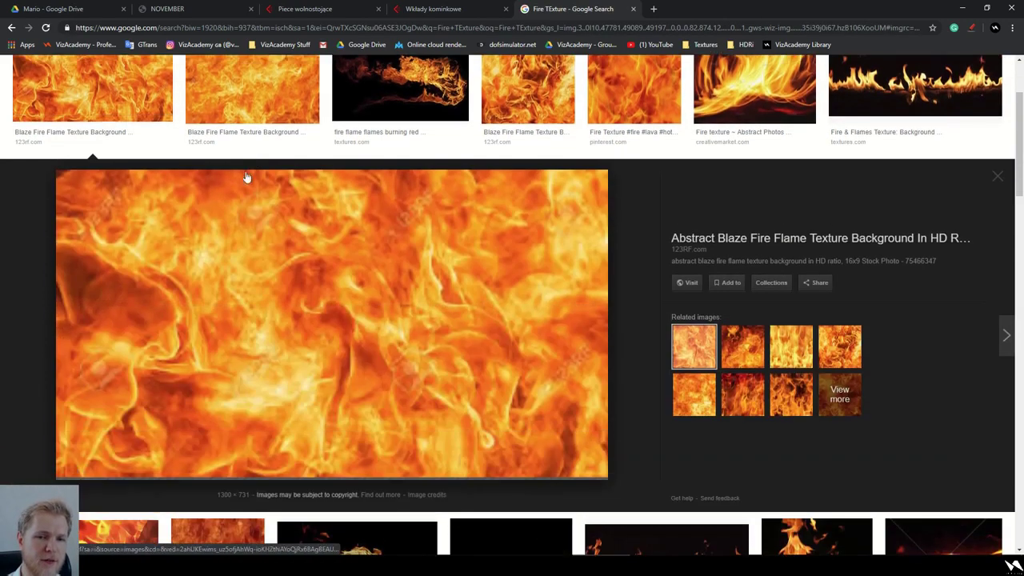
left_click(244, 108)
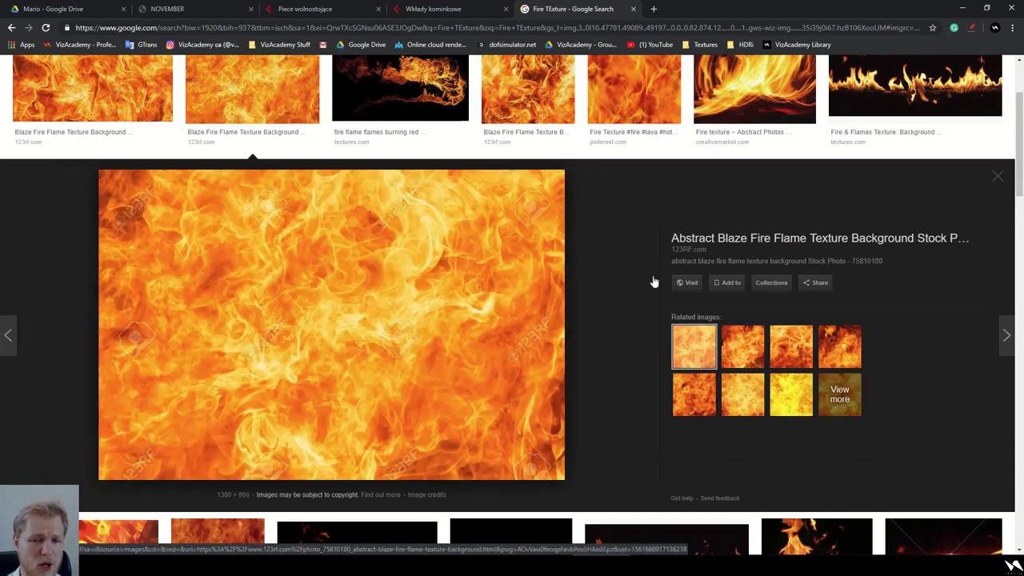
scroll(422, 400, "up", 3)
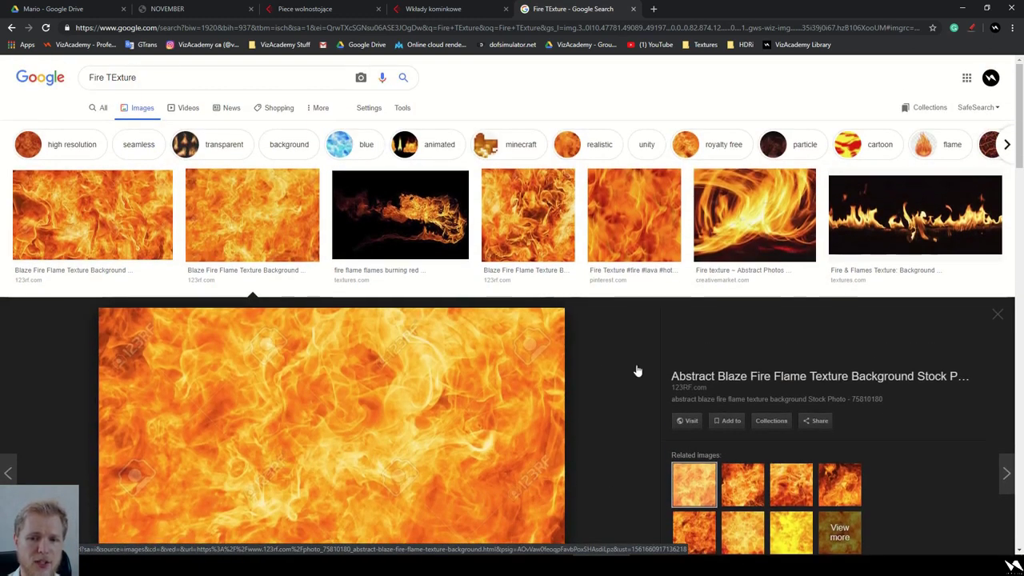
left_click(400, 224)
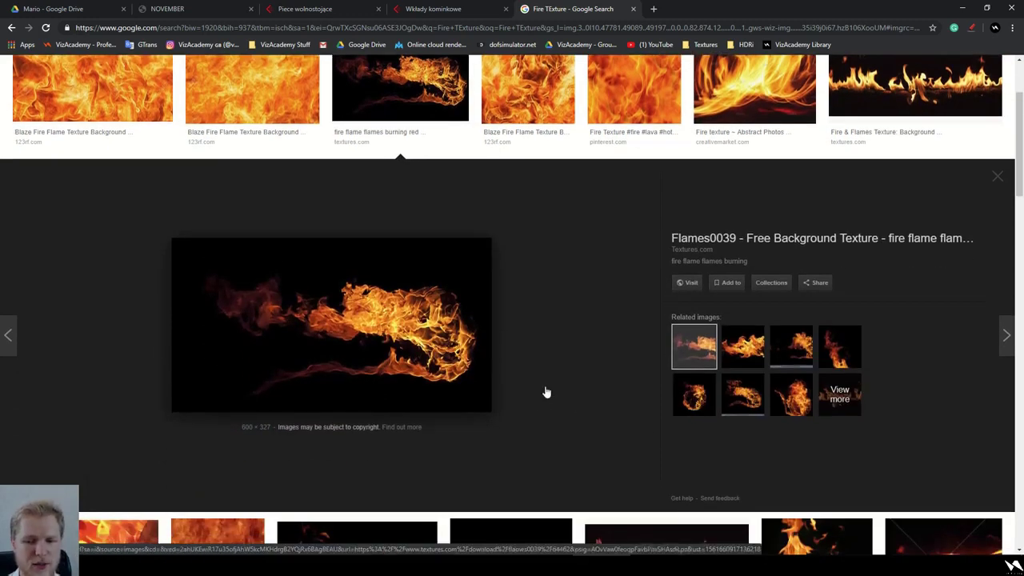
scroll(545, 398, "up", 1)
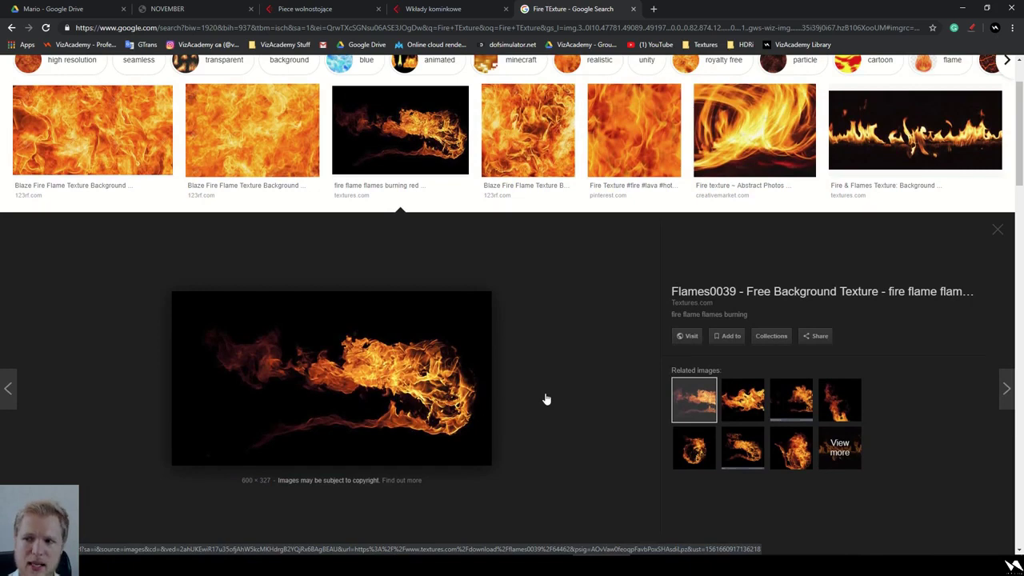
scroll(546, 383, "up", 1)
- Preview the "Fire & Flames Texture" image from textures.com and compare its related images, including Flames0022 and the vector fire background
left_click(909, 198)
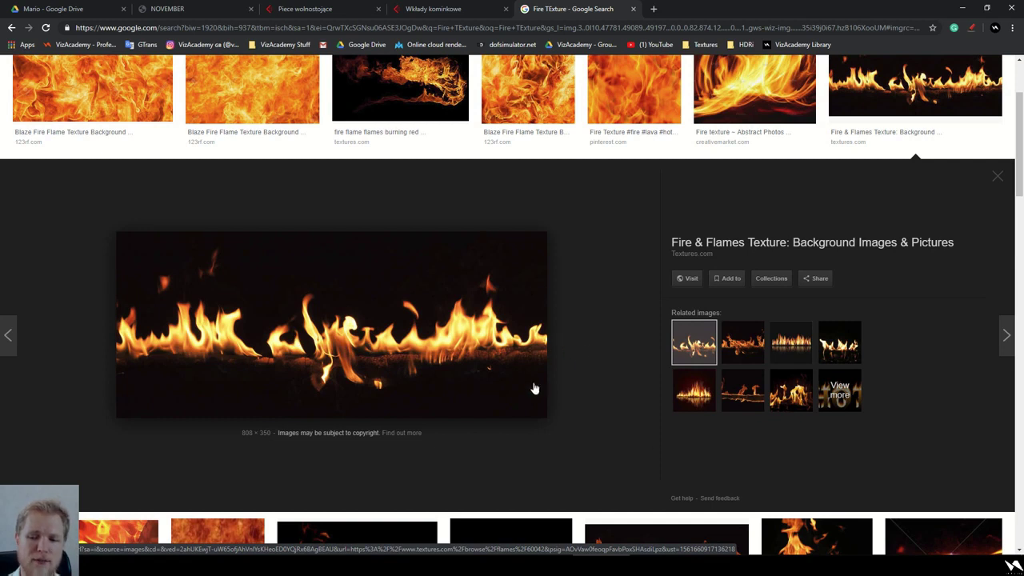
left_click(741, 344)
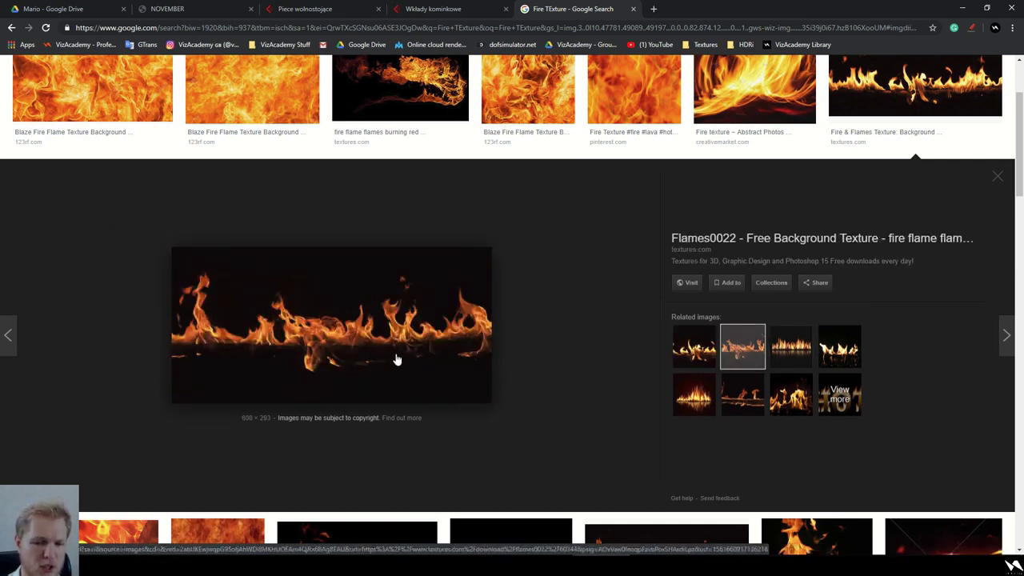
left_click(694, 396)
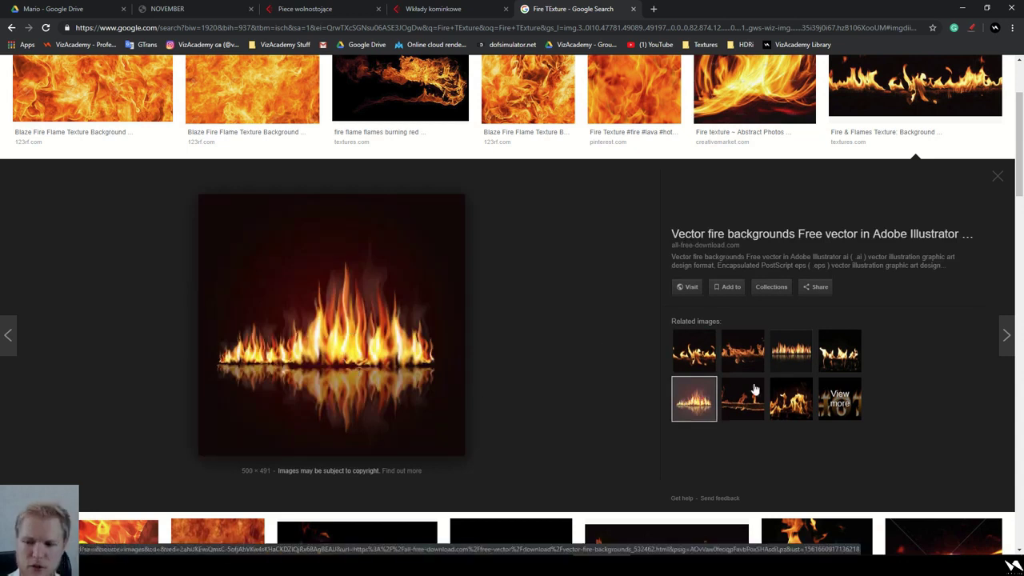
left_click(792, 350)
left_click(828, 352)
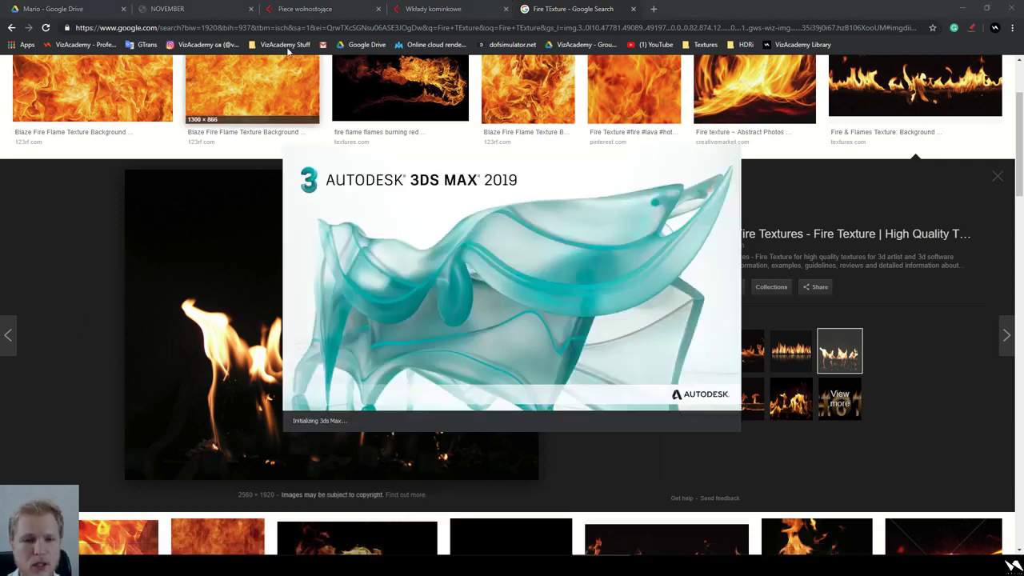
- Switch to 3ds Max with the BIBLIOTECA FINAL scene and frame the selected Corona camera and the room in the lower Top viewport
left_click(691, 7)
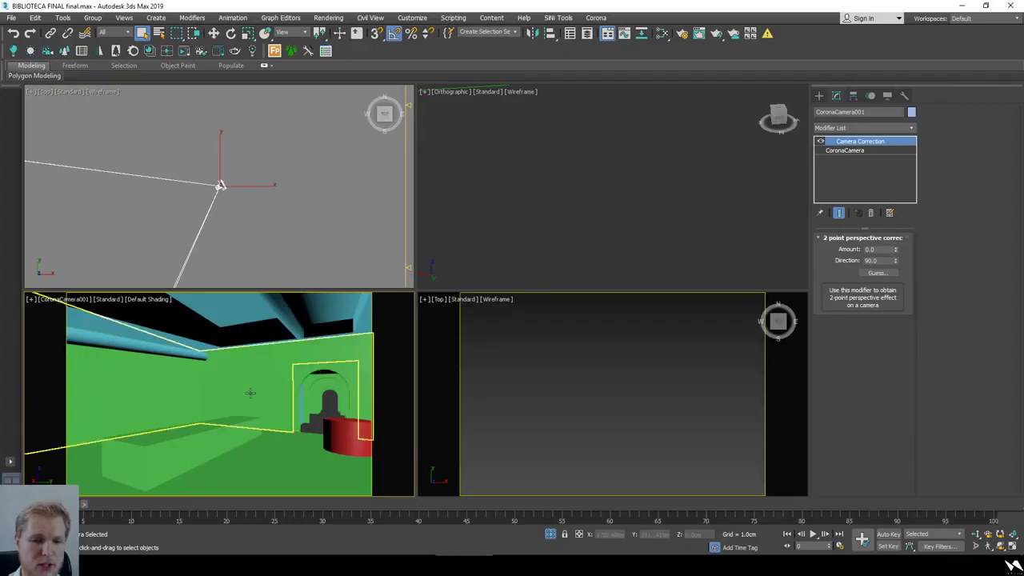
key("z")
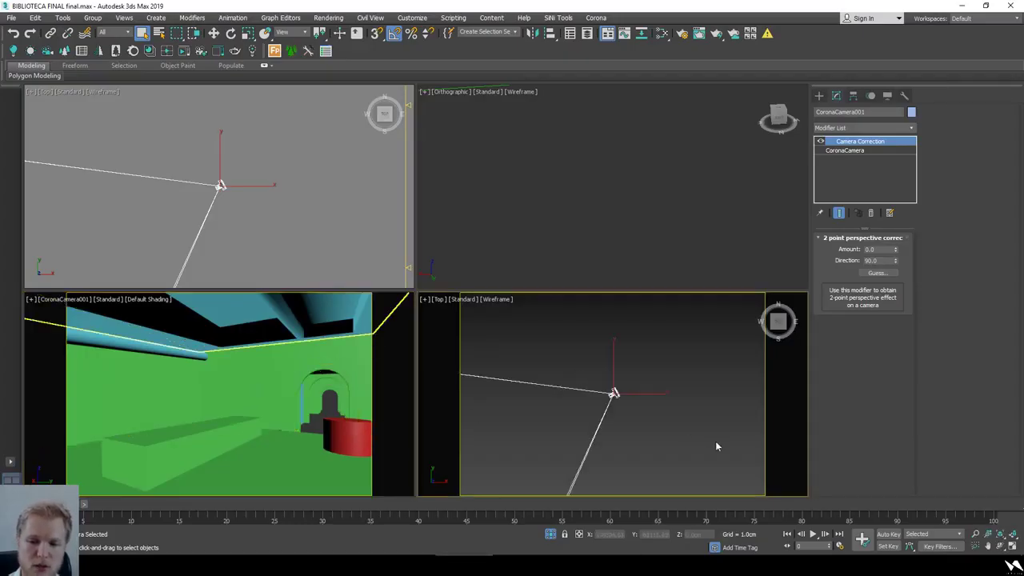
scroll(649, 396, "up", 3)
scroll(512, 385, "up", 3)
scroll(579, 395, "up", 2)
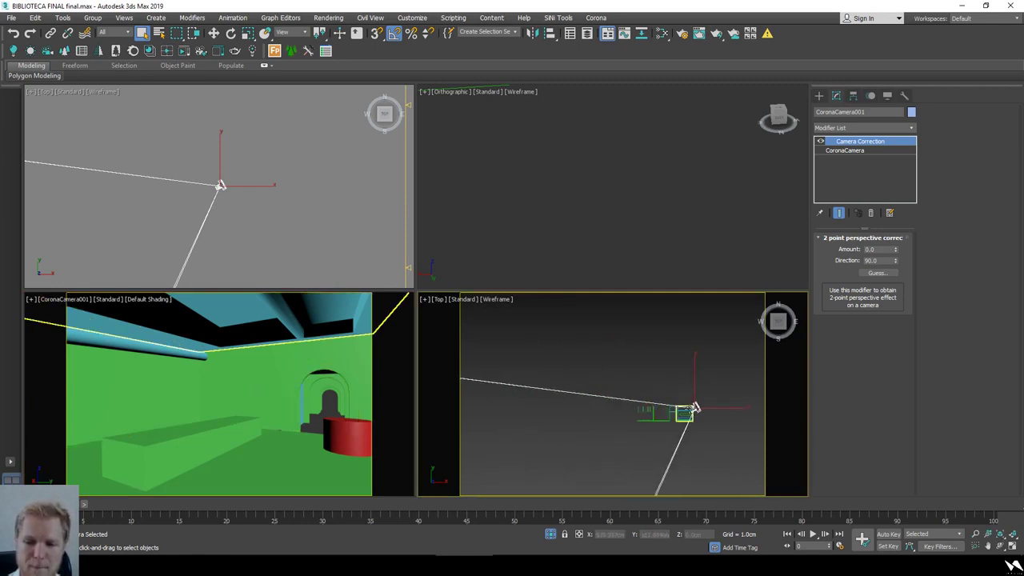
scroll(689, 409, "up", 5)
middle_click_drag(688, 409, 589, 372)
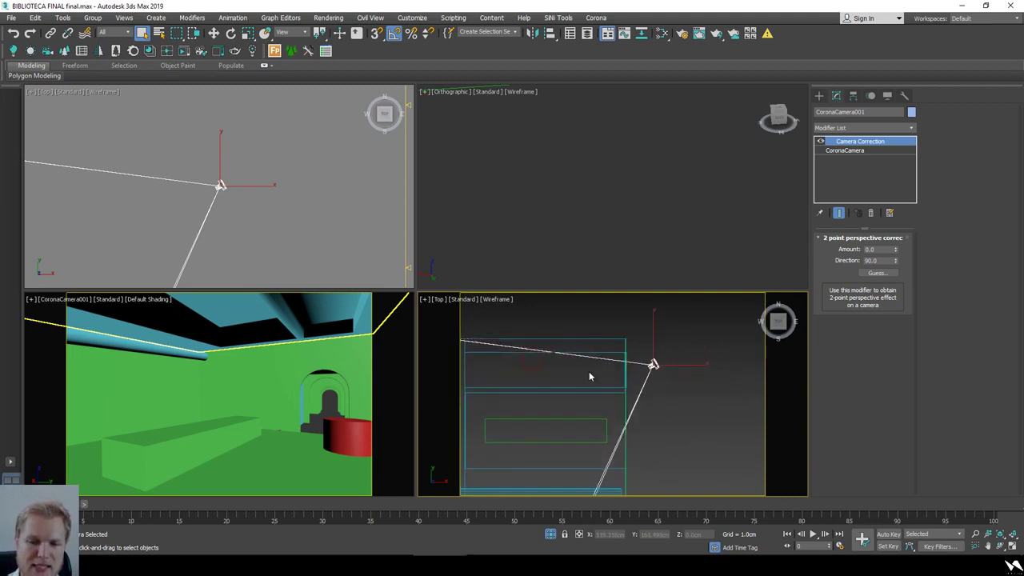
- Open the Perspective Match utility and deselect the Corona camera
left_click(904, 95)
left_click(863, 159)
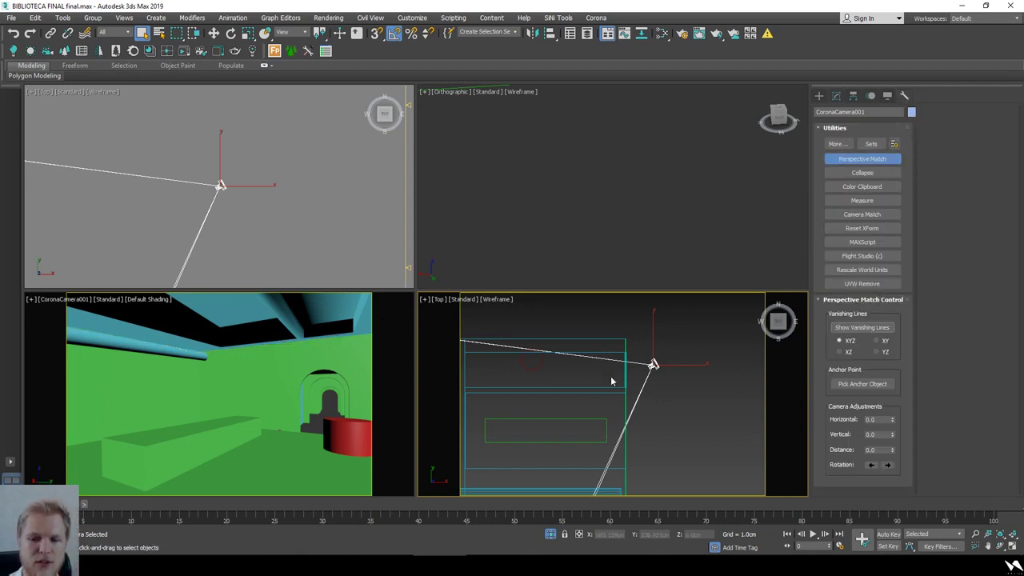
scroll(608, 376, "down", 3)
middle_click_drag(582, 343, 595, 400)
scroll(593, 396, "down", 2)
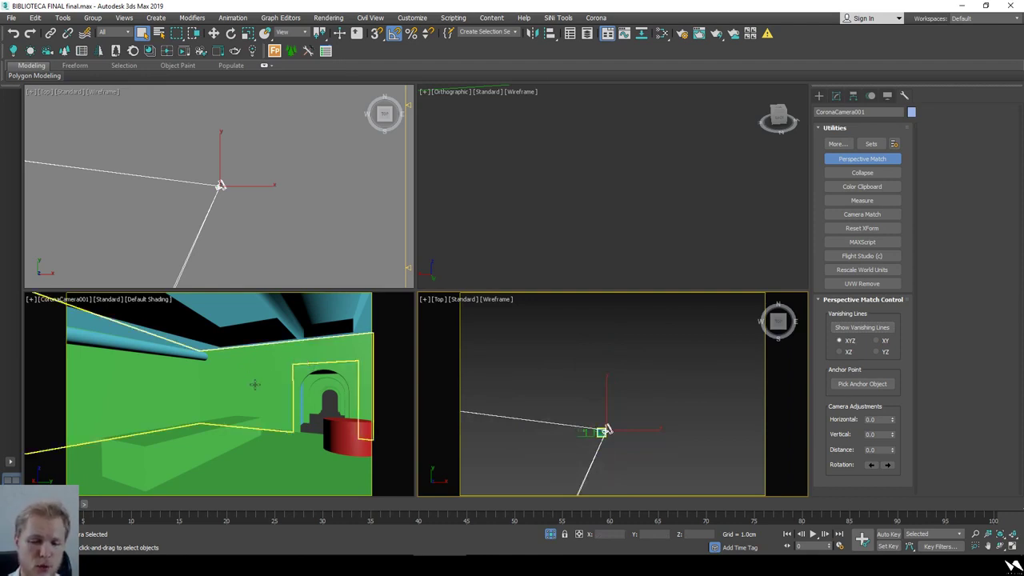
left_click(504, 362)
- Reposition and turn the Corona camera with walk-through navigation to include more floor and the whole red cylinder beside the arched fireplace
middle_click_drag(297, 401, 297, 402)
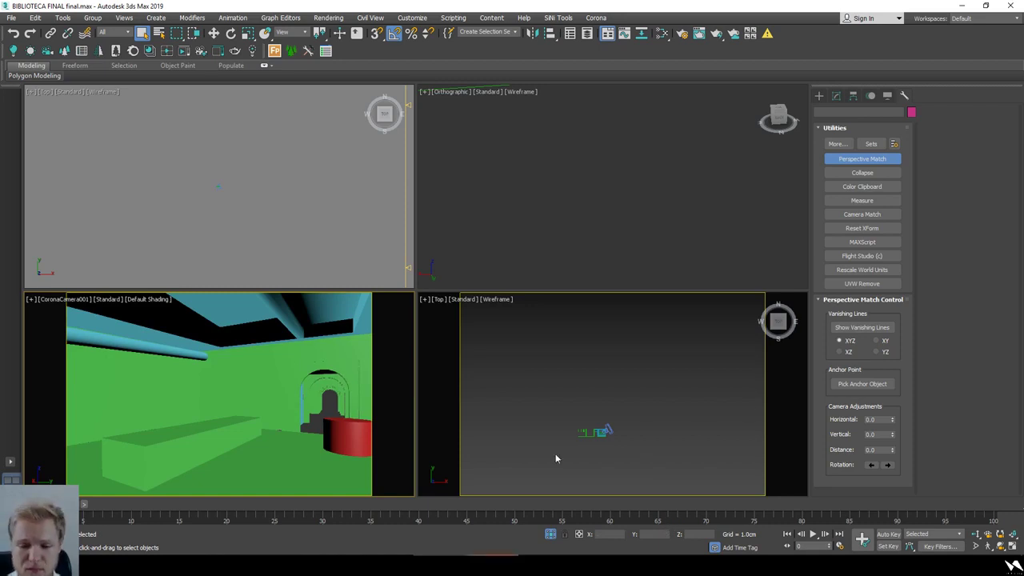
middle_click_drag(336, 426, 264, 457)
left_click_drag(264, 456, 289, 435)
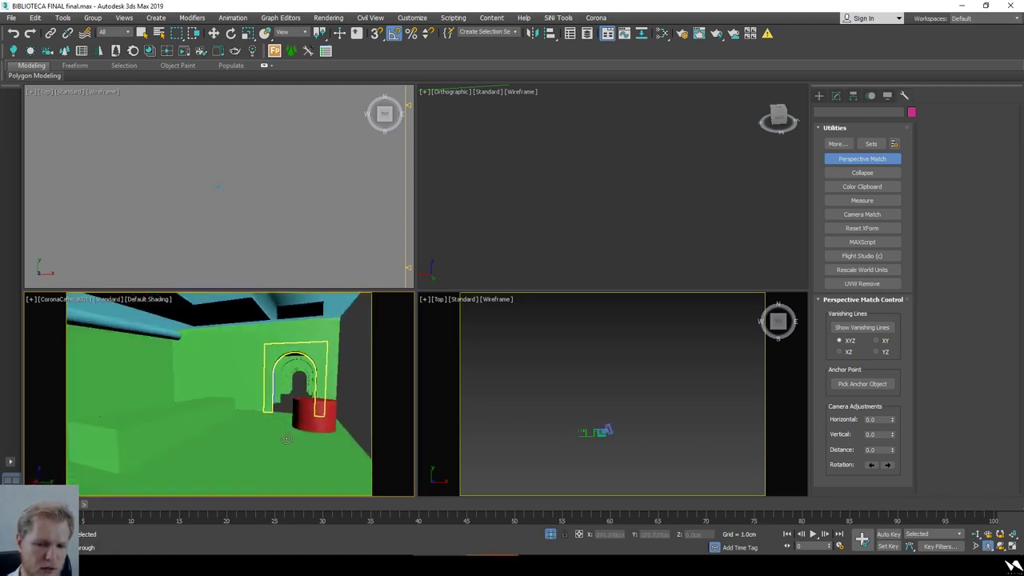
right_click(289, 434)
key("Up")
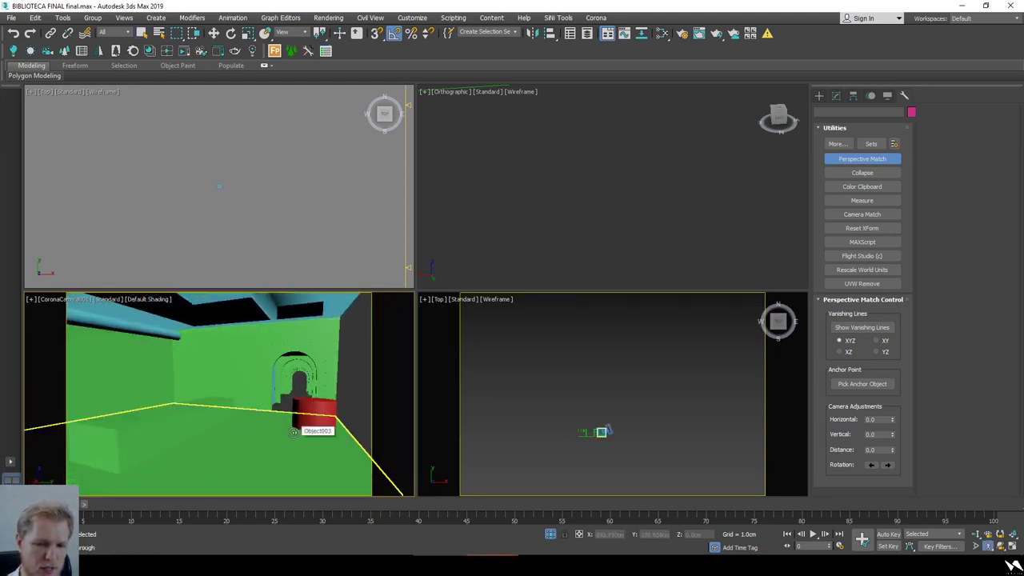
middle_click_drag(291, 400, 307, 382)
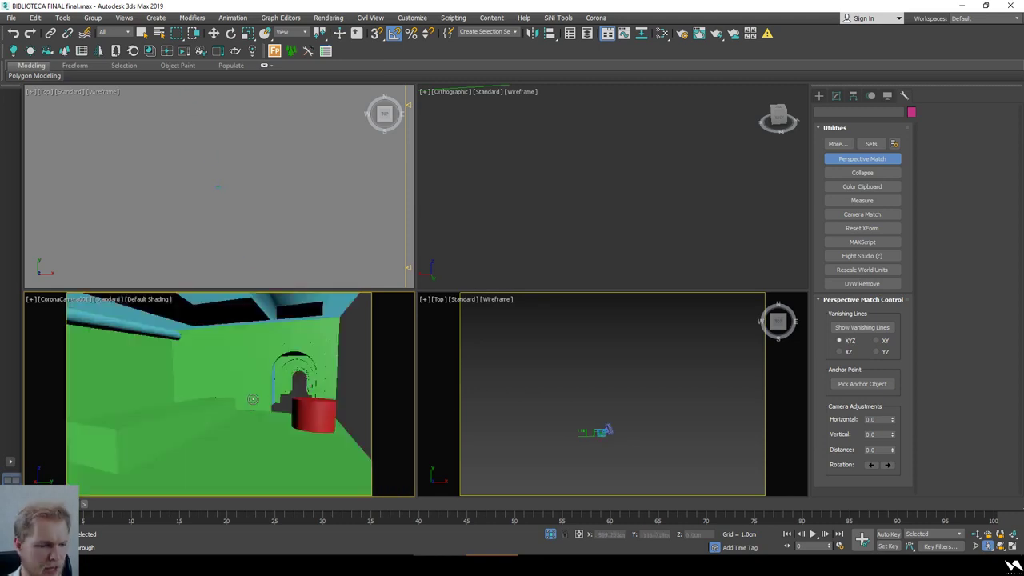
key("q")
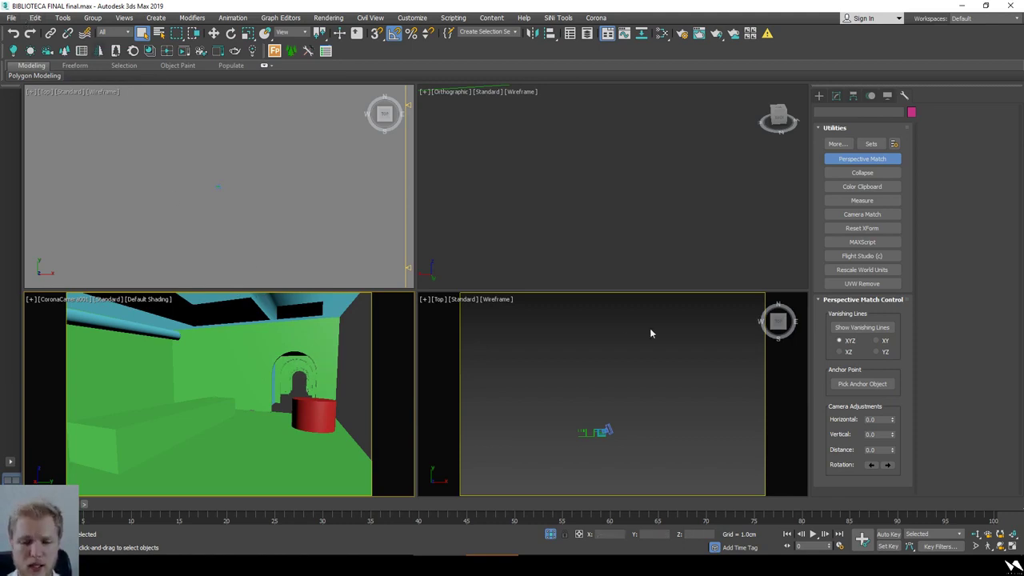
- Examine the building's floor plan around the camera in the lower Top viewport
left_click(597, 464)
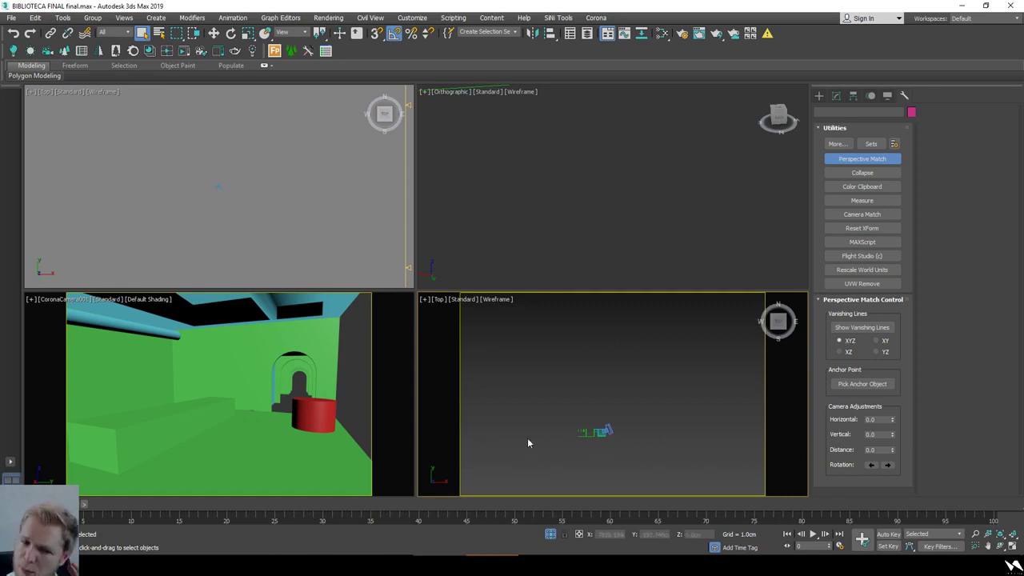
left_click(14, 19)
left_click(594, 404)
scroll(600, 433, "up", 5)
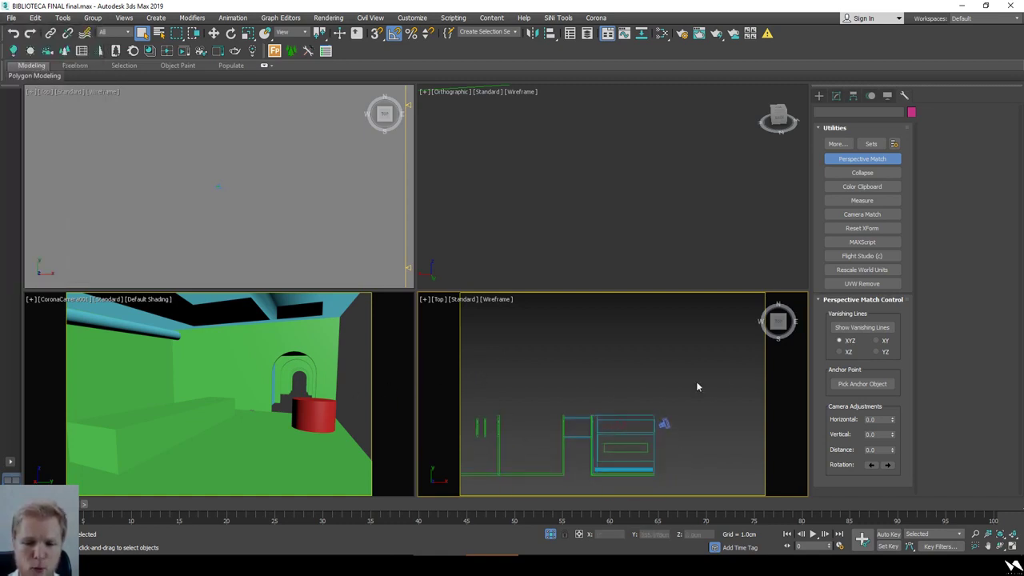
- Close the Perspective Match utility and reset 3ds Max to a new empty scene
left_click(847, 160)
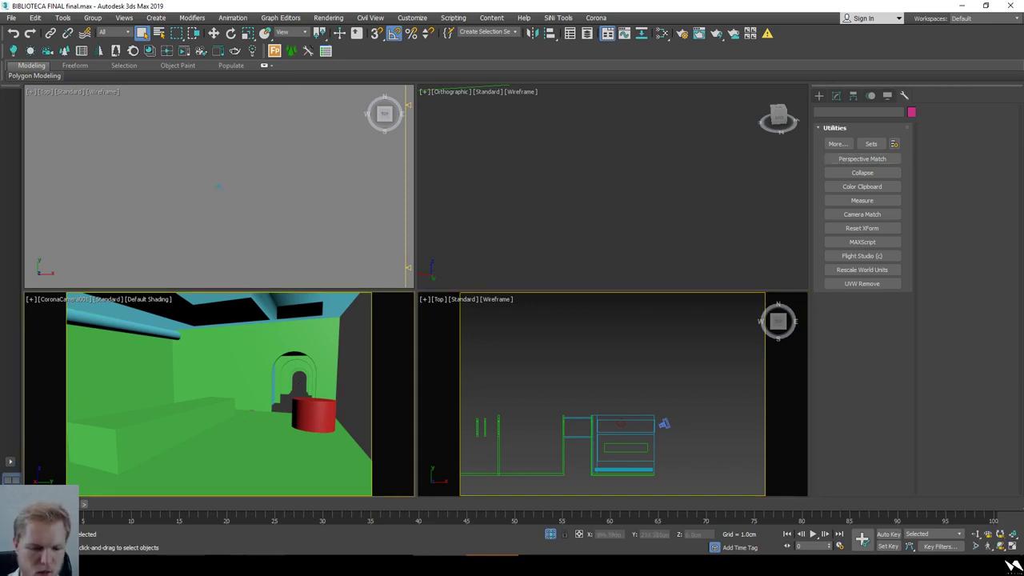
mouse_move(180, 564)
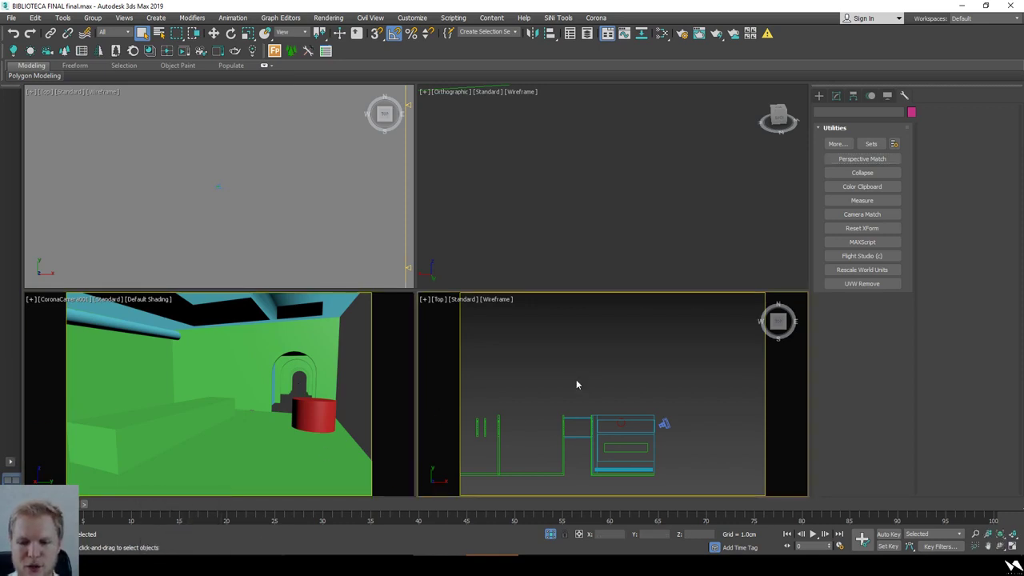
left_click(302, 386)
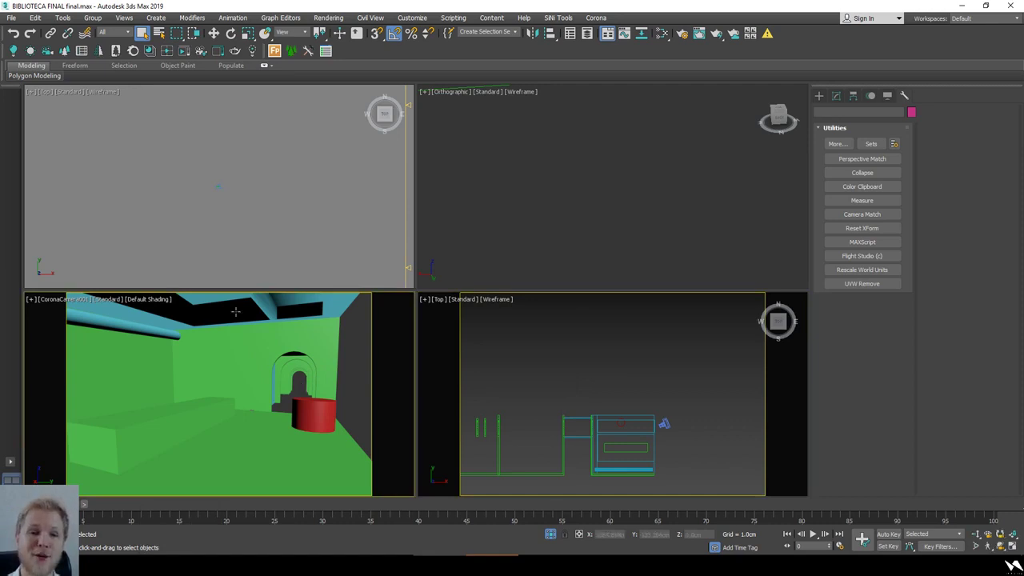
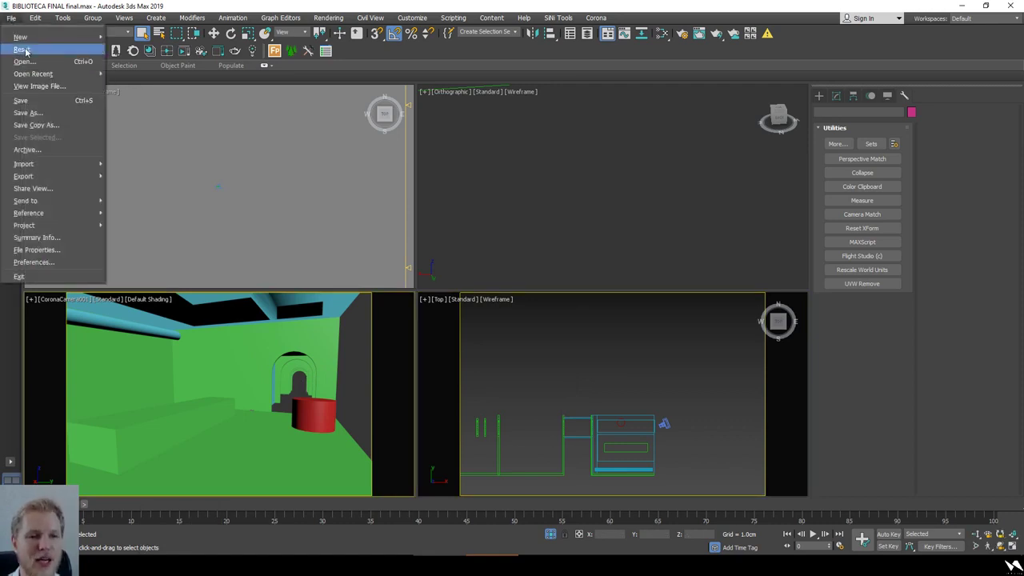
left_click(514, 299)
left_click(481, 300)
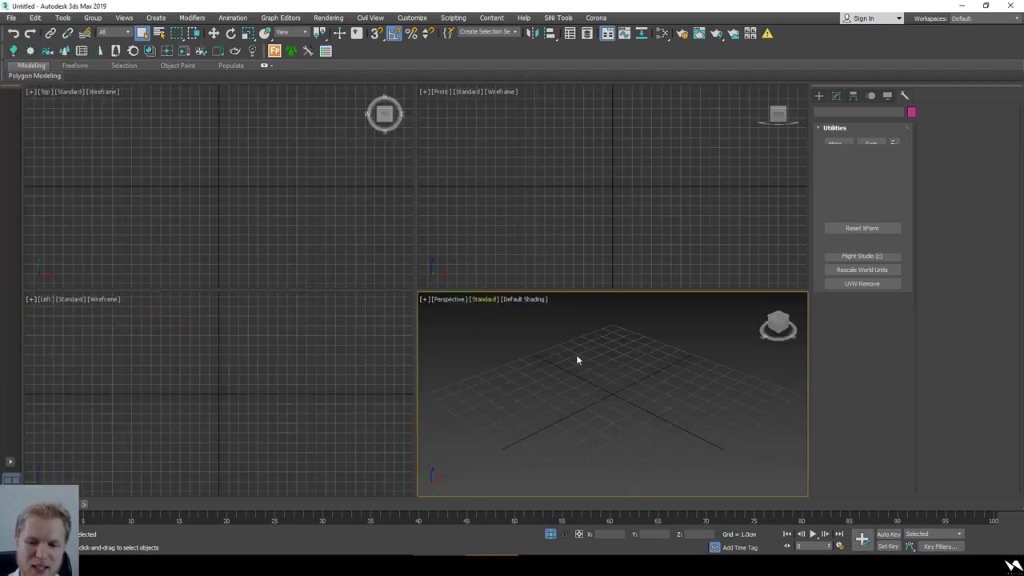
- Draw a box about 11 cm wide in the Perspective viewport and convert it to an Editable Poly
left_click(842, 160)
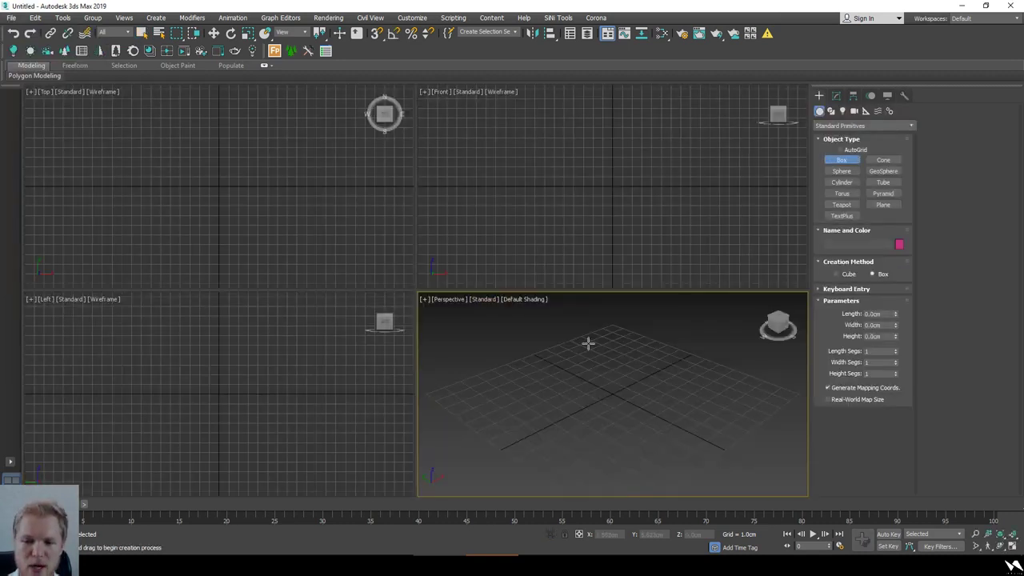
left_click_drag(597, 339, 560, 480)
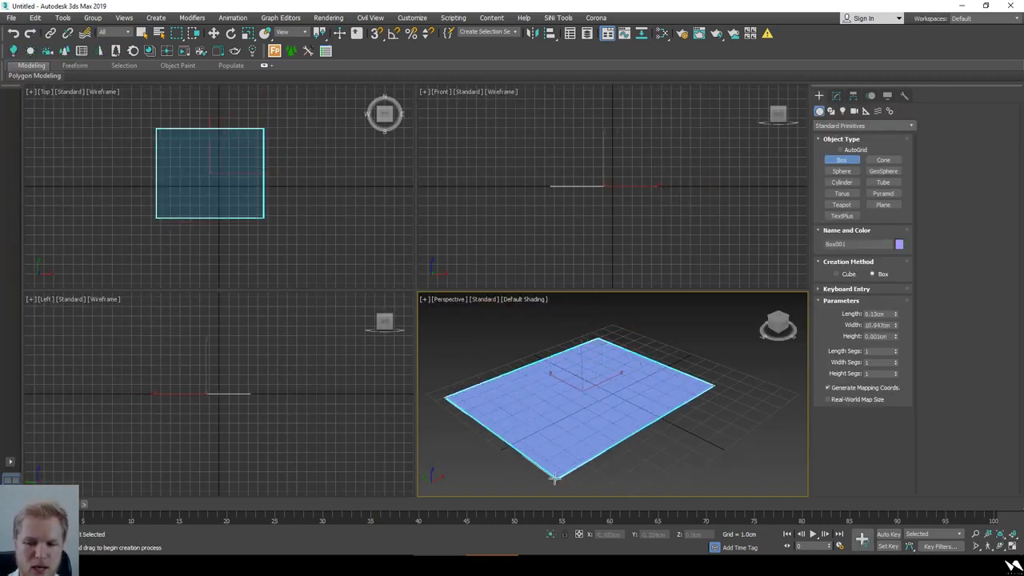
scroll(550, 396, "down", 4)
mouse_move(560, 406)
middle_mouse_down("alt")
mouse_move(576, 398)
mouse_move(569, 409)
middle_mouse_up("alt")
right_click(572, 391)
right_click(572, 391)
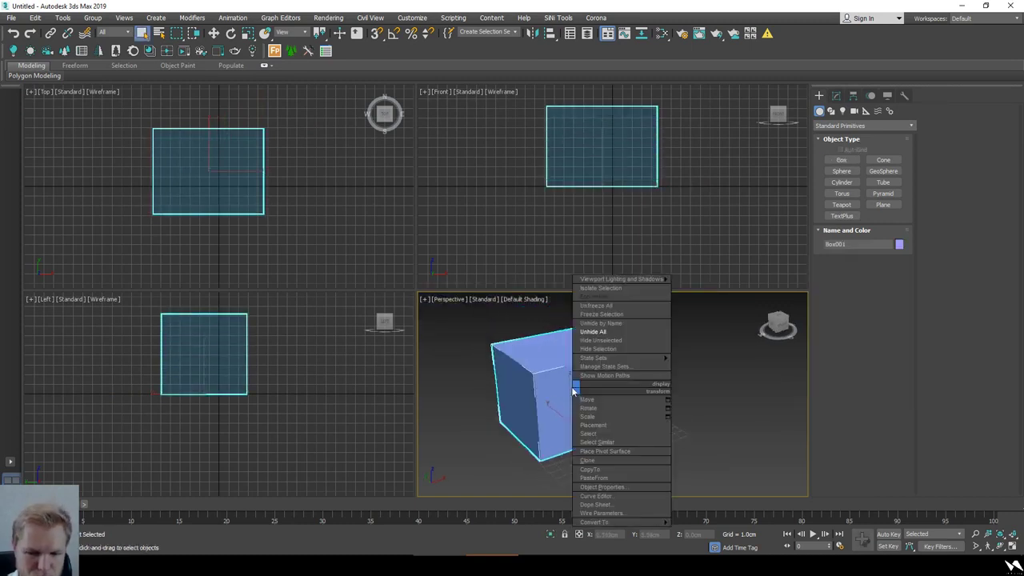
mouse_move(632, 521)
left_click(708, 529)
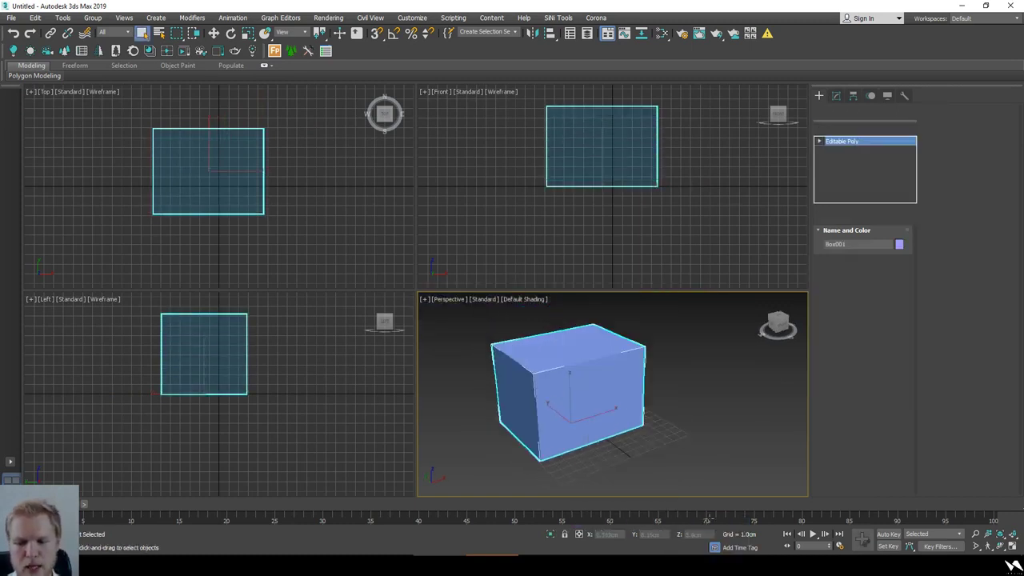
- Inset the box's large front polygon to leave a narrow frame around it
key("4")
left_click(588, 403)
left_click(878, 404)
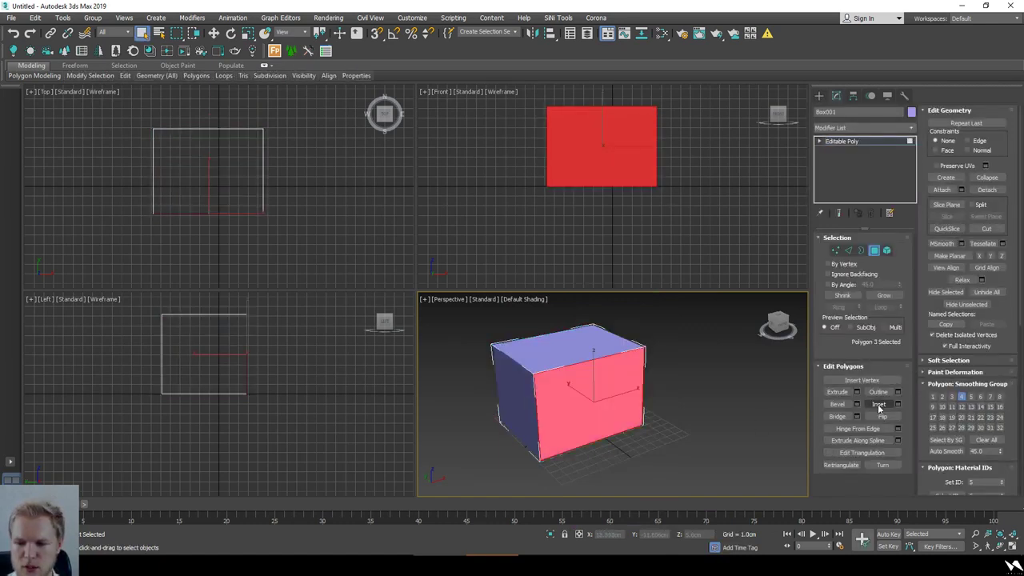
left_click_drag(613, 407, 616, 393)
right_click(618, 395)
- Extrude the inset front polygon inward and delete it to open up the firebox
middle_click_drag(642, 421, 676, 428, "alt")
left_click(839, 393)
left_click_drag(613, 389, 692, 423)
key("Delete")
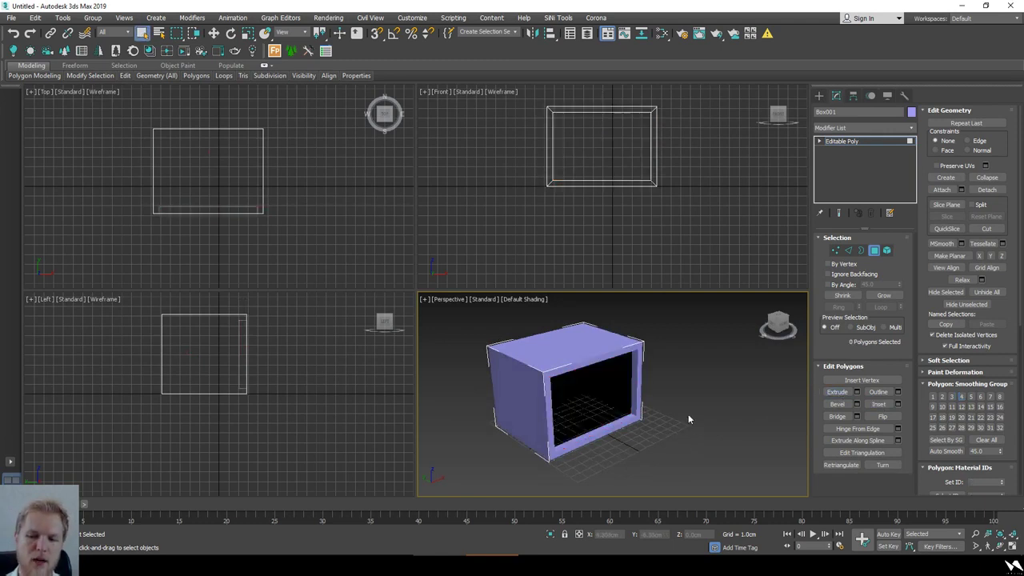
- Move the whole box to X 0 and Y 0 and maximize the Perspective viewport
left_click(876, 254)
middle_click_drag(663, 348, 656, 382, "alt")
key("w")
right_click(629, 533)
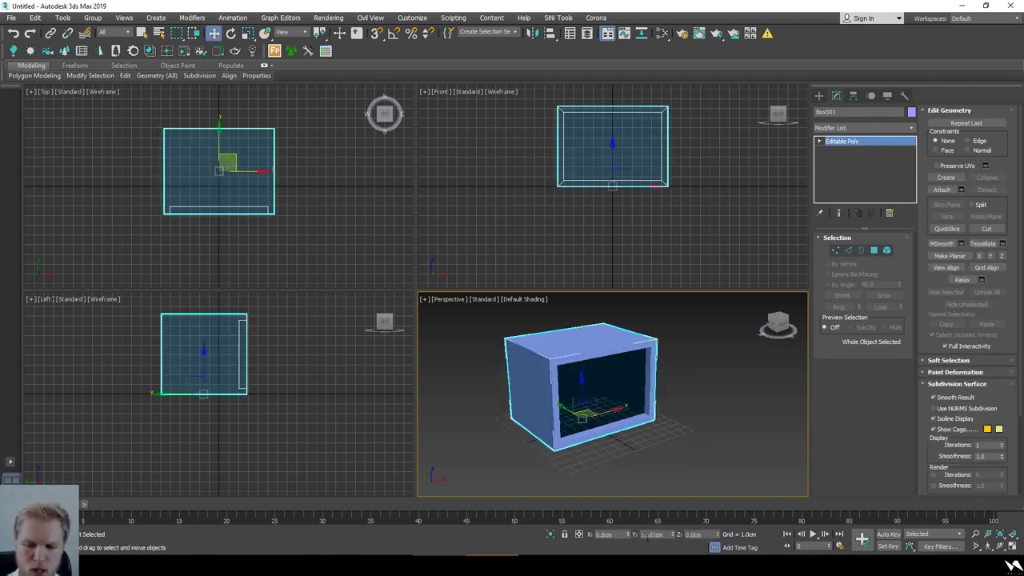
right_click(673, 536)
middle_click_drag(658, 452, 647, 438, "alt")
key("alt+w")
middle_click_drag(558, 408, 448, 368, "alt")
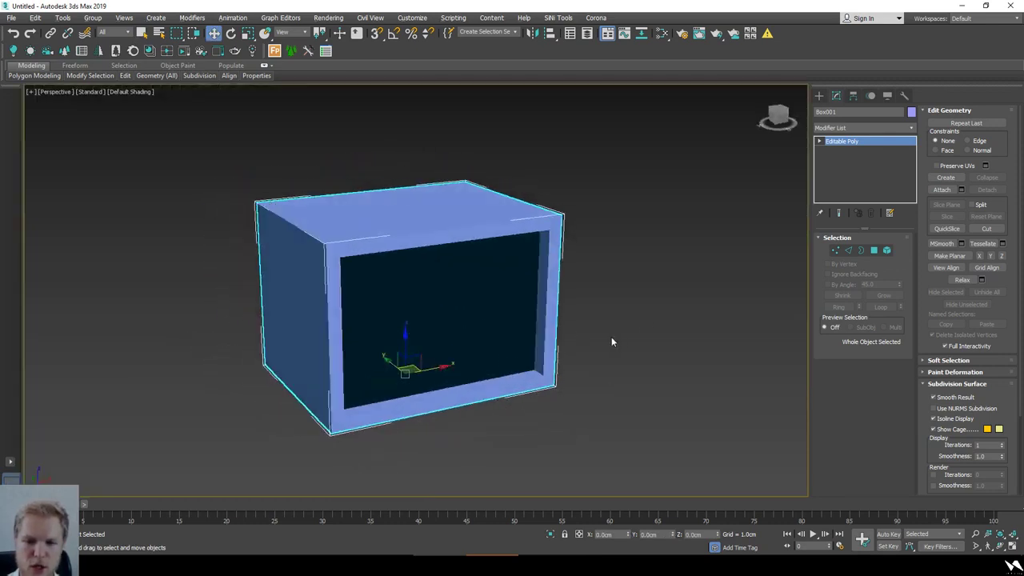
- Draw a tall, thin upright cylinder beside the box to serve as a log
left_click(819, 95)
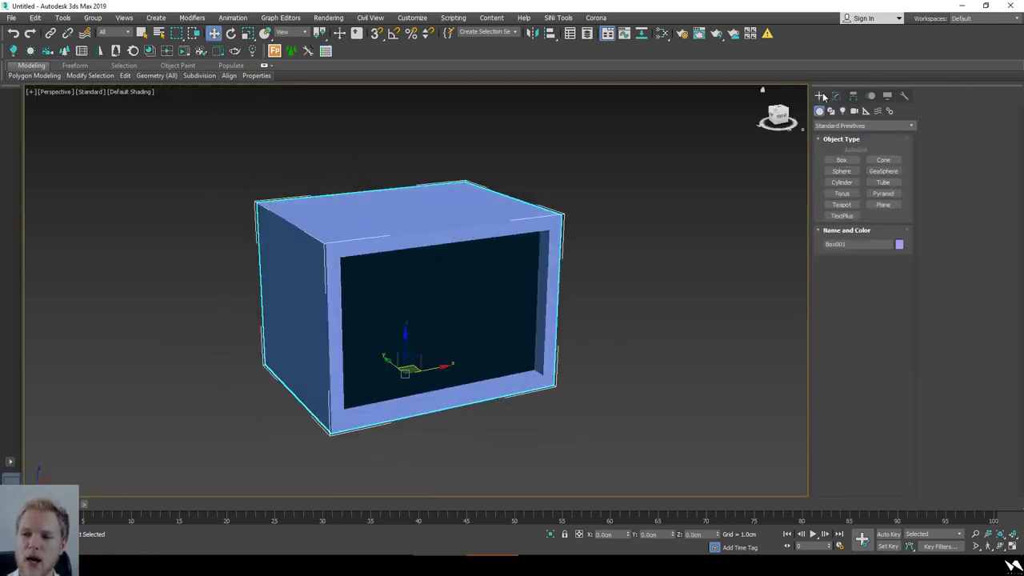
left_click(841, 181)
left_click_drag(661, 398, 670, 435)
left_click(685, 199)
key("w")
key("r")
key("e")
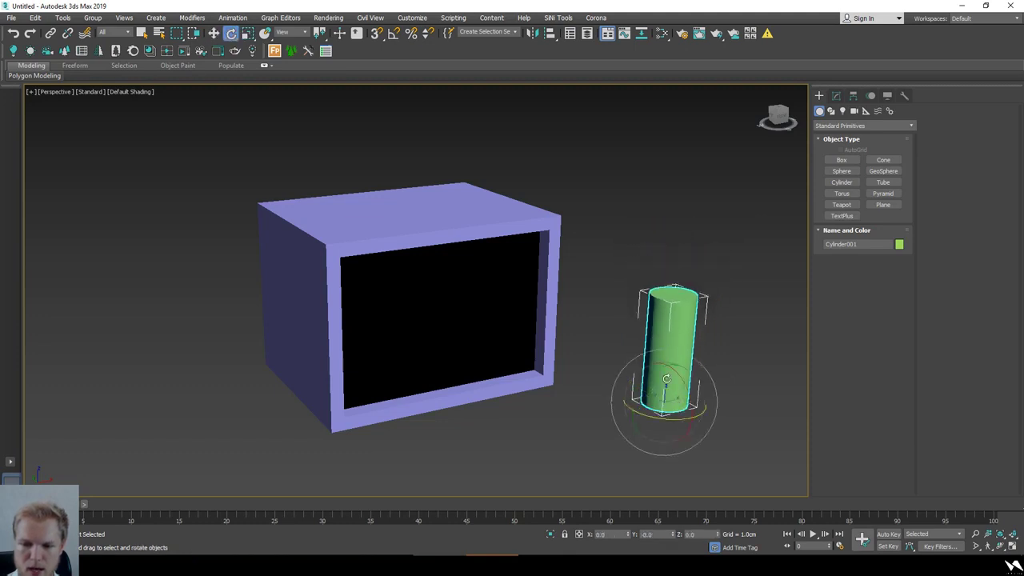
- Tilt the cylinder over and move it into the box's opening
left_click_drag(653, 376, 603, 429)
key("w")
mouse_move(662, 396)
left_mouse_down()
mouse_move(496, 360)
mouse_move(488, 345)
mouse_move(311, 369)
mouse_move(327, 386)
left_mouse_up()
- Clone the log with a different rotation and place the copies so that they lean across each other in the firebox
key("e")
left_click(530, 327)
key("w")
mouse_move(491, 343)
left_mouse_down()
mouse_move(388, 391)
mouse_move(344, 361)
mouse_move(363, 357)
mouse_move(370, 429)
left_mouse_up()
- Clone a scaled-down copy of the log and position it in front beneath the two larger ones
key("r")
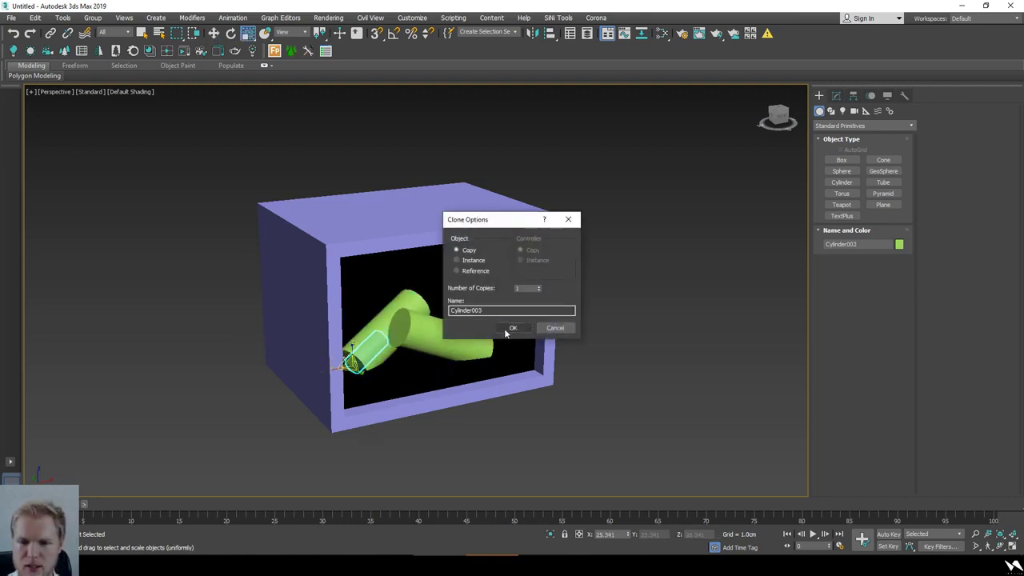
left_click(512, 326)
key("w")
left_click_drag(362, 360, 385, 372)
- Select the three logs together in wireframe display and shift them to sit centrally on the firebox floor
left_click(609, 389)
mouse_move(609, 389)
middle_mouse_down("alt")
mouse_move(616, 384)
mouse_move(576, 372)
mouse_move(566, 356)
middle_mouse_up("alt")
key("F3")
left_click_drag(385, 323, 411, 343)
middle_click_drag(411, 342, 389, 354, "alt")
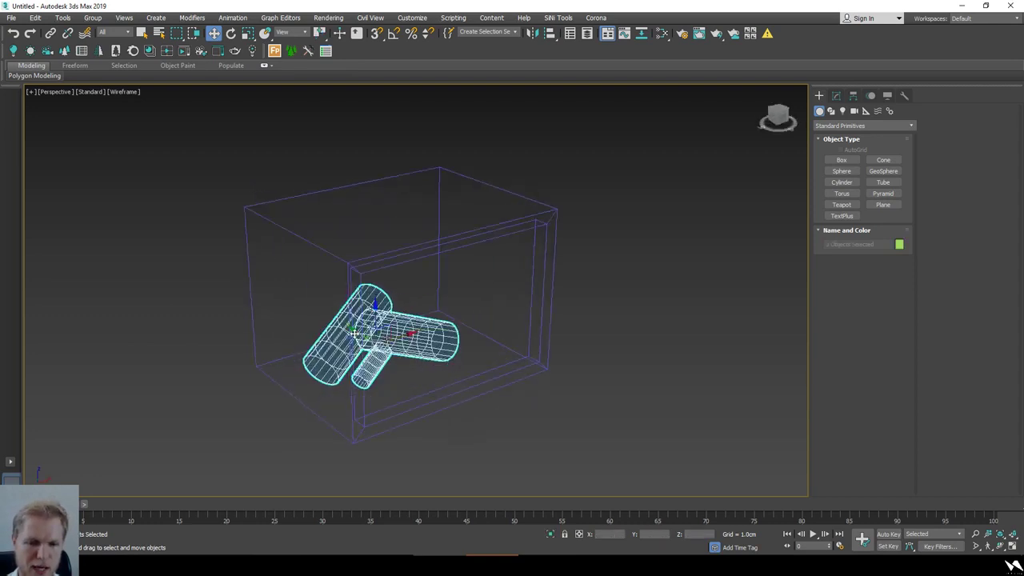
left_click_drag(355, 333, 368, 342)
middle_click_drag(368, 343, 350, 345, "alt")
left_click(523, 434)
key("F3")
middle_click_drag(504, 424, 494, 429, "alt")
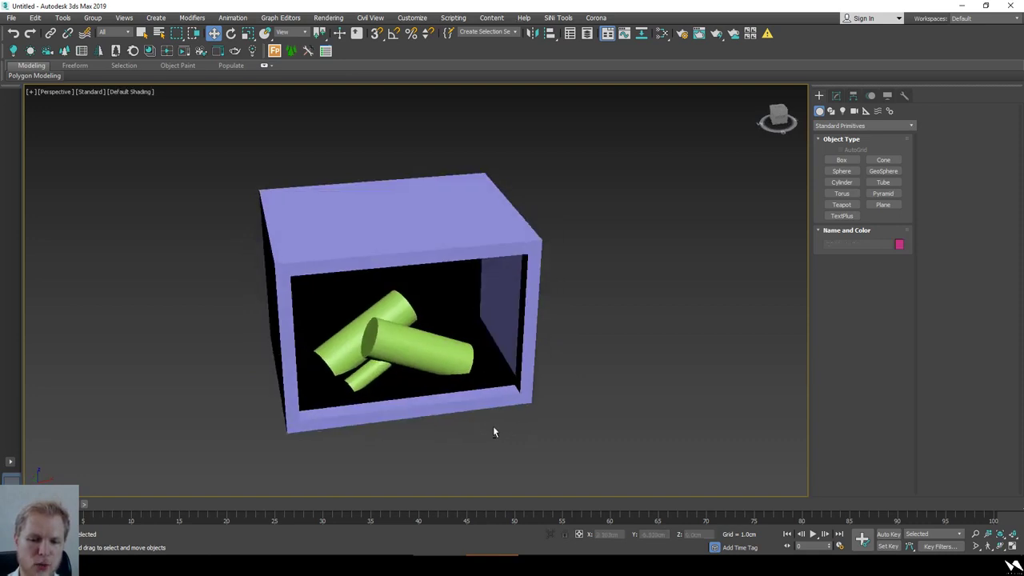
- Draw a plane about 8.6 by 5.9 cm under the logs with 7 length and 7 width segments
key("F3")
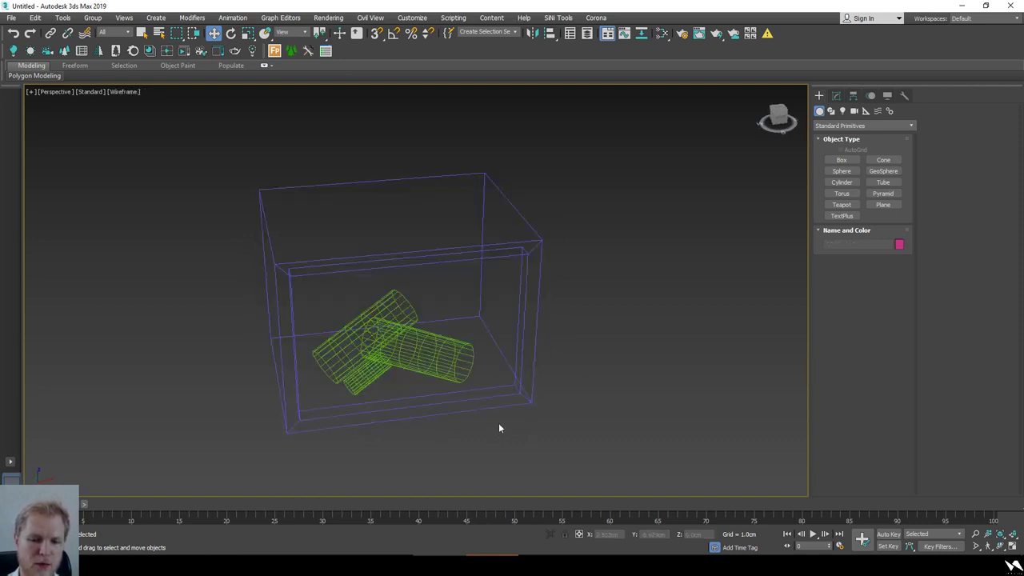
left_click(882, 204)
left_click_drag(302, 345, 496, 386)
key("w")
left_click(836, 97)
left_click(896, 277)
left_click(896, 277)
left_click(896, 277)
left_click(895, 290)
- Convert the plane to an Editable Poly and apply an FFD 4x4x4 modifier to it
right_click(414, 350)
mouse_move(492, 481)
left_click(549, 491)
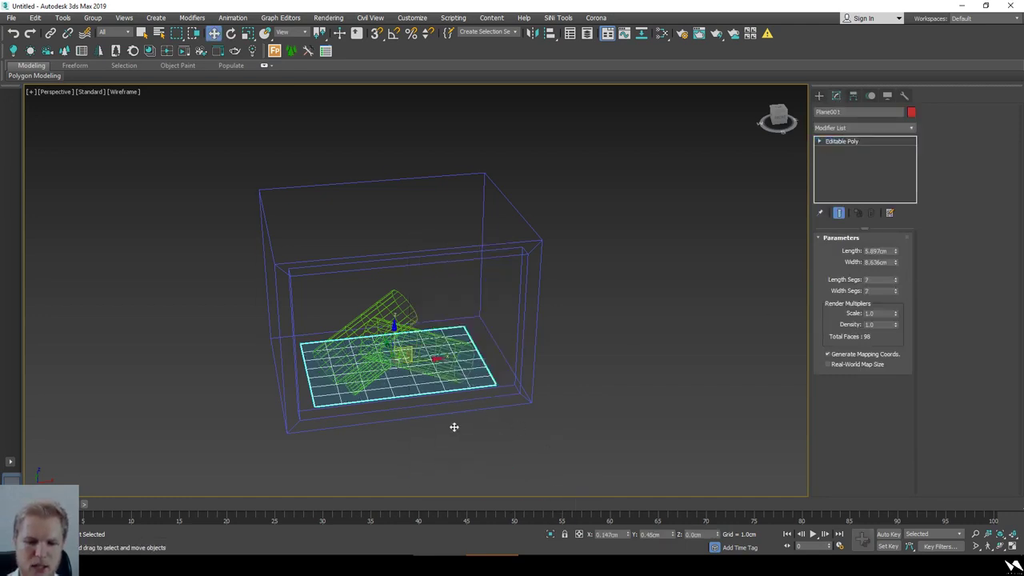
left_click(878, 126)
scroll(888, 420, "down", 4)
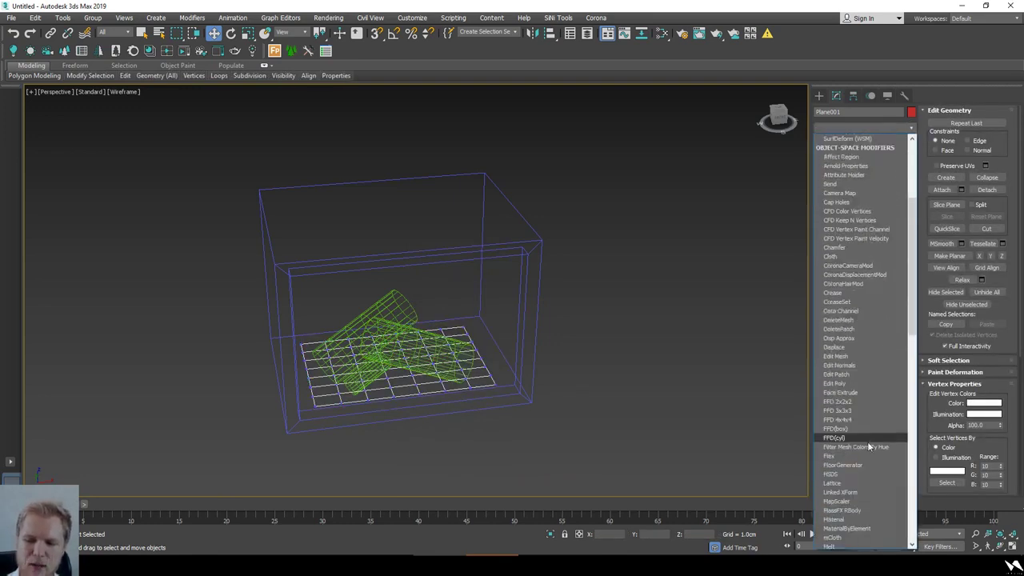
left_click(871, 418)
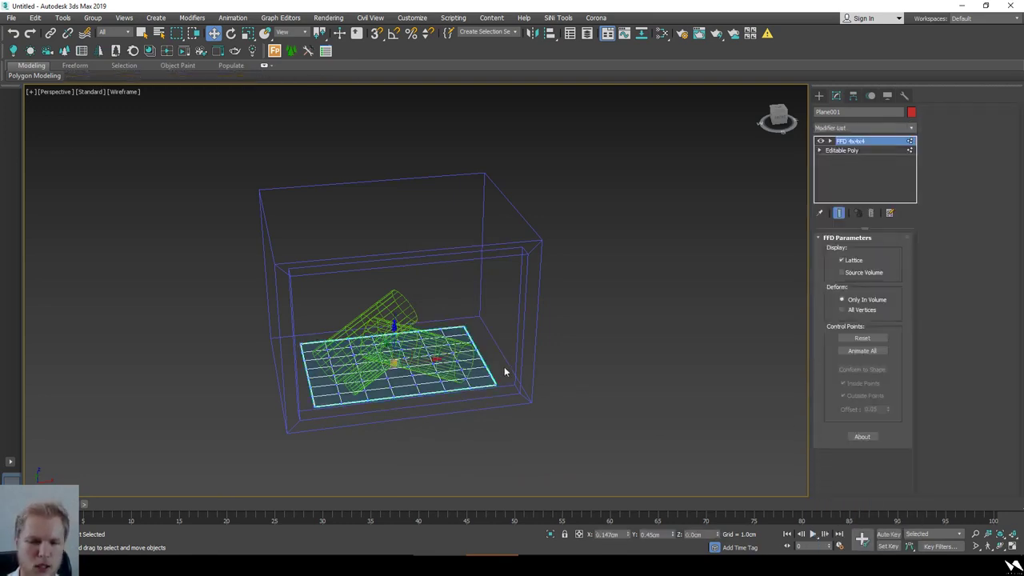
left_click(863, 152)
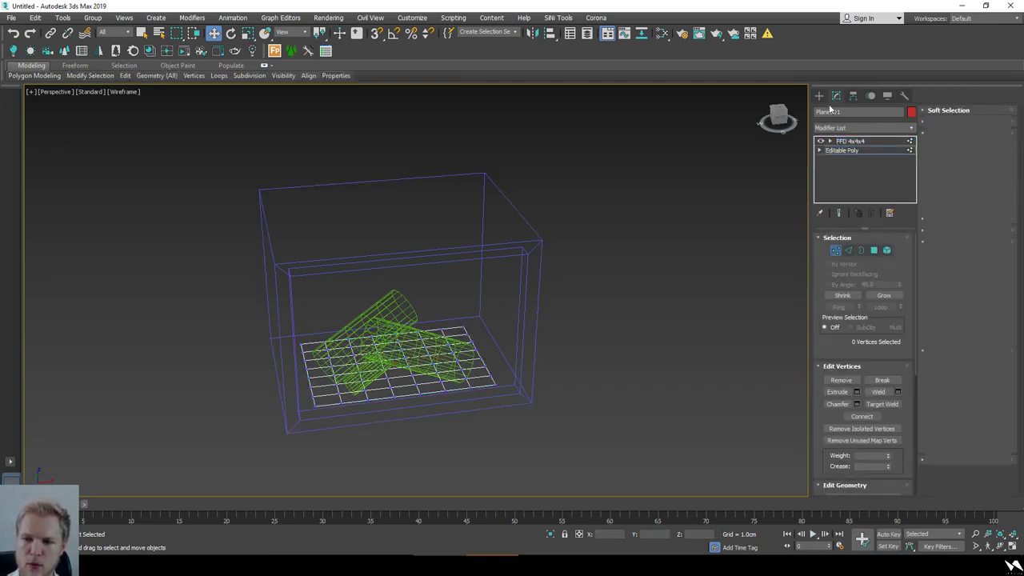
left_click(851, 141)
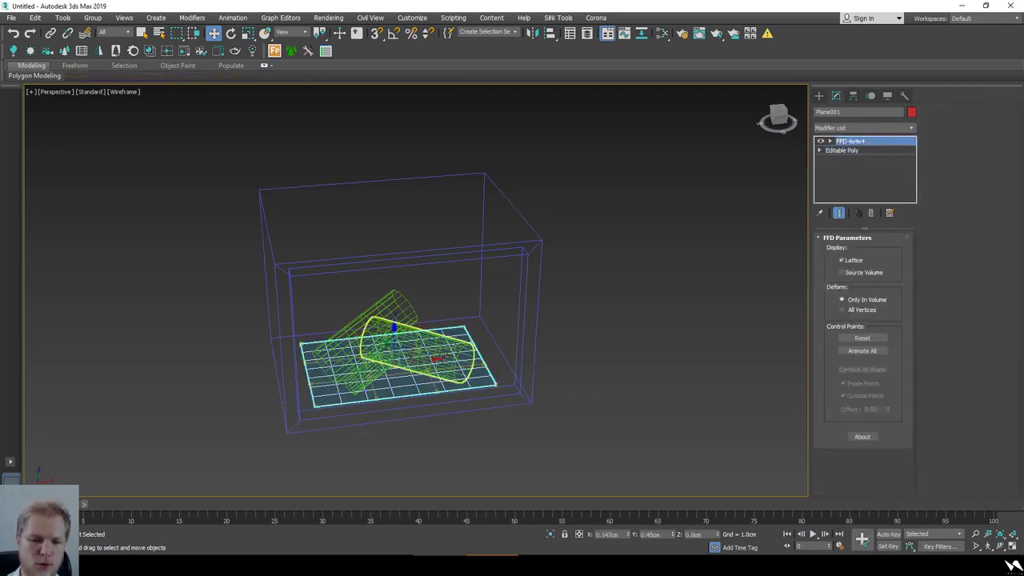
- Raise the FFD's middle control points to form a mound under the logs and convert the plane to an Editable Poly
key("1")
middle_click_drag(443, 347, 437, 370, "alt")
mouse_move(379, 395)
middle_mouse_down("alt")
mouse_move(364, 393)
mouse_move(384, 346)
mouse_move(470, 373)
mouse_move(372, 345)
mouse_move(411, 353)
middle_mouse_up("alt")
key("F3")
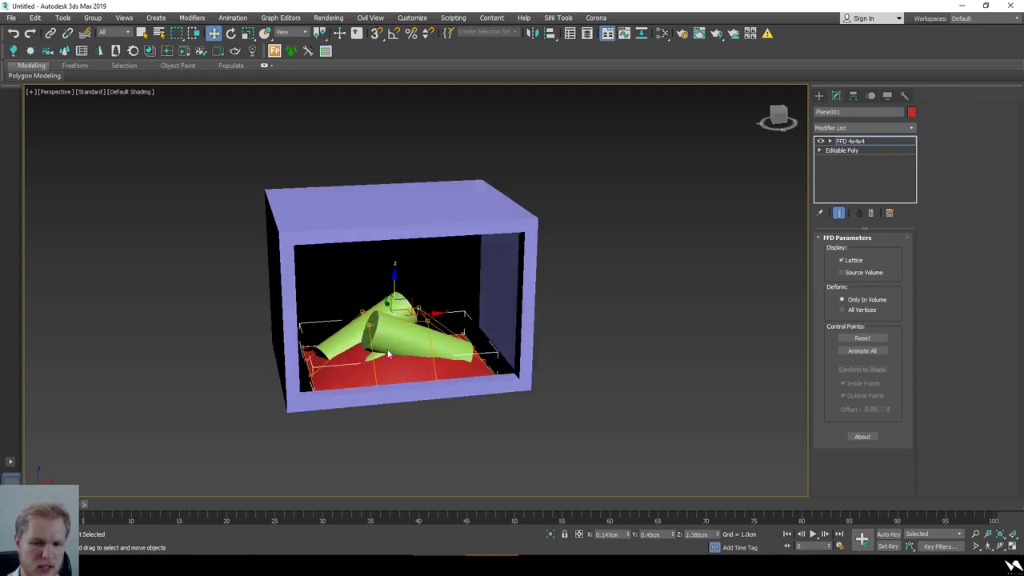
right_click(410, 353)
mouse_move(477, 490)
left_click(557, 500)
- Lower the mounded plane to about Z -0.24 cm so its edges sink into the firebox floor around the logs
middle_click_drag(567, 380, 563, 407, "alt")
left_click(903, 96)
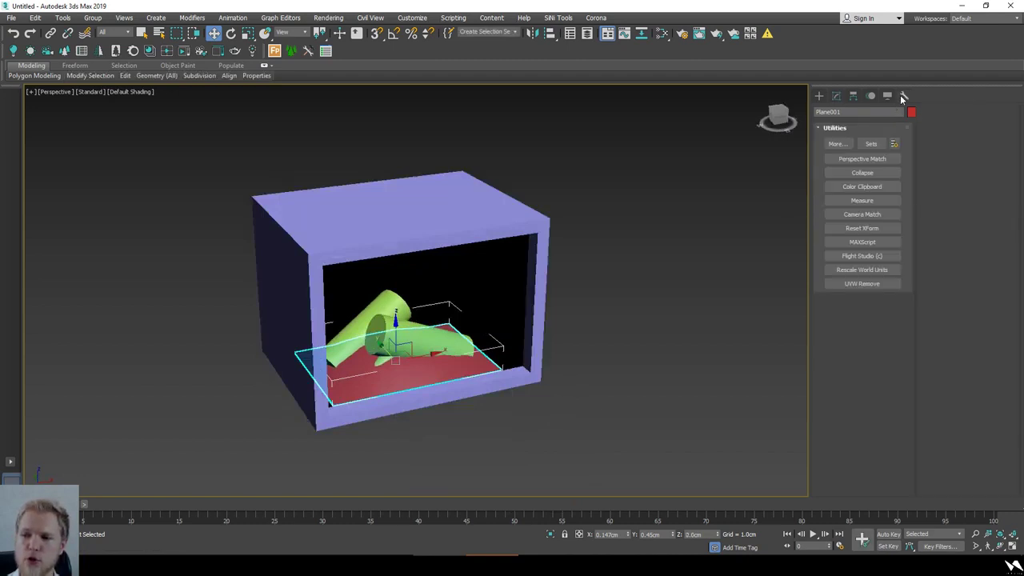
left_click(819, 95)
left_click(519, 341)
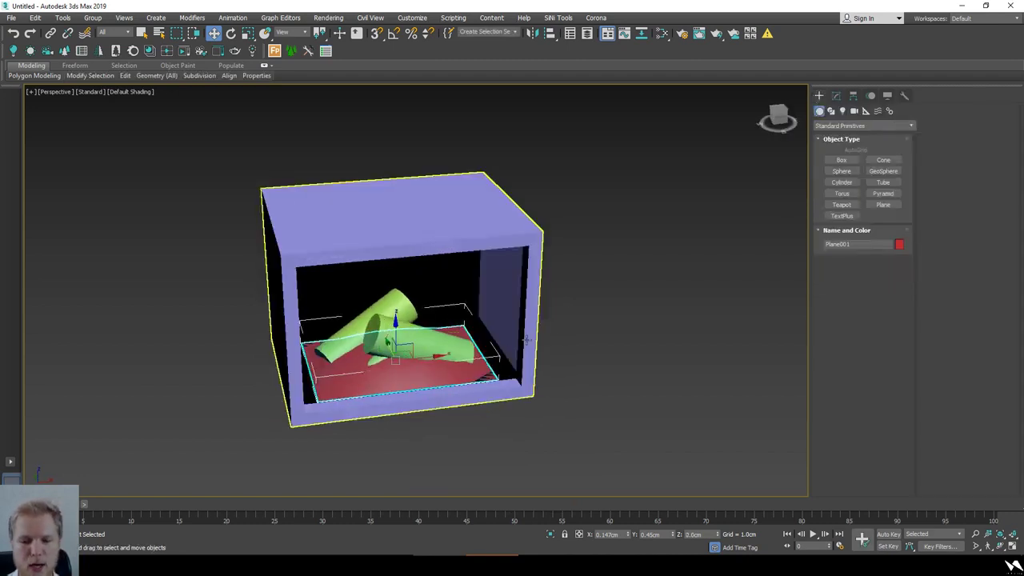
scroll(384, 374, "up", 5)
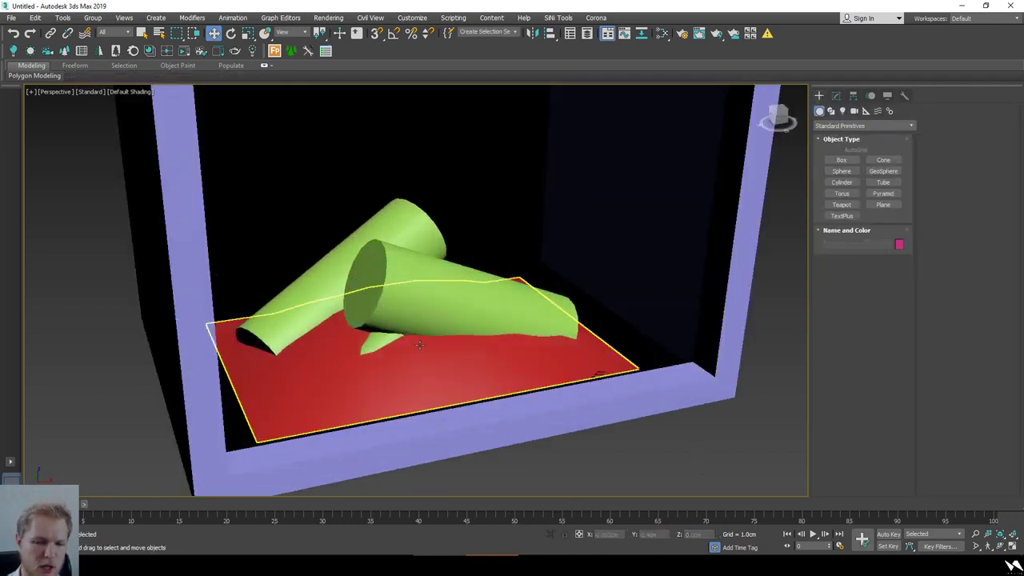
left_click(648, 456)
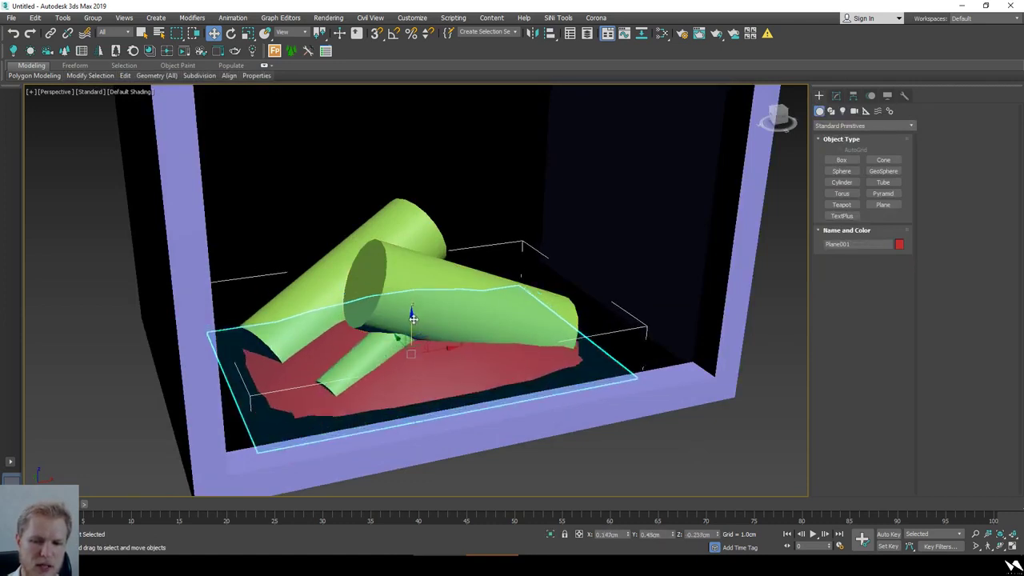
scroll(648, 456, "down", 5)
scroll(646, 451, "down", 3)
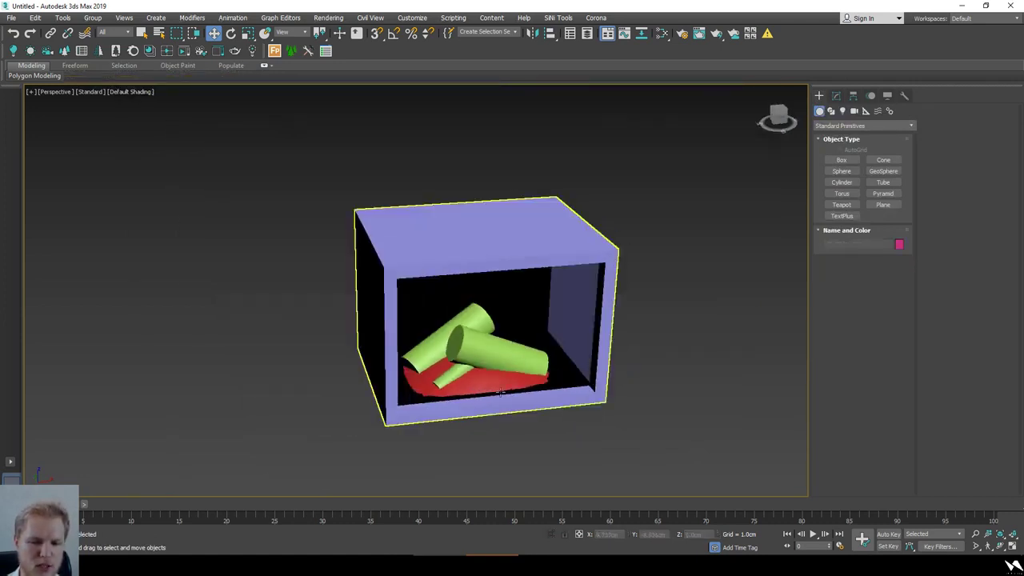
middle_click_drag(554, 419, 492, 381, "alt")
scroll(552, 399, "down", 5)
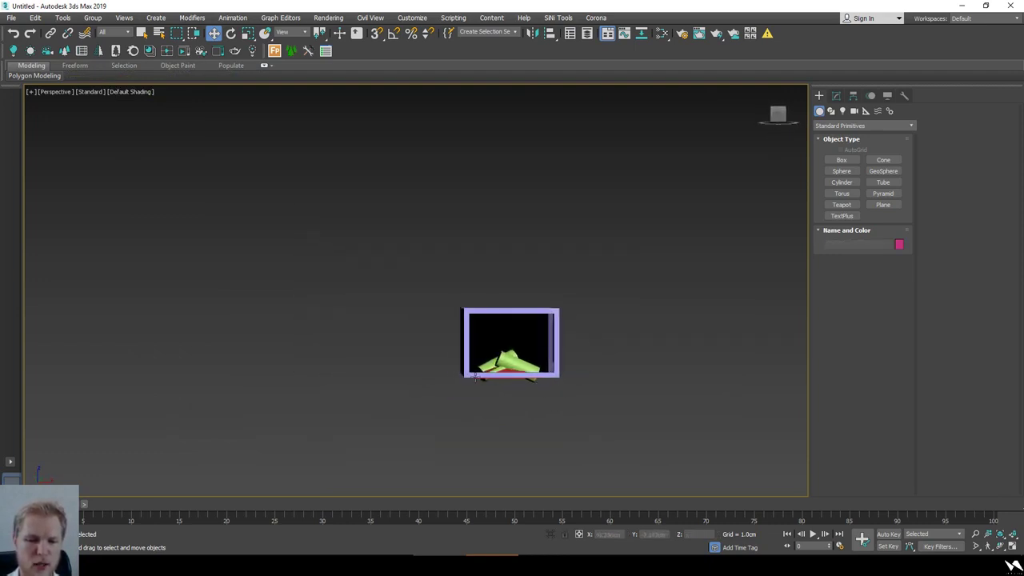
scroll(569, 375, "up", 5)
middle_click_drag(491, 327, 624, 358, "alt")
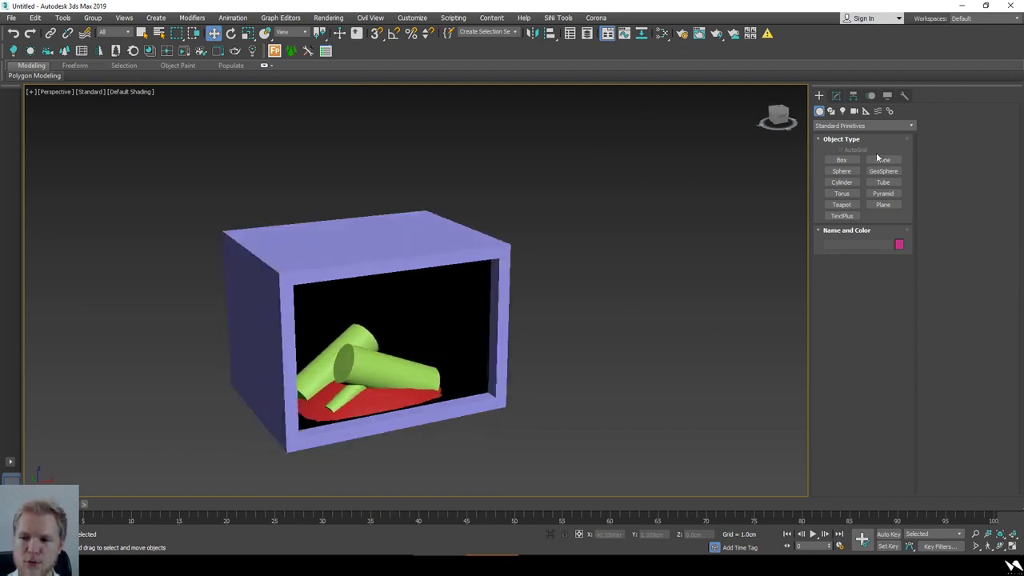
- Draw a flat plane in the Front view across the firebox opening to hold the flames
left_click(883, 205)
left_click(781, 116)
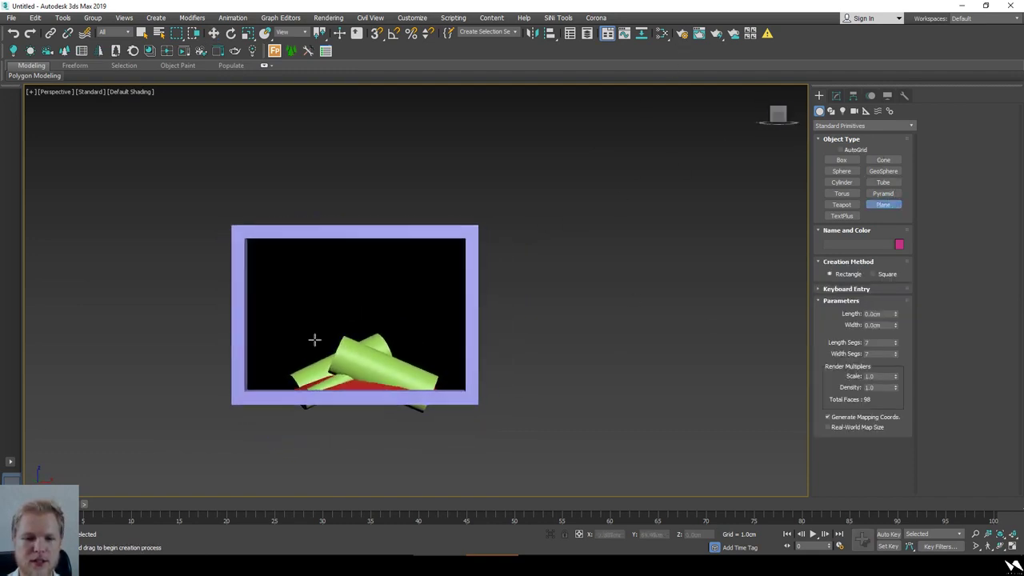
left_click_drag(284, 269, 432, 364)
right_click(432, 364)
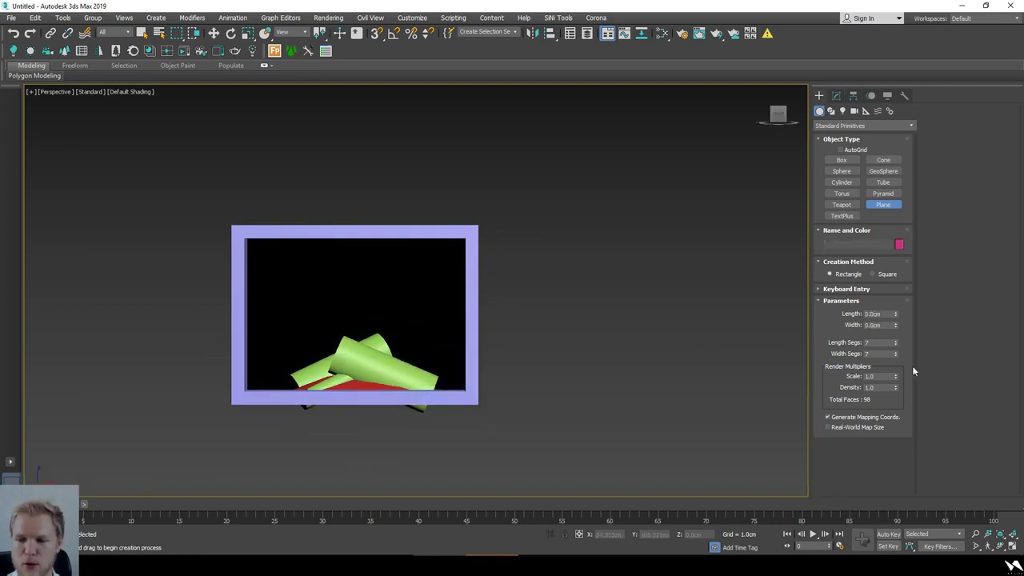
left_click(1013, 548)
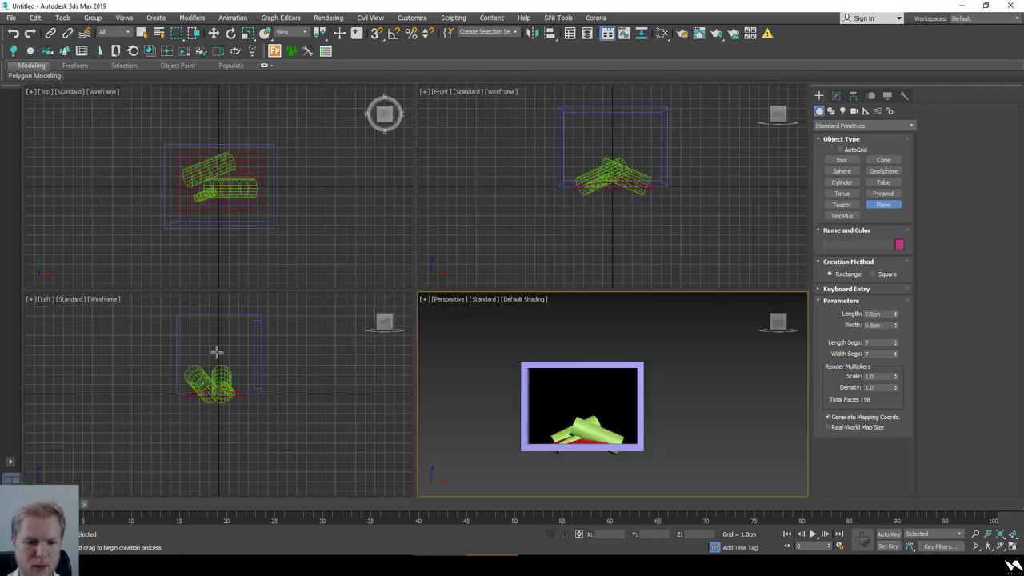
middle_click_drag(632, 138, 624, 176)
scroll(625, 176, "up", 2)
left_click_drag(541, 152, 663, 235)
- Move the new plane out in front of the firebox to about Y -10.27 cm, with the view shaded
key("w")
mouse_move(640, 218)
middle_mouse_down("alt")
mouse_move(672, 233)
mouse_move(642, 227)
mouse_move(660, 234)
middle_mouse_up("alt")
key("F3")
mouse_move(594, 190)
left_mouse_down()
mouse_move(680, 240)
mouse_move(672, 244)
left_mouse_up()
middle_click_drag(672, 244, 590, 179)
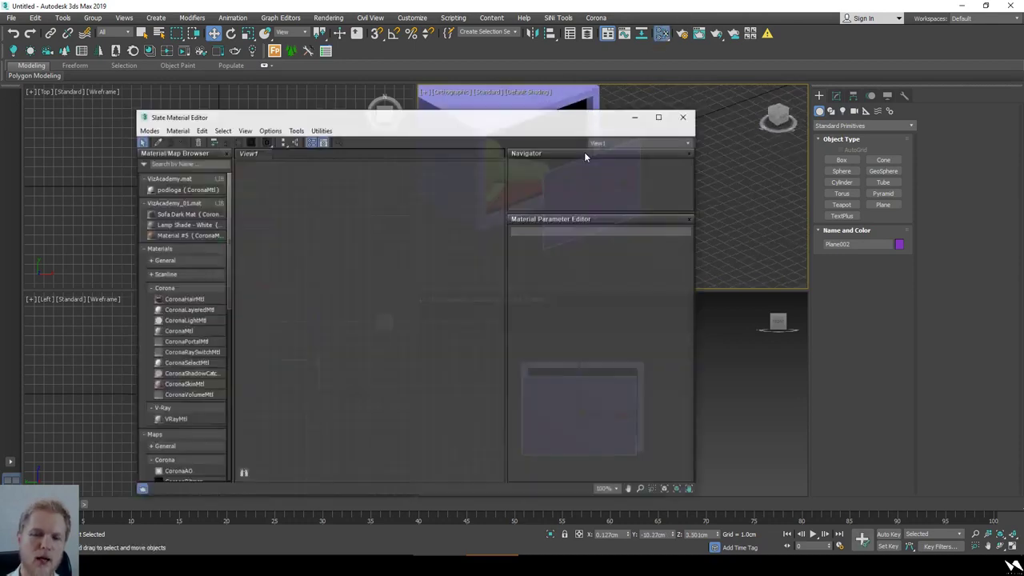
- Open the Slate Material Editor and place it so the flame plane stays in view beside it
left_click_drag(366, 123, 257, 108)
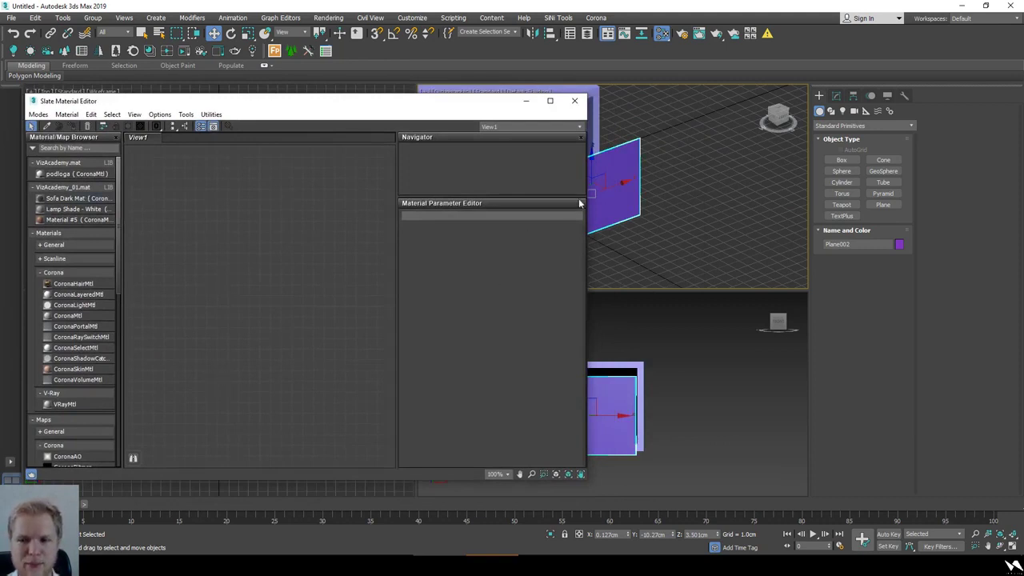
middle_click_drag(629, 199, 681, 224)
left_click_drag(653, 209, 728, 252)
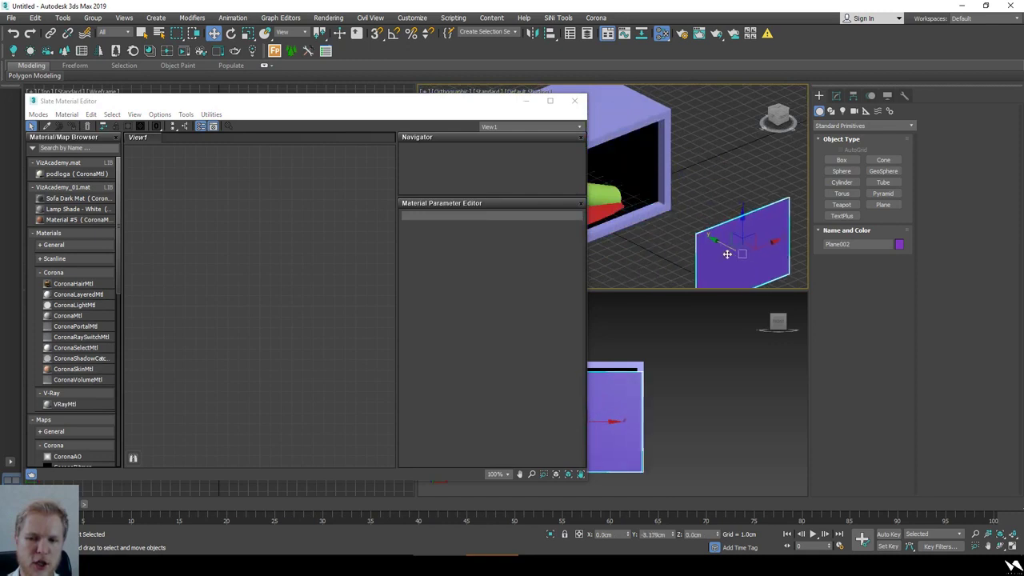
right_click(727, 252)
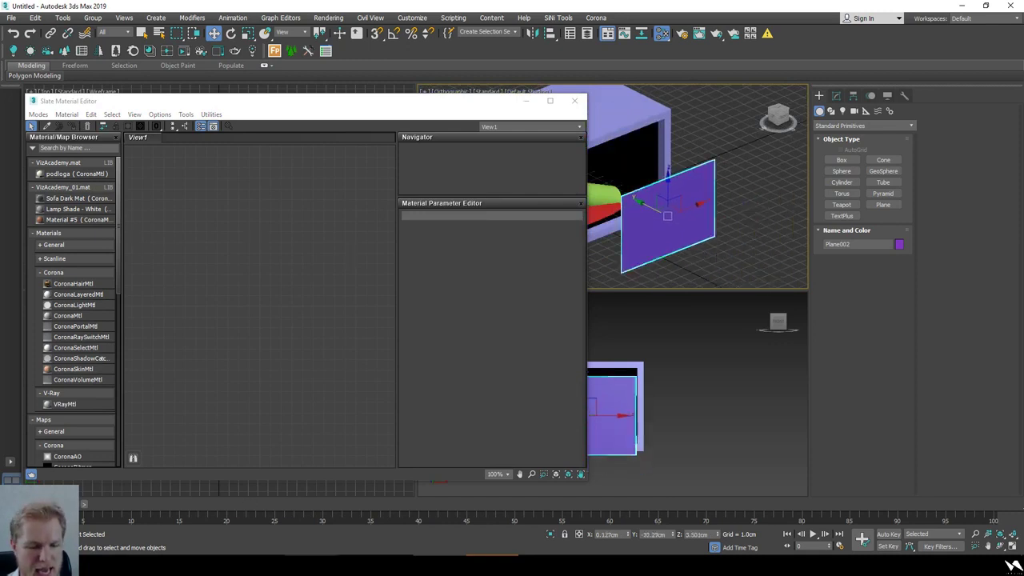
- Switch to Chrome and save the enlarged fire texture image to Downloads as the JPEG Fire_01
mouse_move(621, 565)
left_click(645, 526)
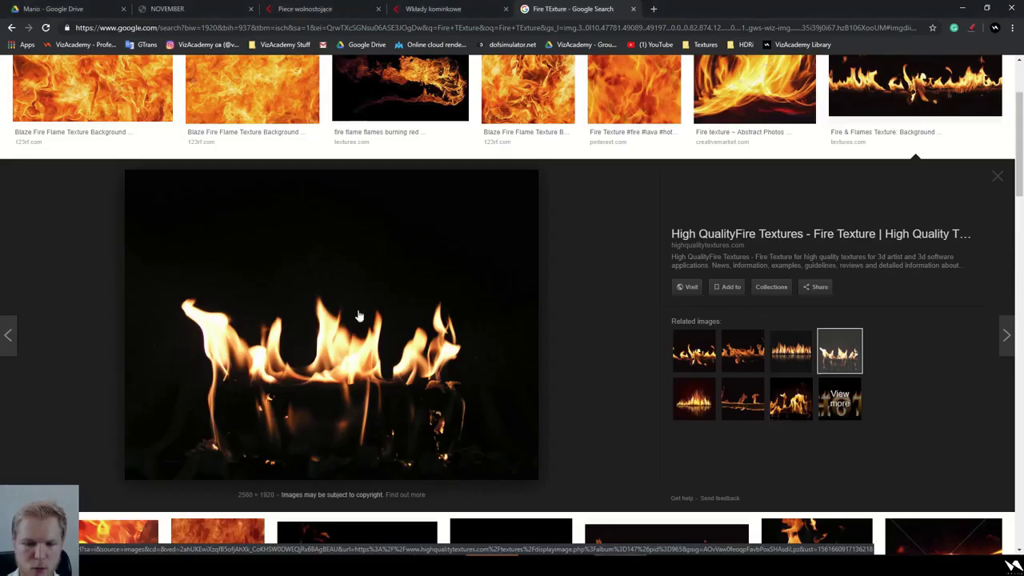
right_click(430, 321)
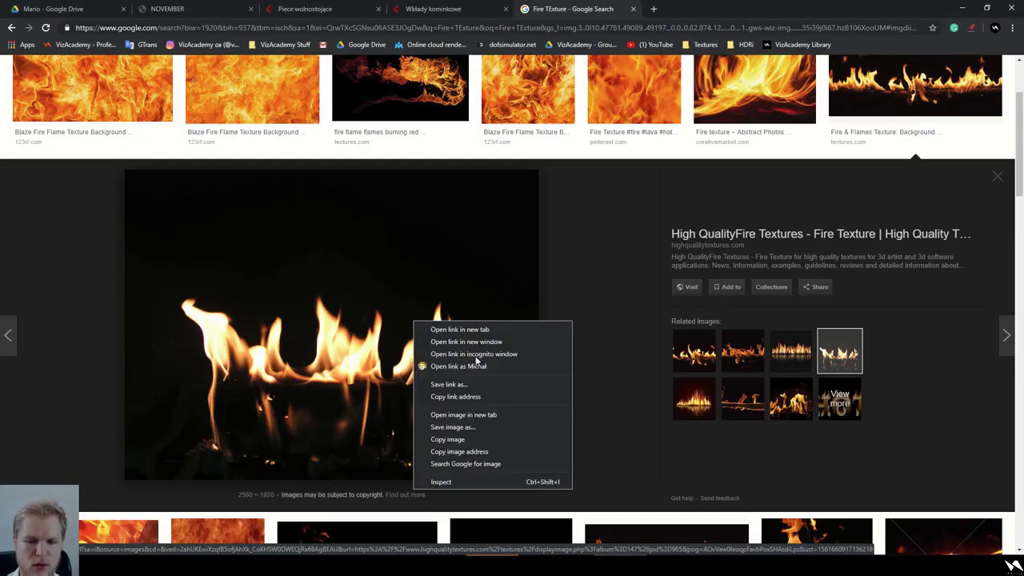
left_click(460, 428)
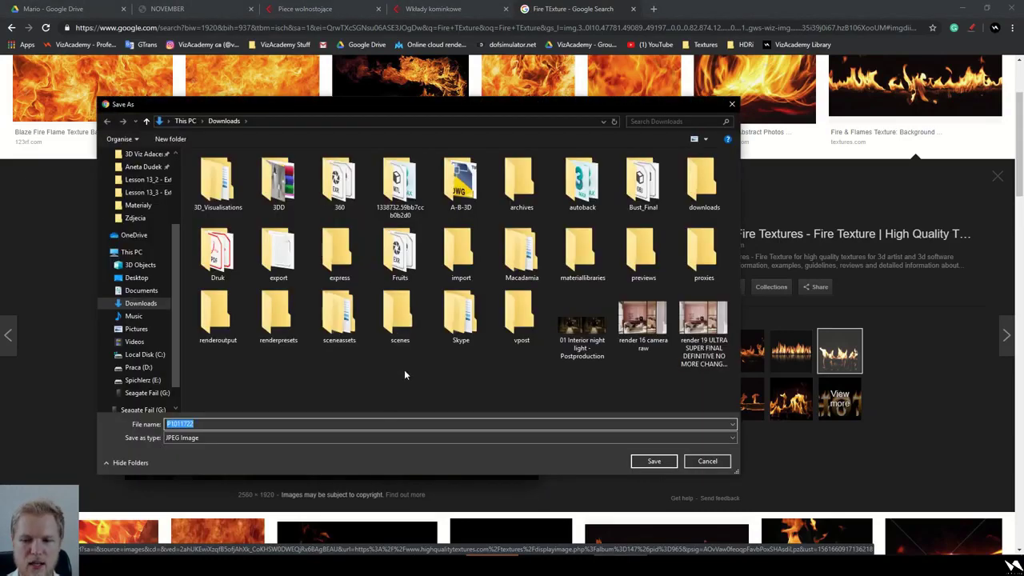
type("Fire_01")
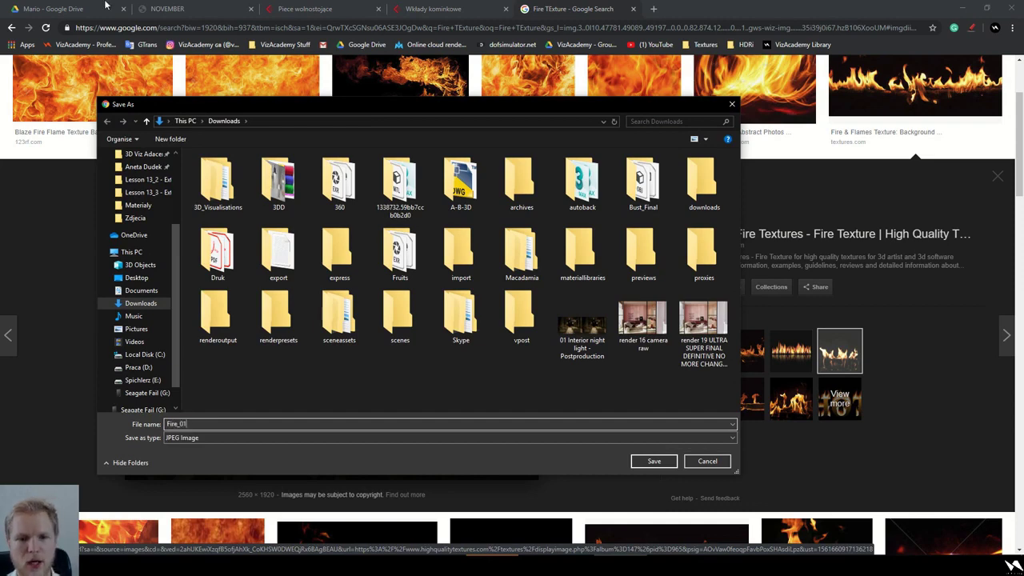
left_click(651, 461)
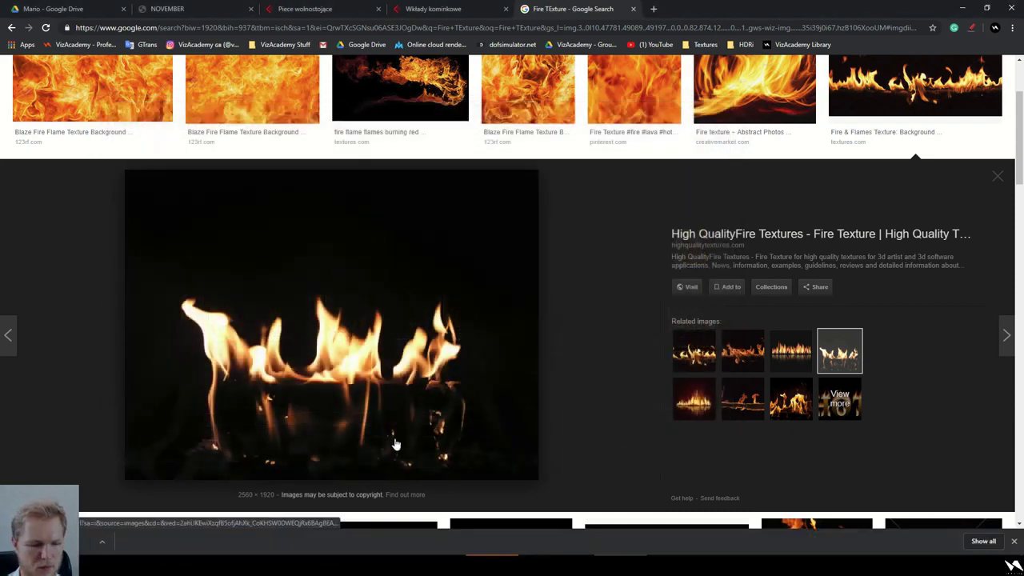
- Switch back to 3ds Max, find CoronaLightMtl among the materials and add it to the material graph
mouse_move(492, 564)
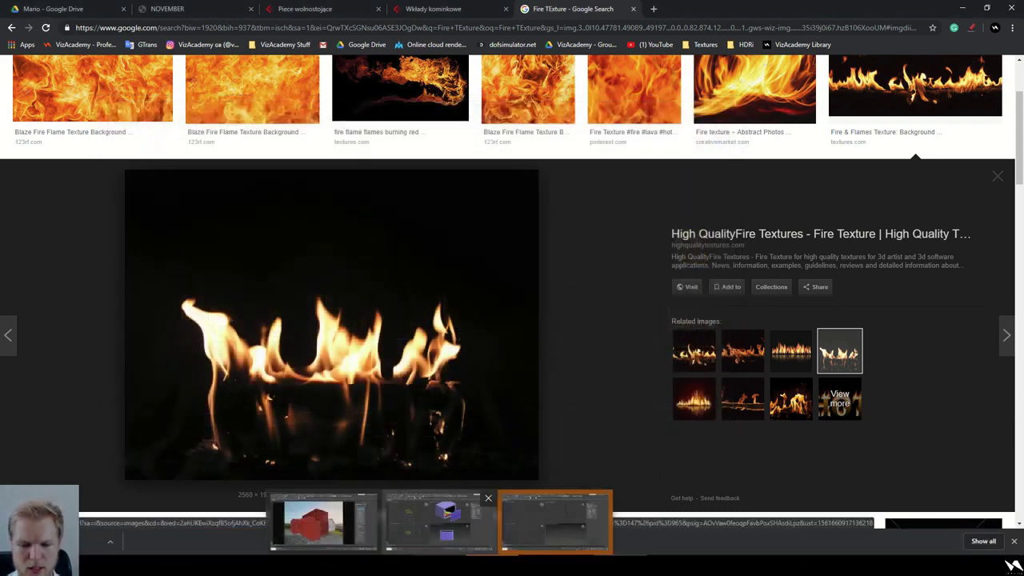
left_click(457, 540)
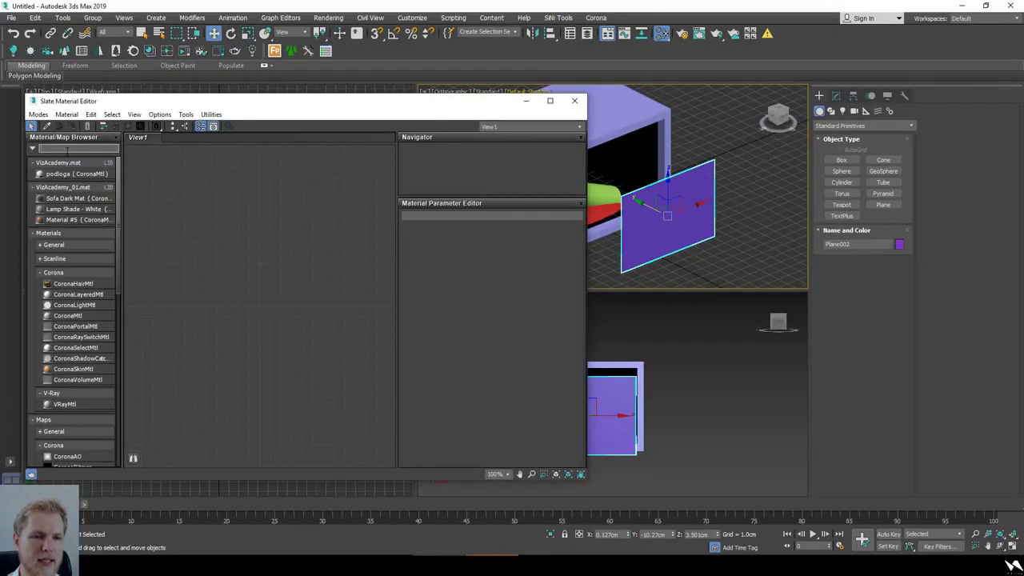
type("al")
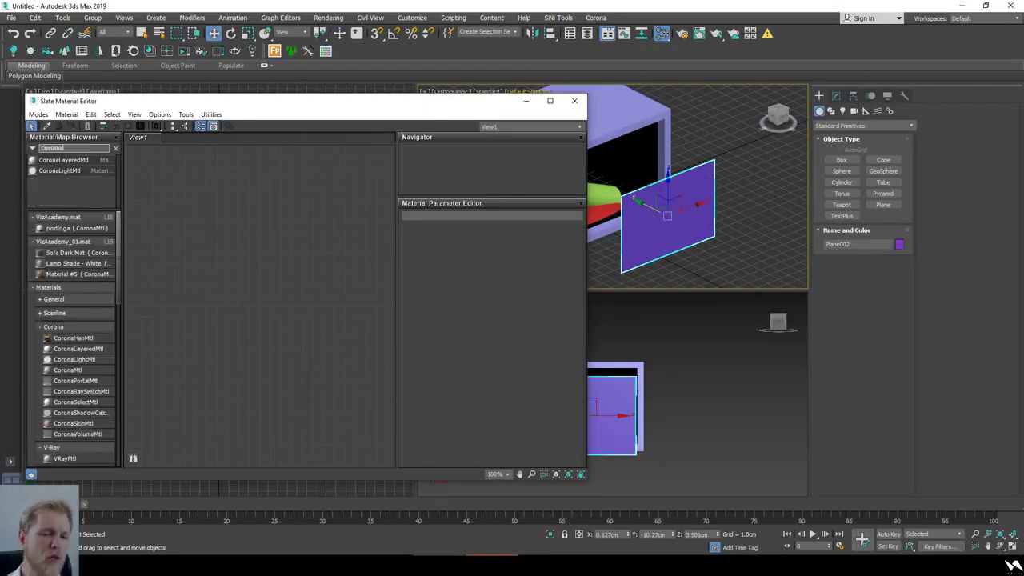
key("Down")
key("Down")
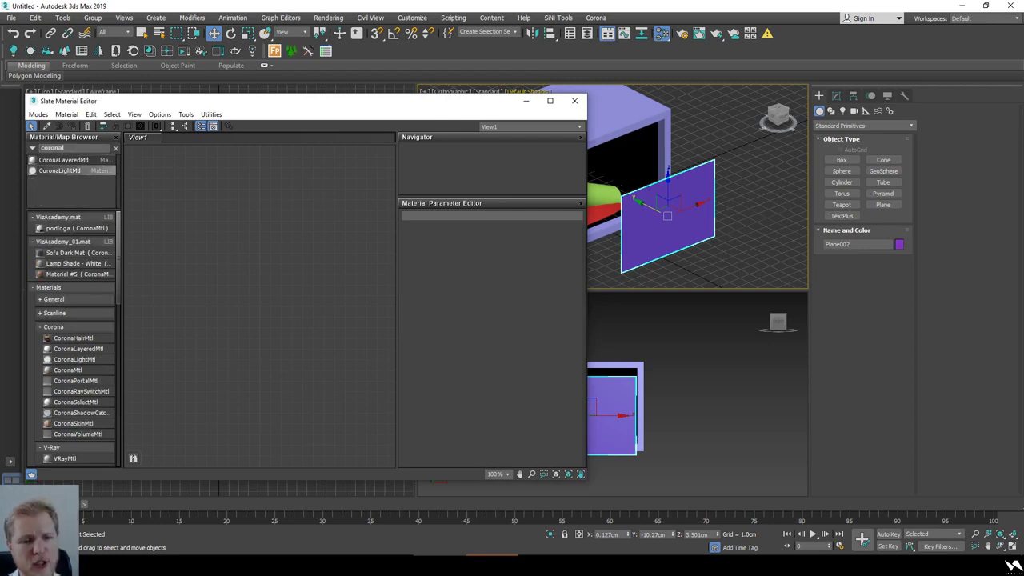
key("Return")
middle_click_drag(268, 308, 329, 317)
scroll(355, 310, "up", 2)
scroll(365, 335, "down", 3)
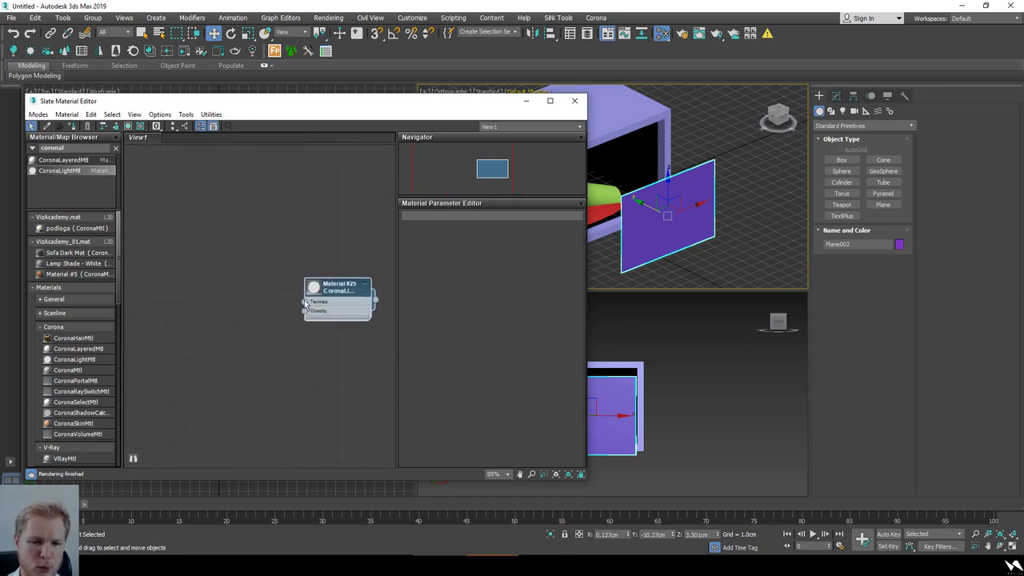
- Load Fire_01.jpg as a CoronaBitmap into the light material's Texmap slot
left_click_drag(248, 311, 224, 298)
mouse_move(256, 320)
left_click(340, 328)
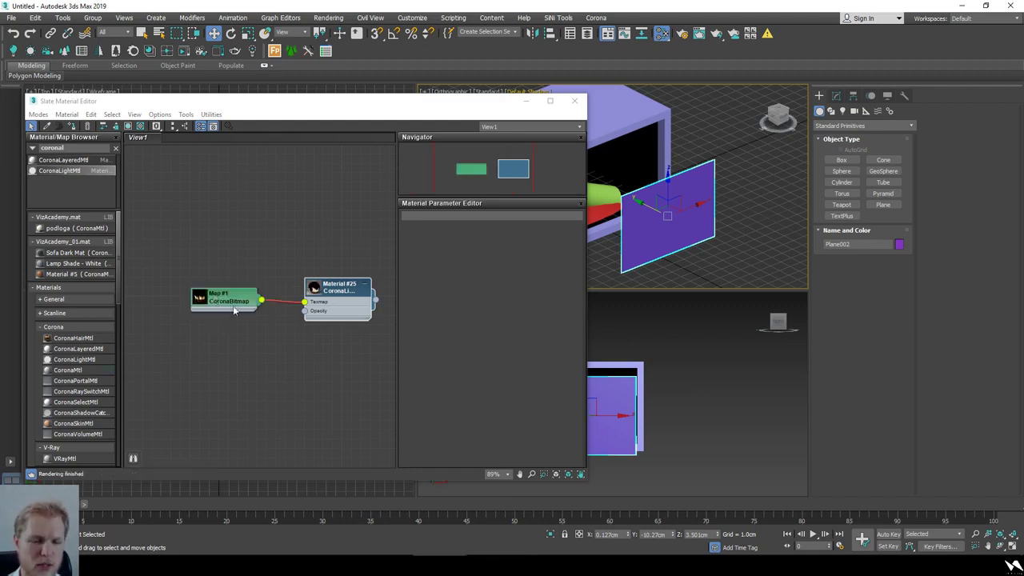
left_click(233, 315)
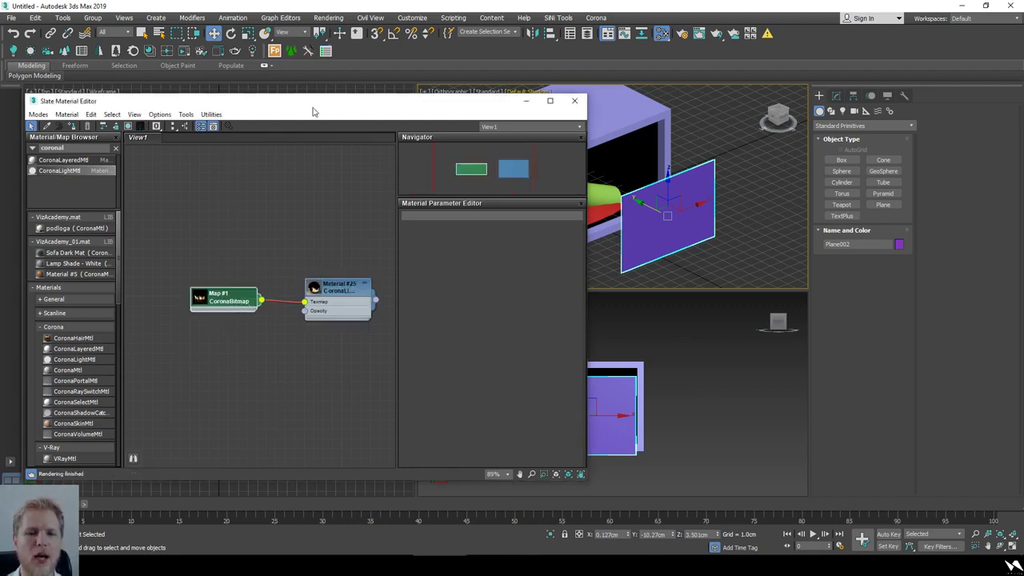
- Assign the Corona light material to the selected flame plane
left_click_drag(313, 112, 326, 111)
left_click(366, 259)
left_click(344, 304)
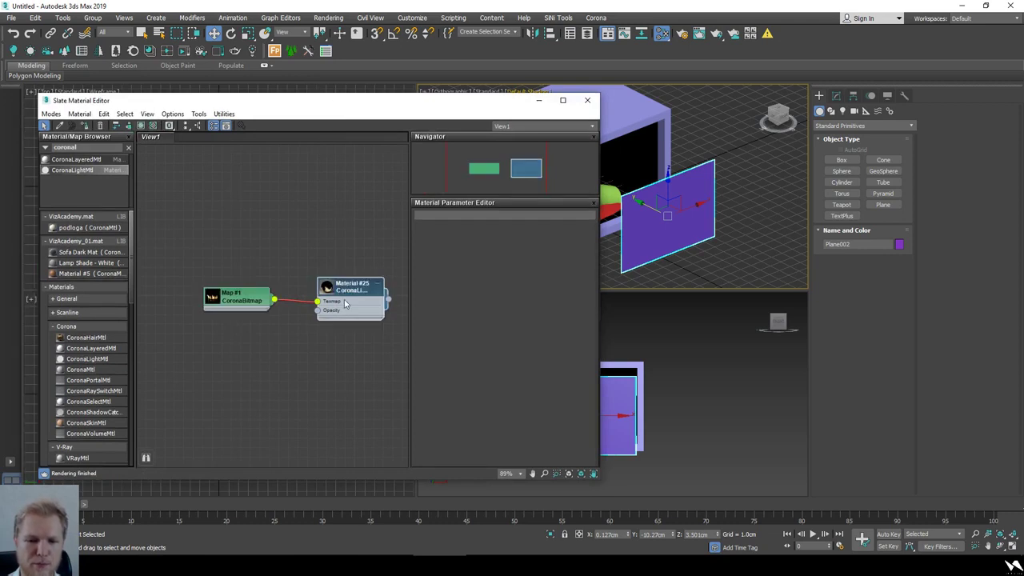
left_click(85, 125)
- Add a CoronaColorCorrect map to the graph below the fire bitmap
left_click_drag(260, 305, 240, 286)
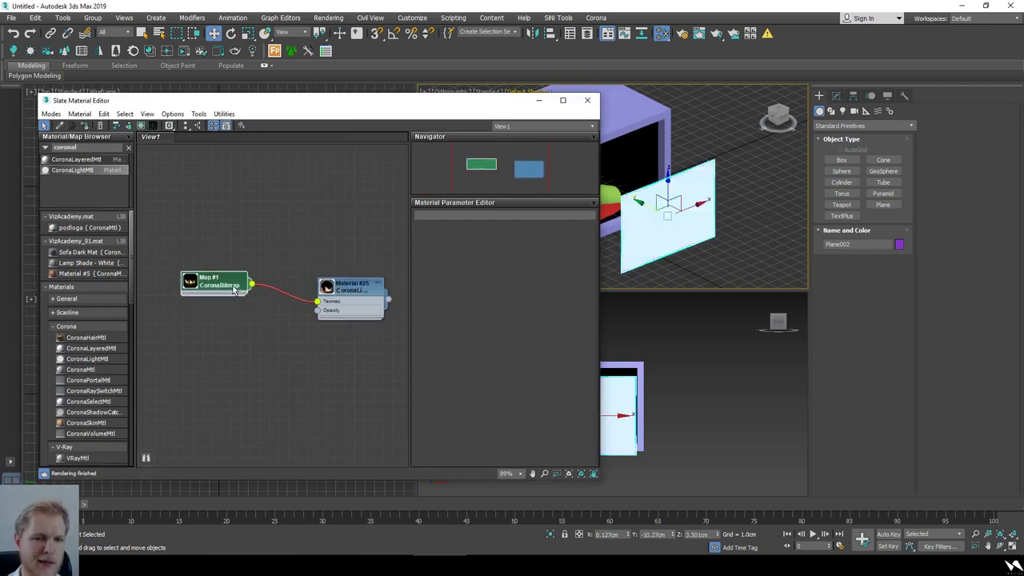
type("coronac")
left_click_drag(91, 171, 216, 293)
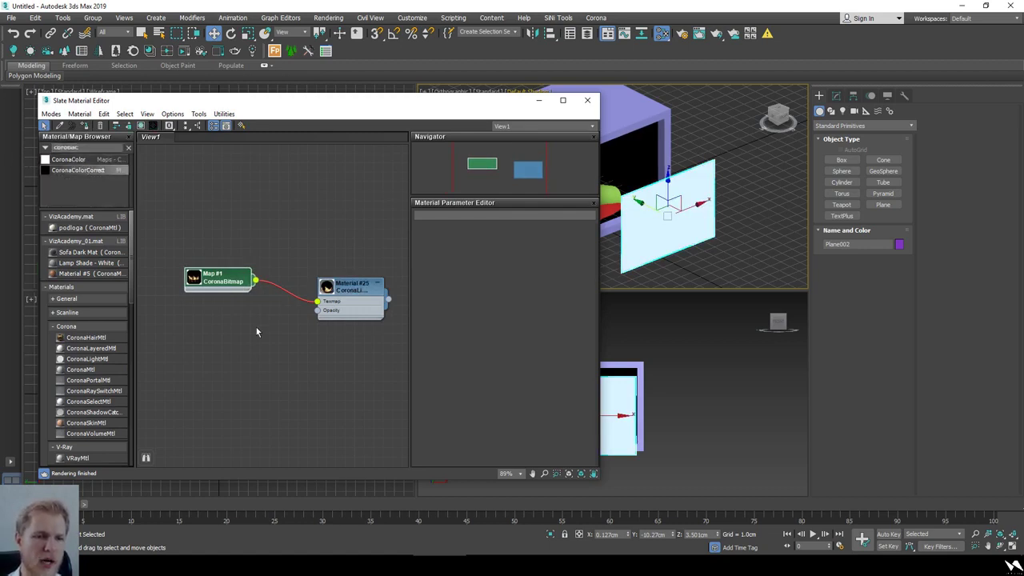
left_click_drag(260, 320, 259, 320)
scroll(259, 320, "up", 2)
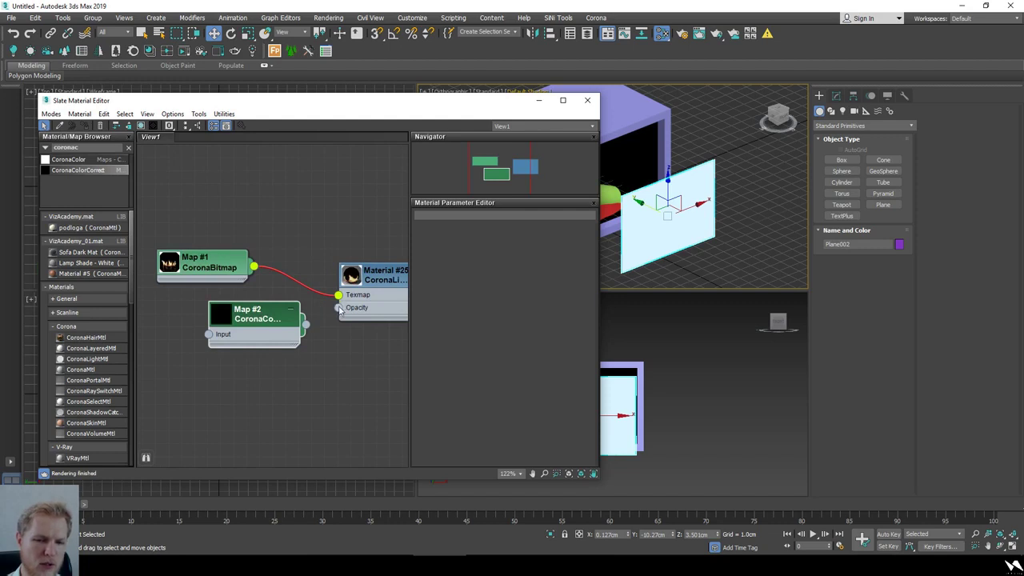
- Connect the fire bitmap to the color correct map's Input and its output to the light material's Opacity
left_click_drag(260, 268, 221, 337)
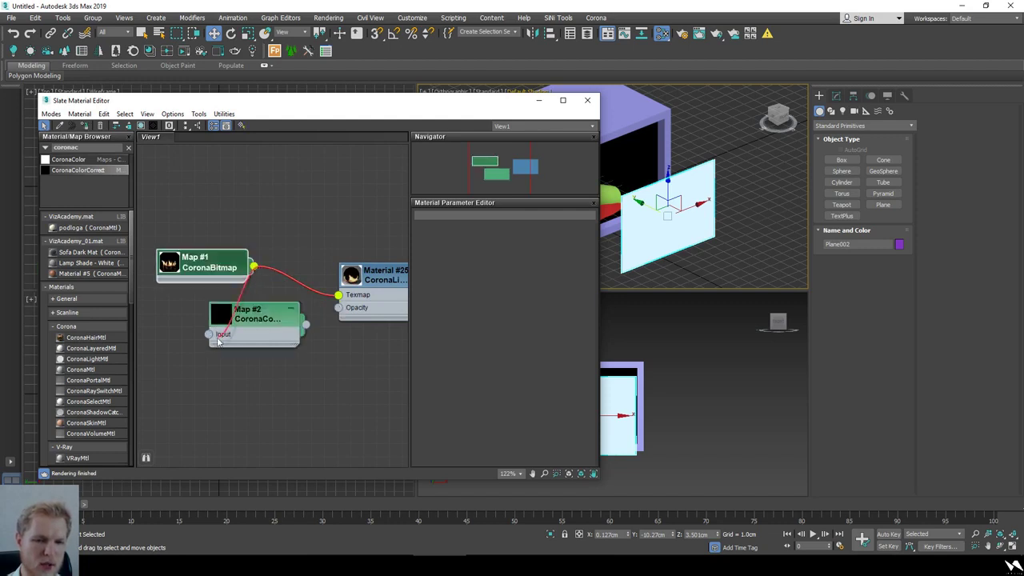
left_click_drag(306, 325, 338, 307)
left_click_drag(203, 256, 177, 243)
- Open a preview window for the light material and change its preview object type
right_click(374, 301)
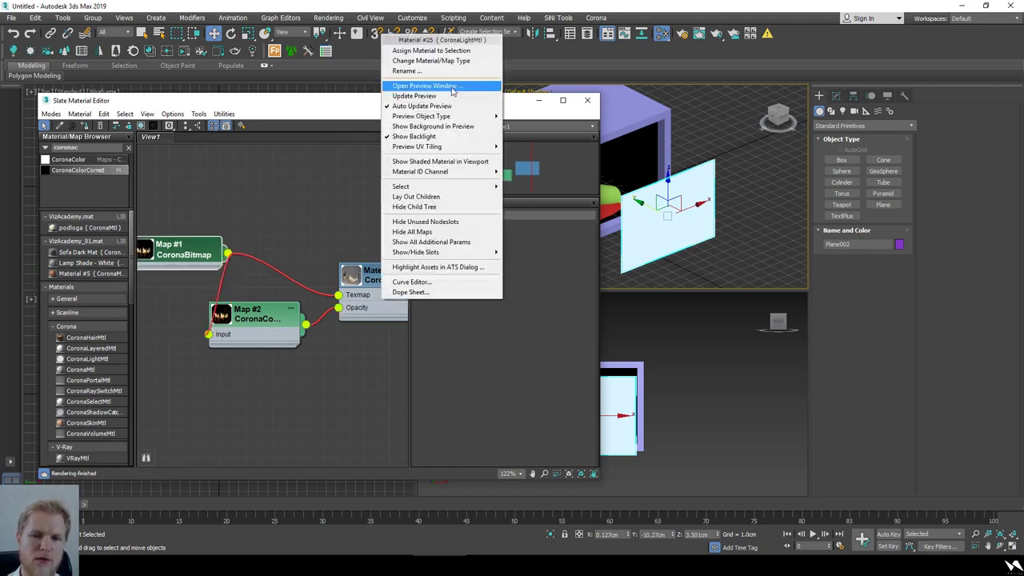
left_click(453, 87)
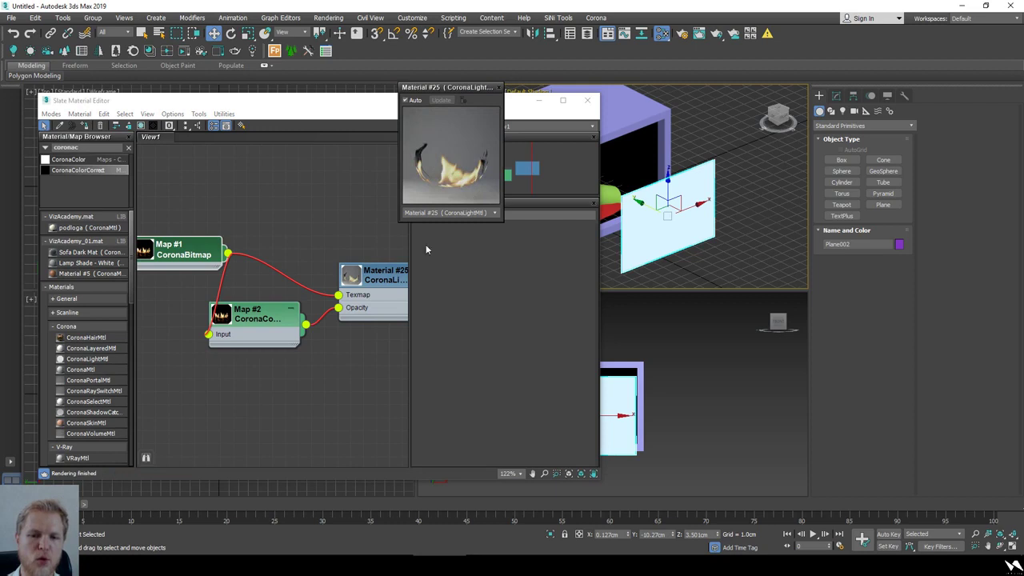
right_click(392, 275)
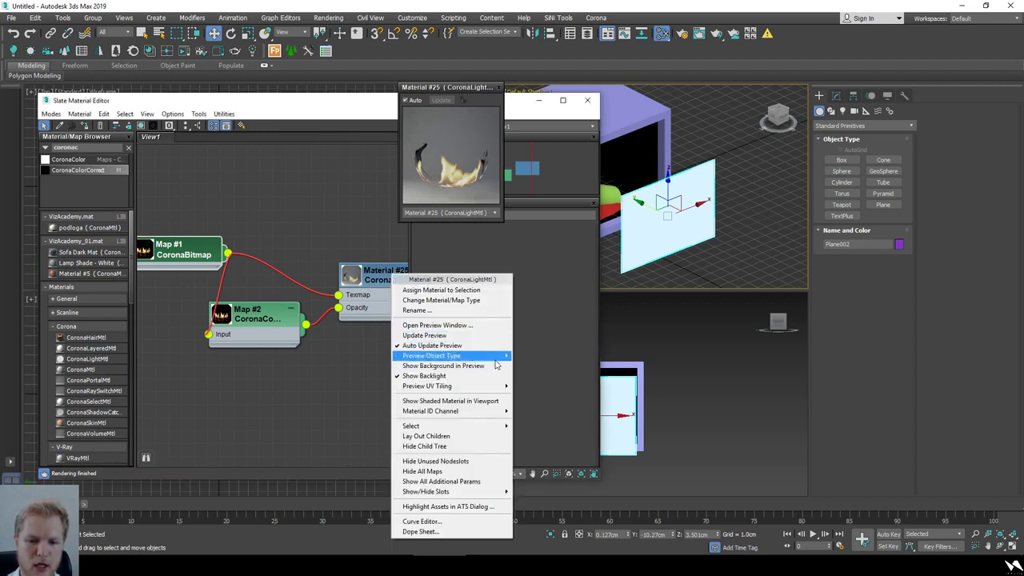
mouse_move(495, 359)
left_click(537, 380)
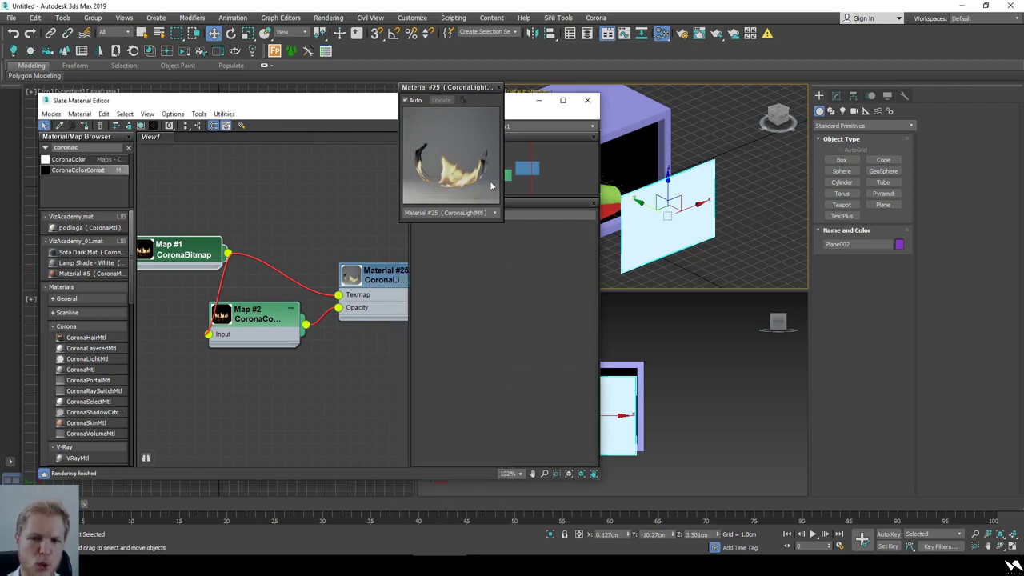
- Set the Corona light material's emission intensity to 5
double_click(374, 276)
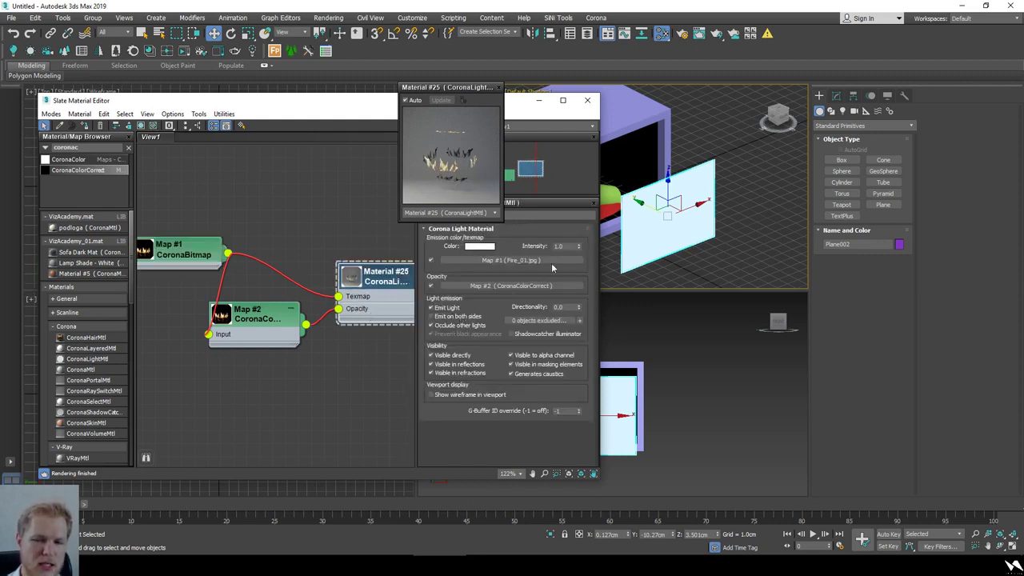
double_click(563, 246)
type("5")
key("Return")
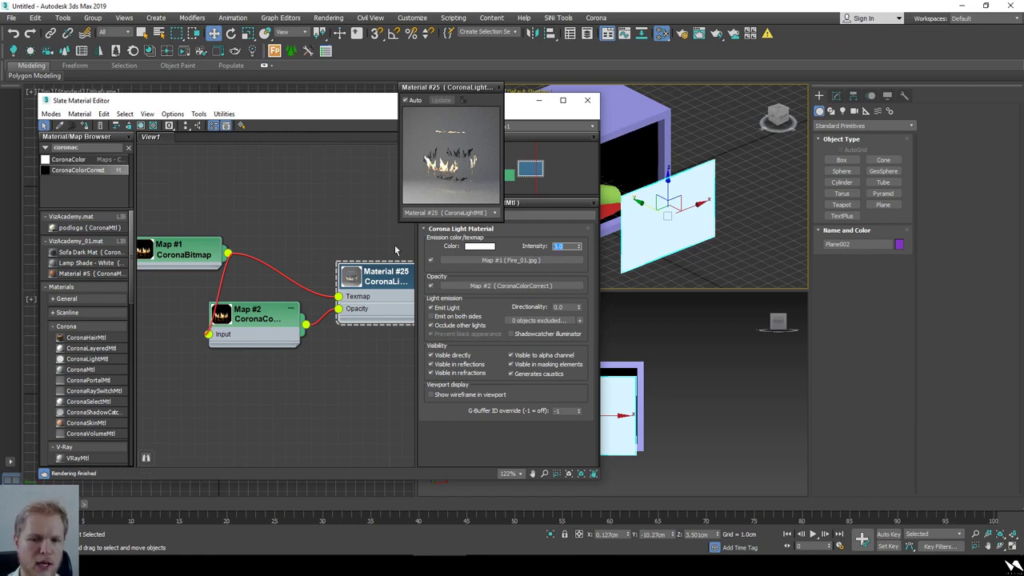
- Set the color correct map's Saturation to -1.0 and open a preview window for the map
left_click(277, 320)
double_click(278, 320)
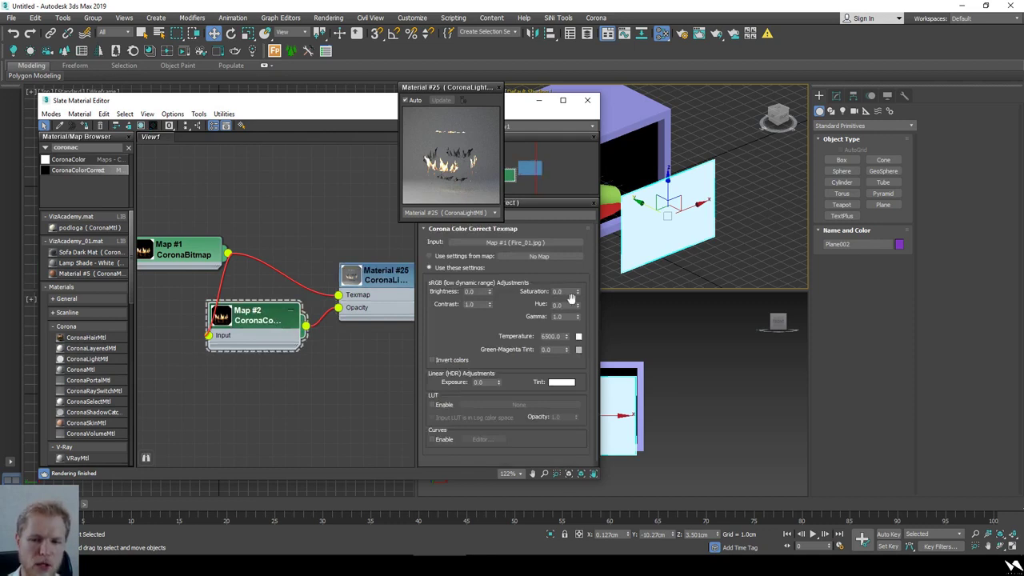
left_click_drag(579, 294, 579, 314)
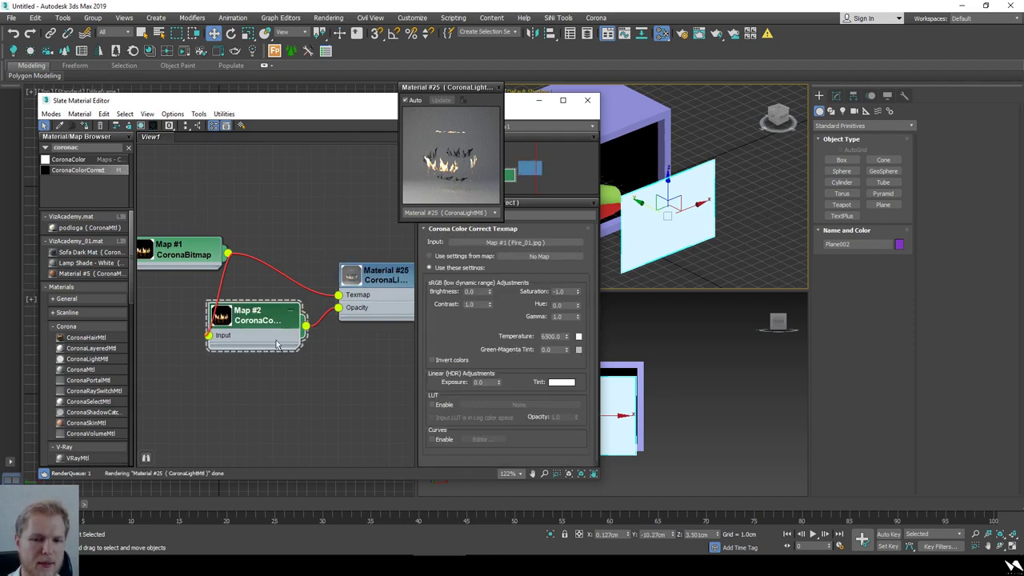
right_click(241, 332)
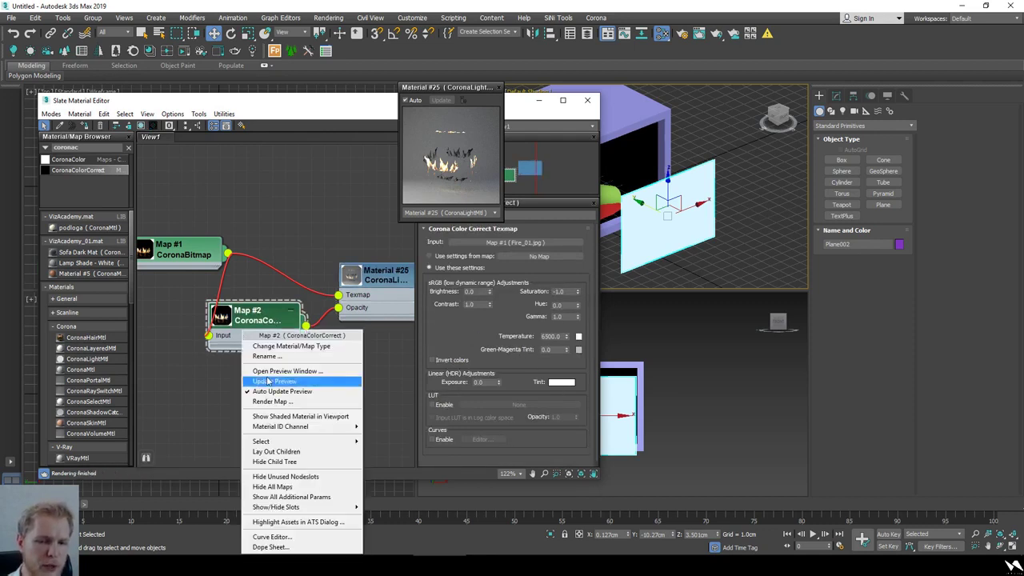
left_click(272, 372)
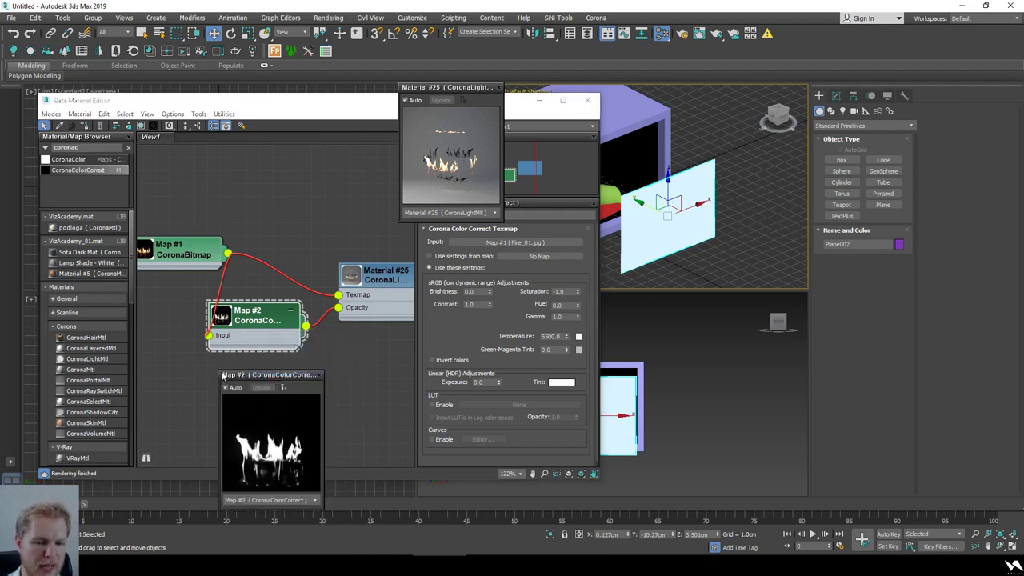
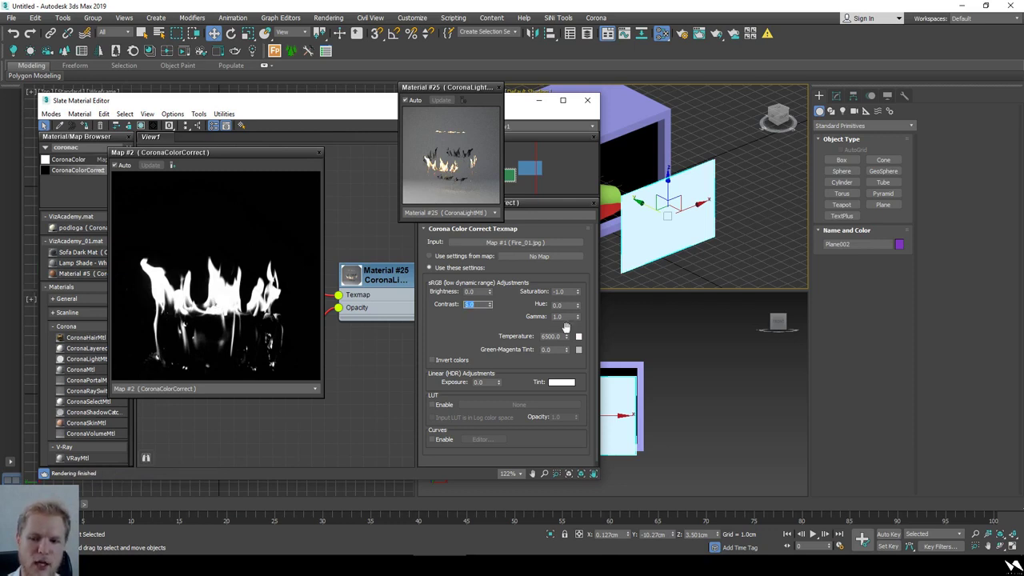
- Try raising the color correct map's Gamma to about 4.5, then restore the mask's original look
left_click_drag(579, 320, 579, 308)
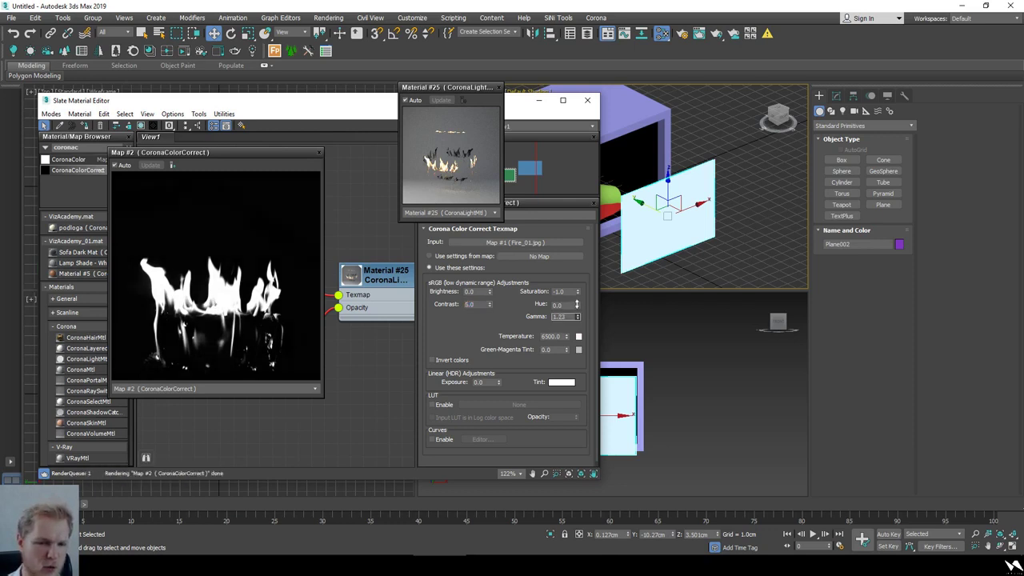
left_click_drag(576, 248, 579, 158)
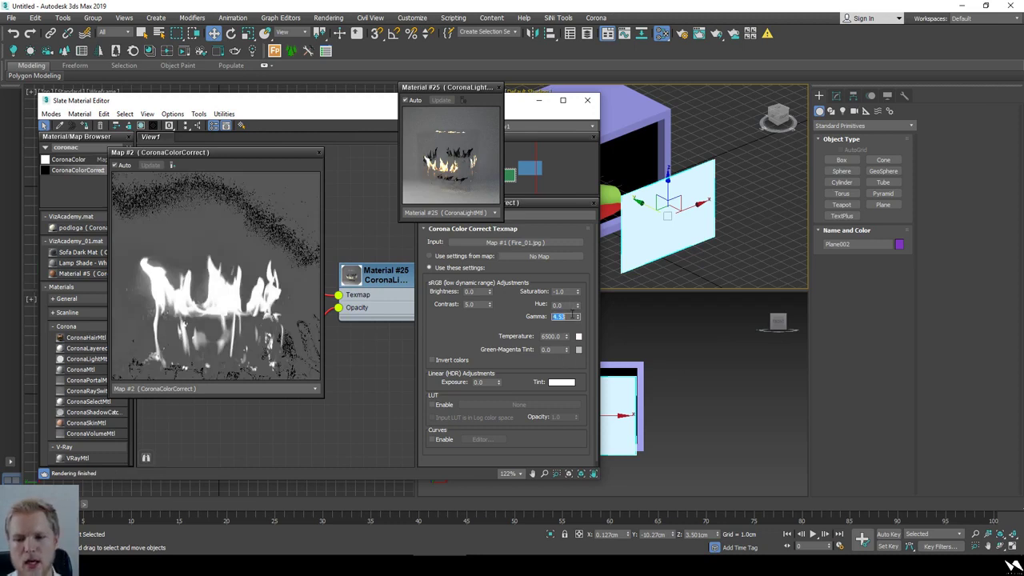
key("Return")
- Show the Corona light material's parameters and close the map and material preview windows
left_click(379, 305)
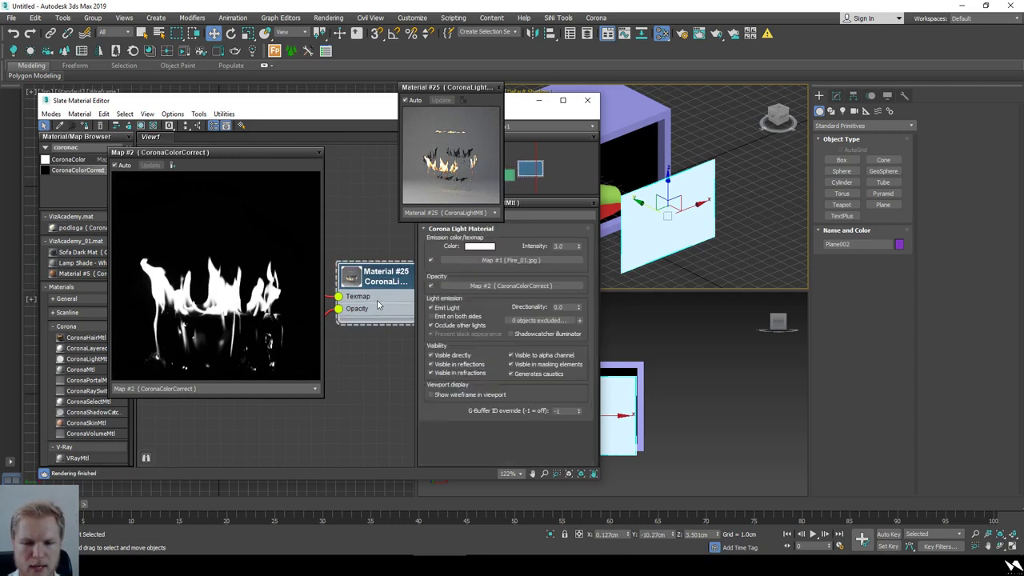
left_click(319, 152)
left_click(498, 89)
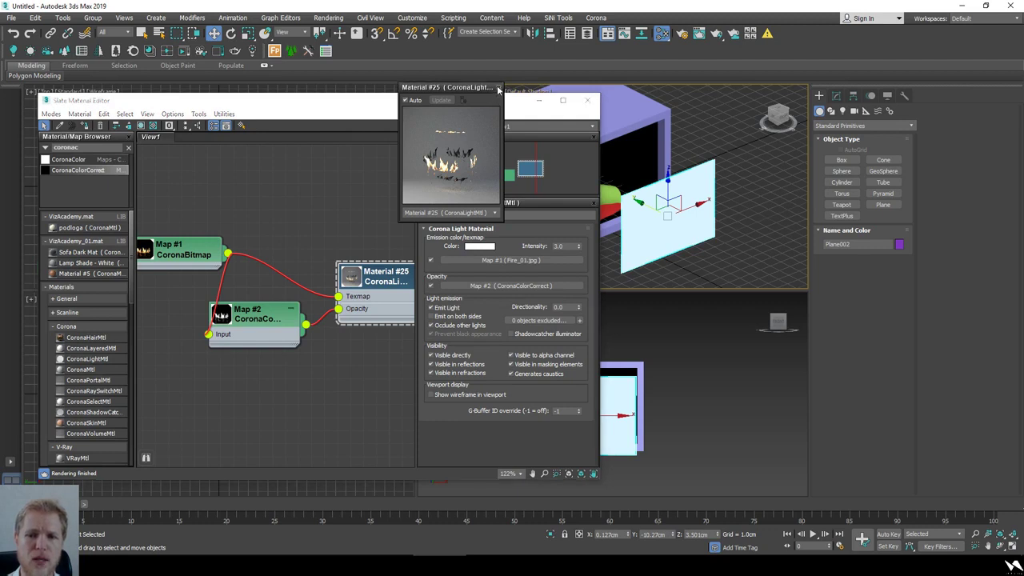
left_click(498, 90)
- Add a new CoronaMtl node below the light material and assign it to the fireplace box
scroll(238, 216, "down", 3)
scroll(95, 256, "down", 1)
scroll(103, 253, "up", 1)
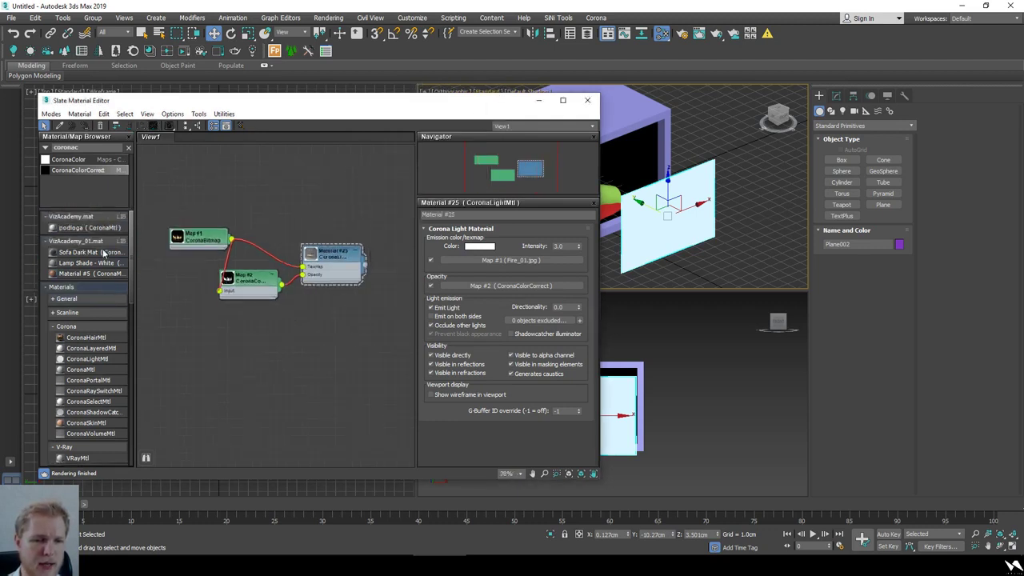
scroll(133, 264, "down", 2)
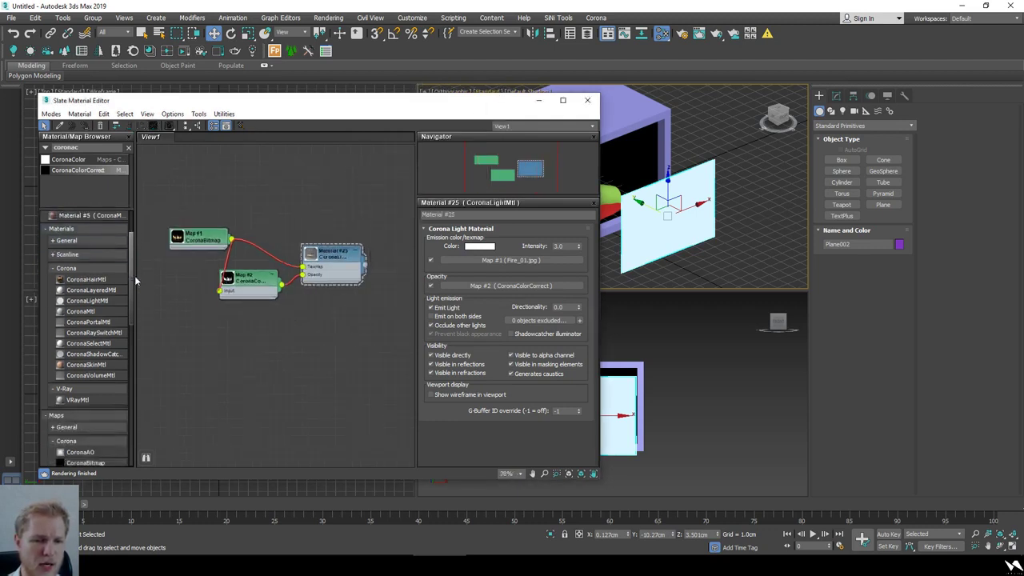
left_click(93, 312)
left_click_drag(328, 414, 346, 340)
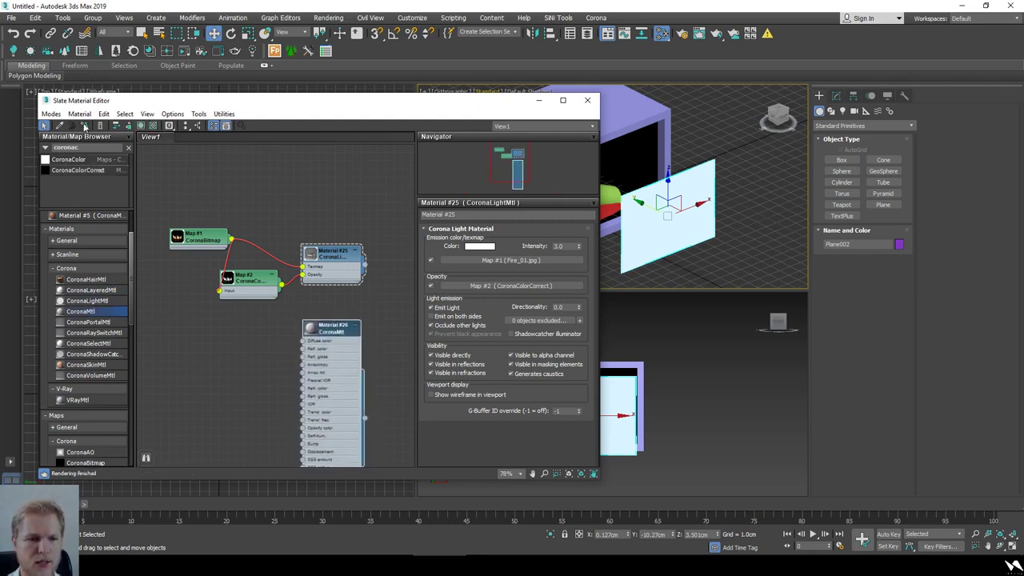
left_click(639, 128)
left_click(322, 372)
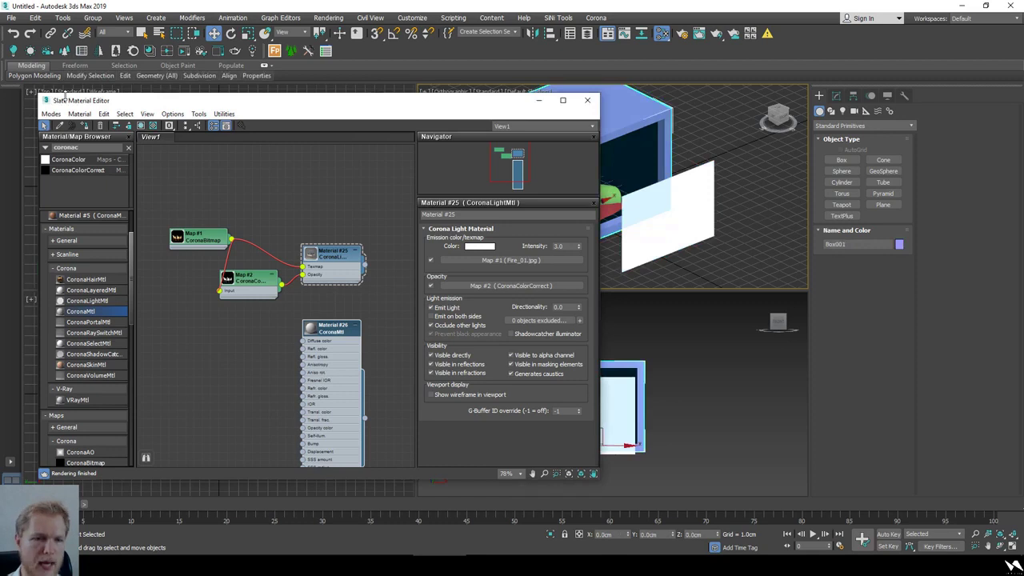
- Give the box material a near-black diffuse color, reflection level 1.0 and glossiness 0.6, and place its compacted node directly below the light material
double_click(309, 345)
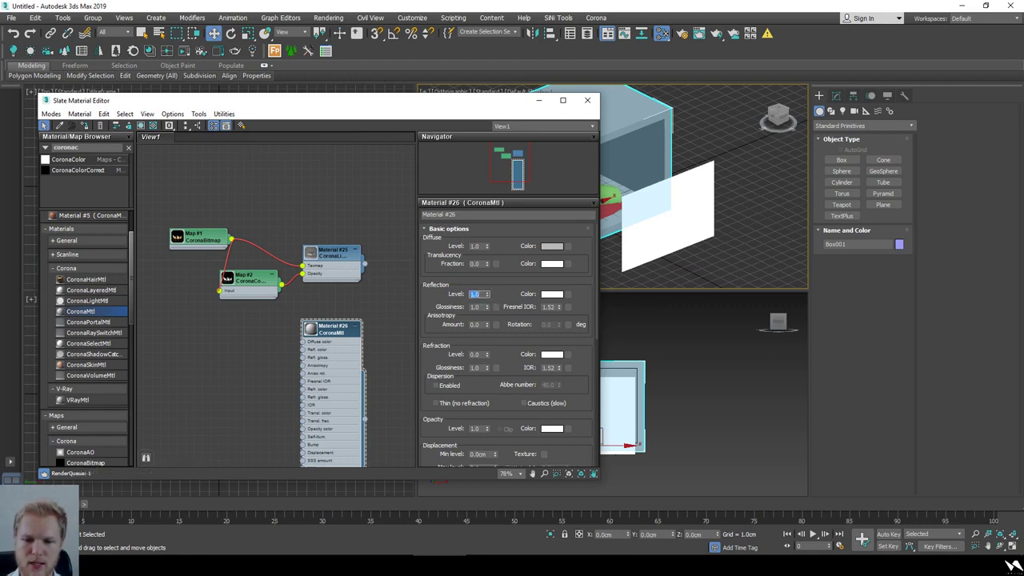
left_click_drag(486, 308, 487, 329)
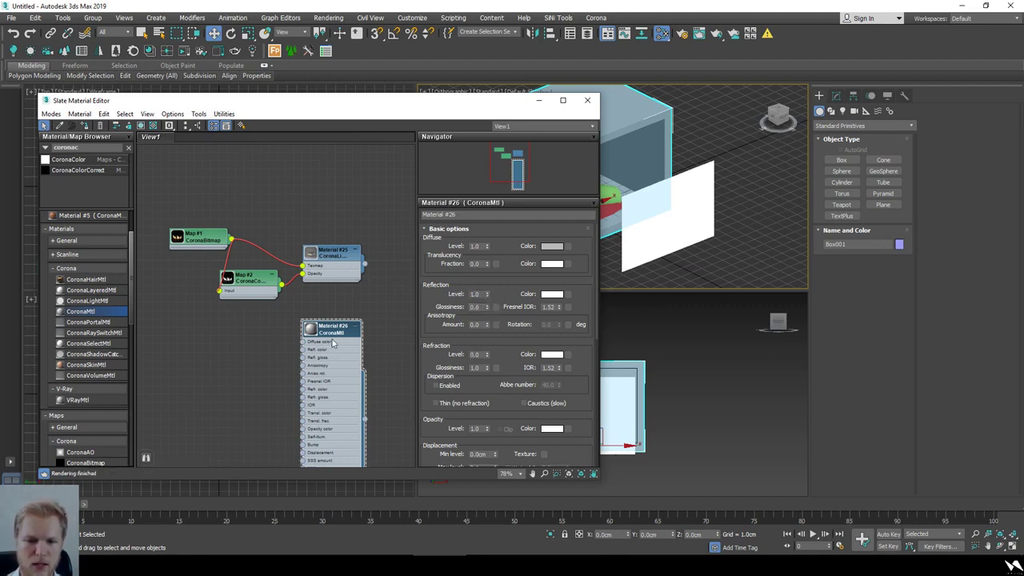
left_click(552, 246)
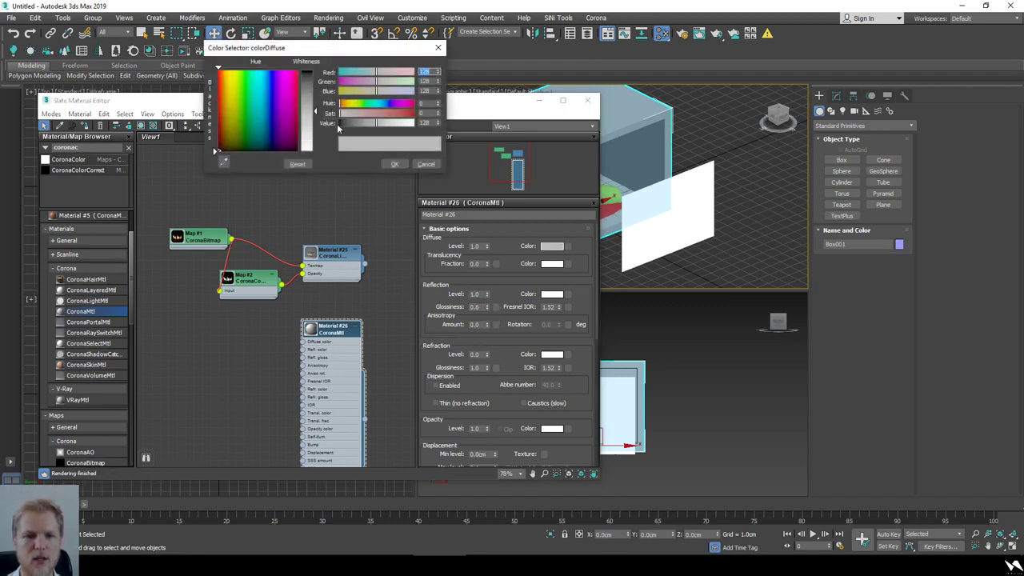
left_click(339, 124)
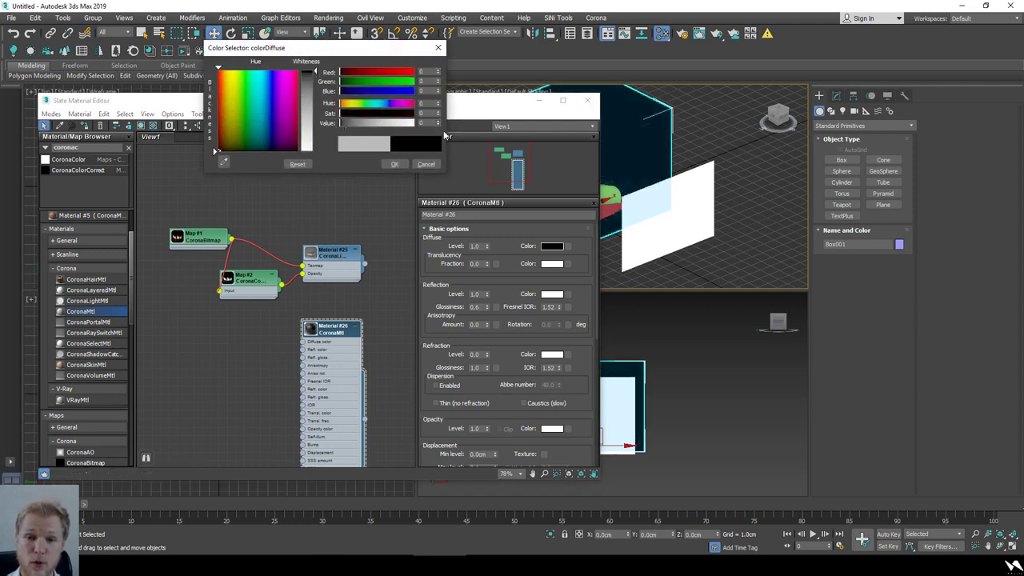
left_click(394, 164)
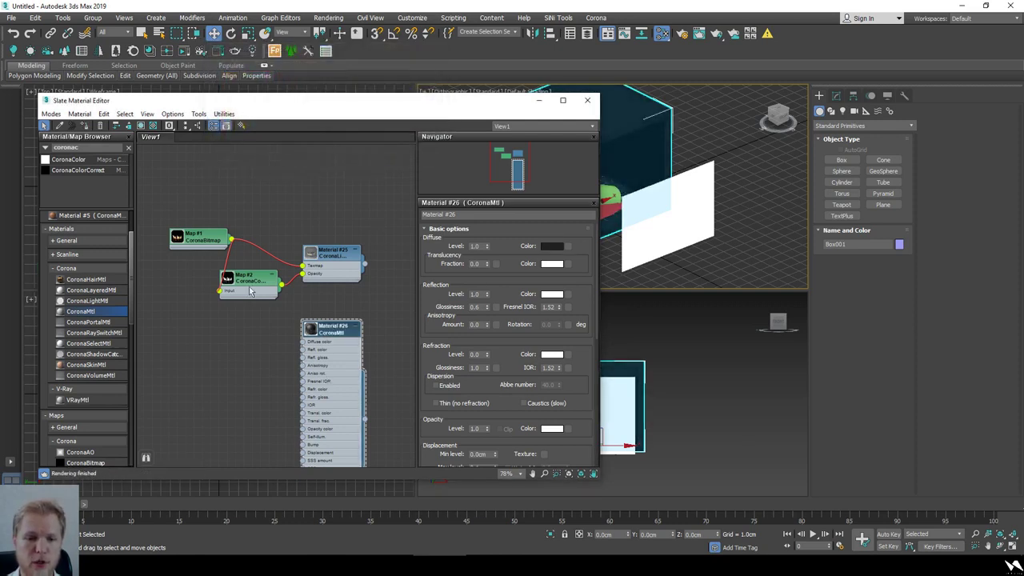
left_click(129, 125)
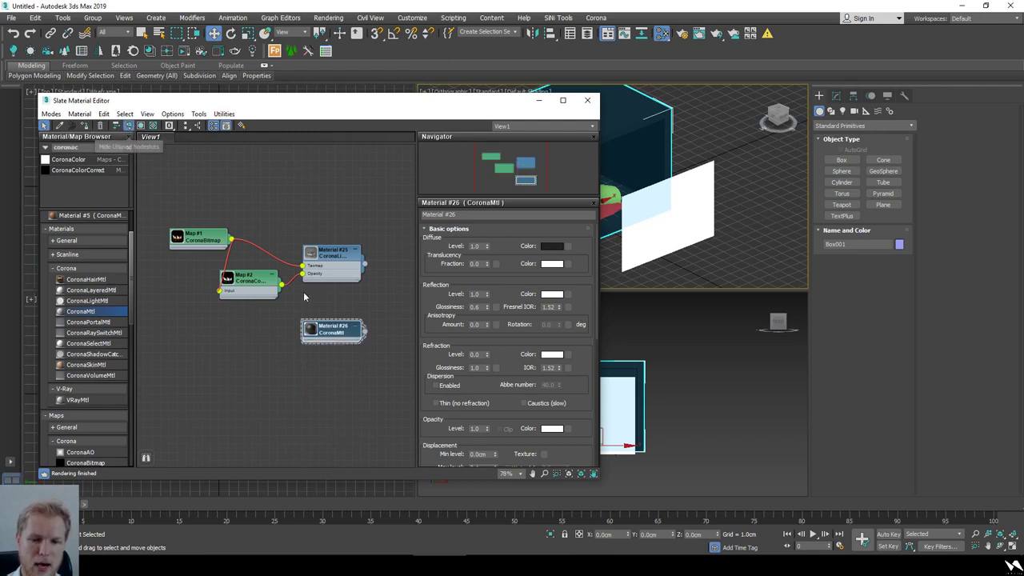
left_click_drag(320, 330, 320, 304)
- Select the floor plane and logs inside the fireplace and assign them another new CoronaMtl, placing its node below the box material
scroll(681, 201, "up", 5)
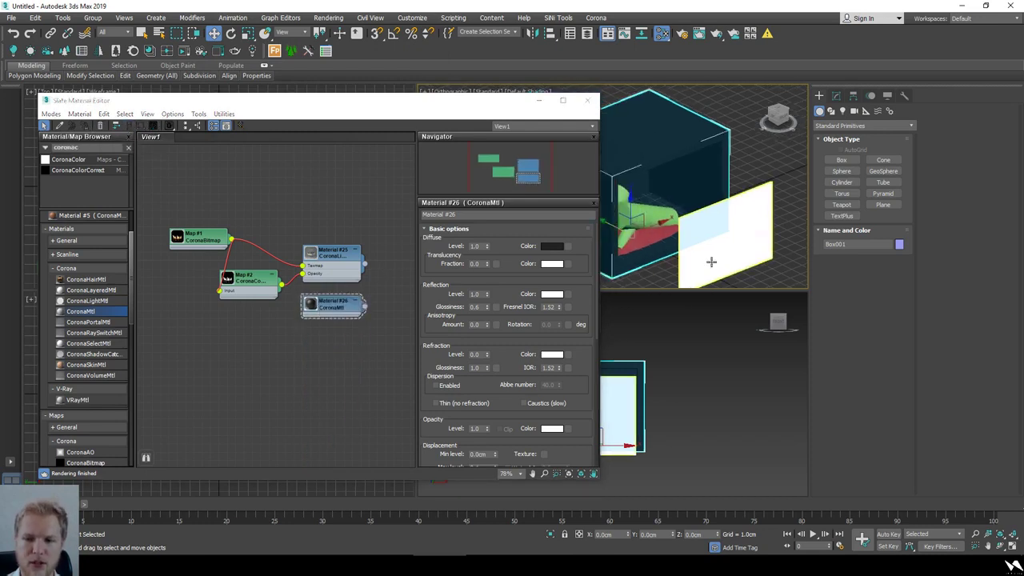
left_click(648, 236)
middle_click_drag(647, 235, 664, 229, "alt")
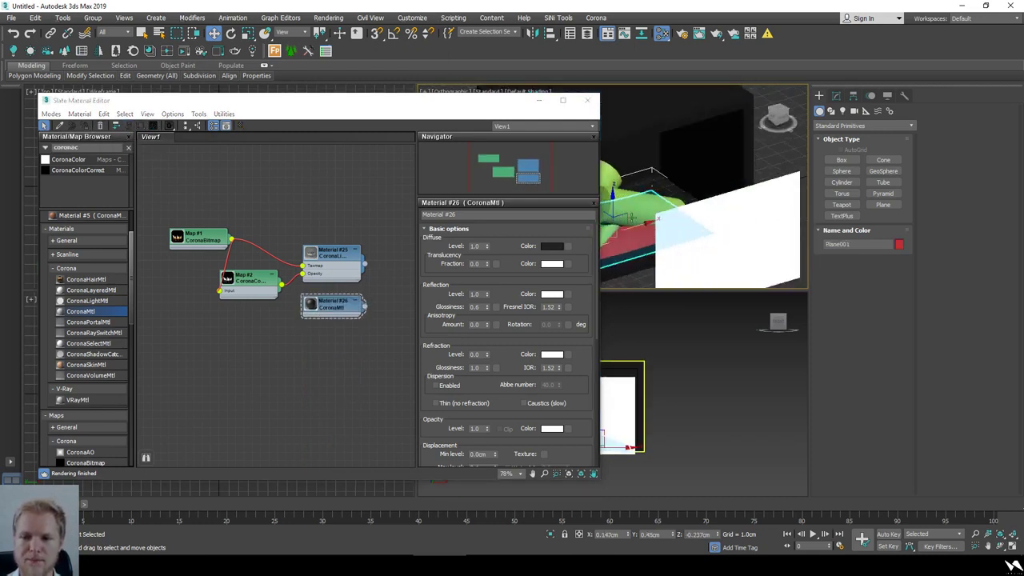
left_click(647, 207, "ctrl")
left_click(613, 220, "ctrl")
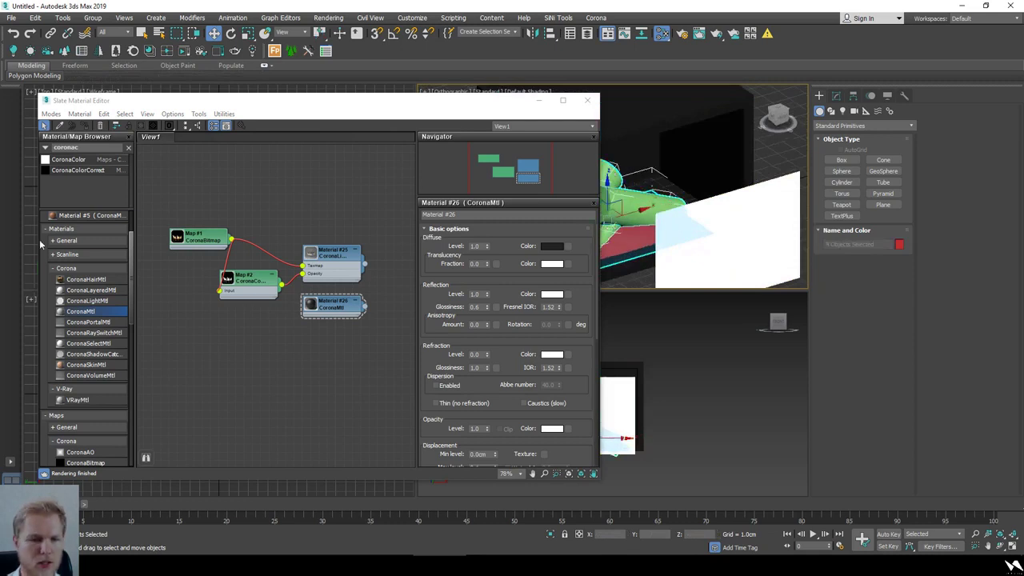
double_click(91, 313)
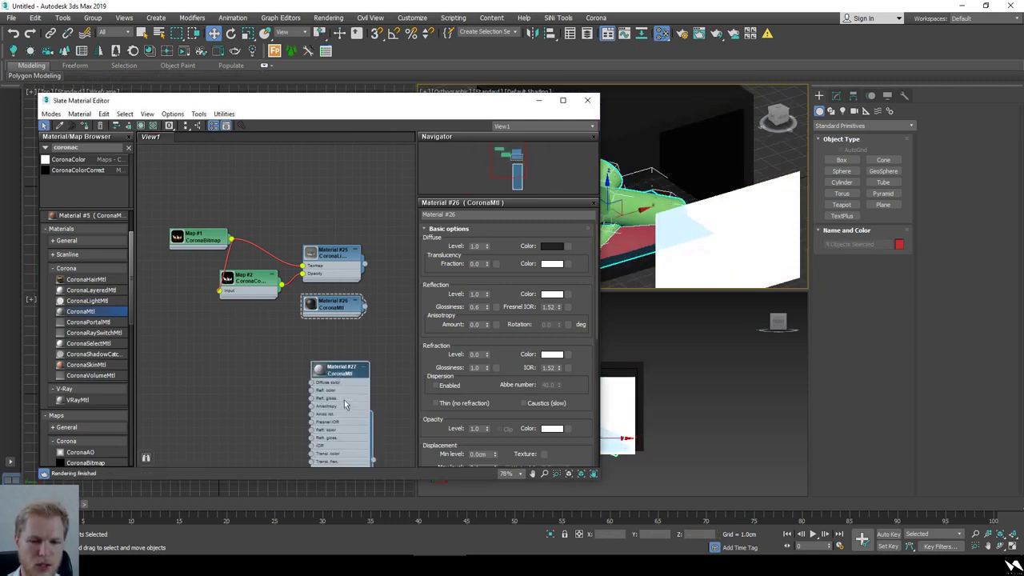
left_click_drag(344, 400, 329, 376)
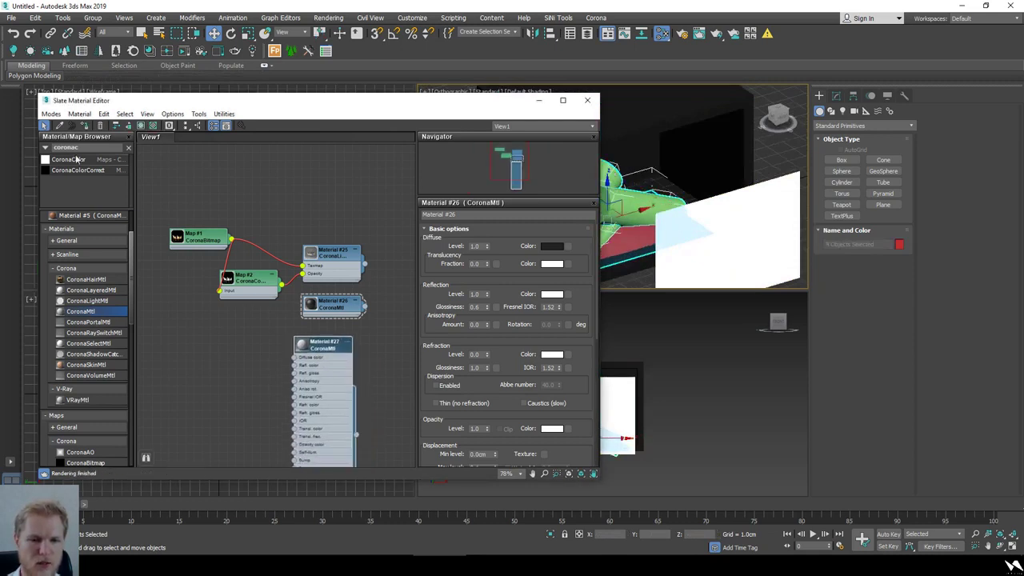
- Set the diffuse color of the logs' material to a darker gray with value 62
double_click(330, 383)
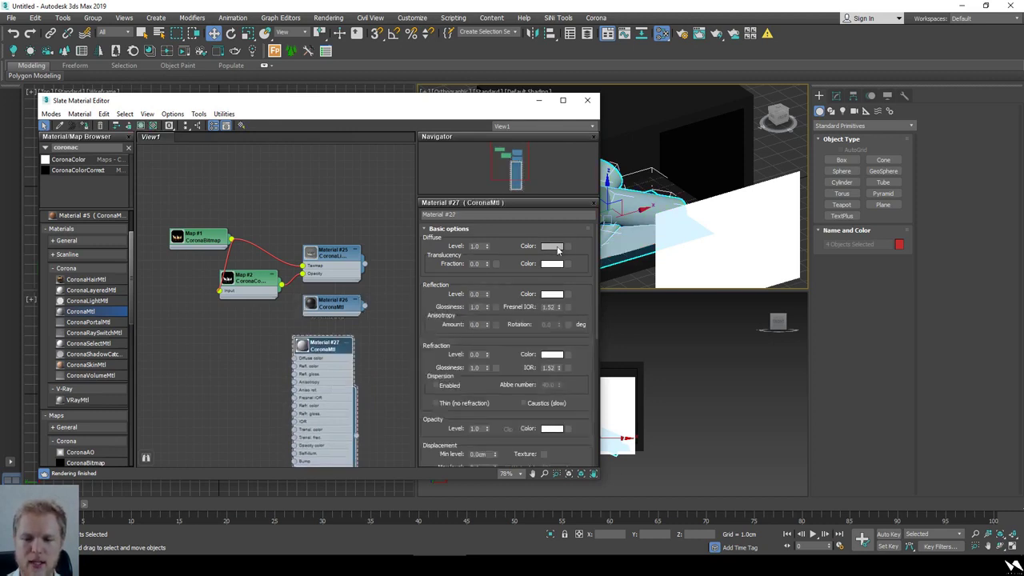
left_click(559, 251)
left_click_drag(377, 125, 357, 125)
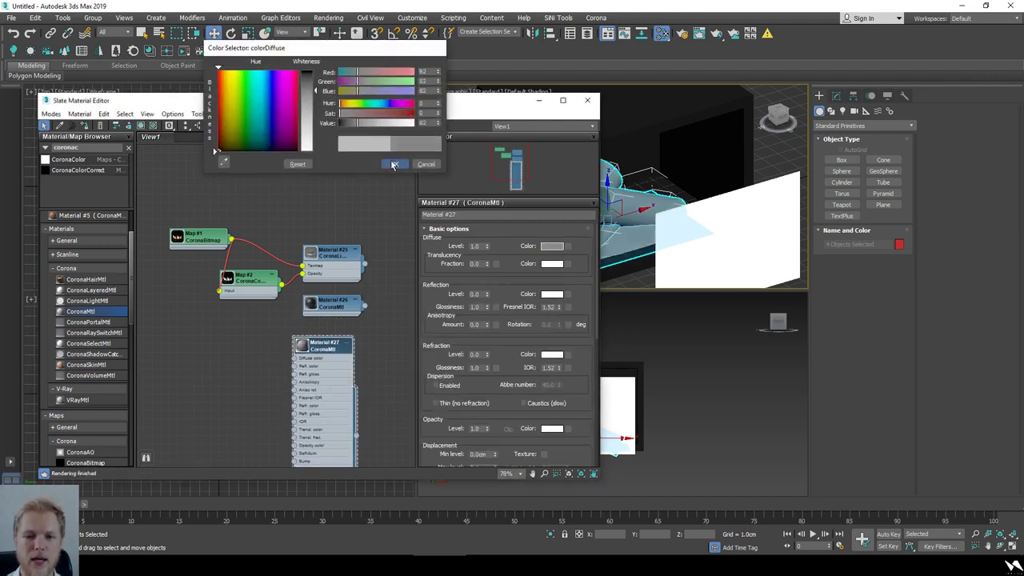
left_click(393, 163)
- Minimize the material editor, start a Corona interactive render of the orthographic view, and move the frame buffer clear of that view
left_click(674, 263)
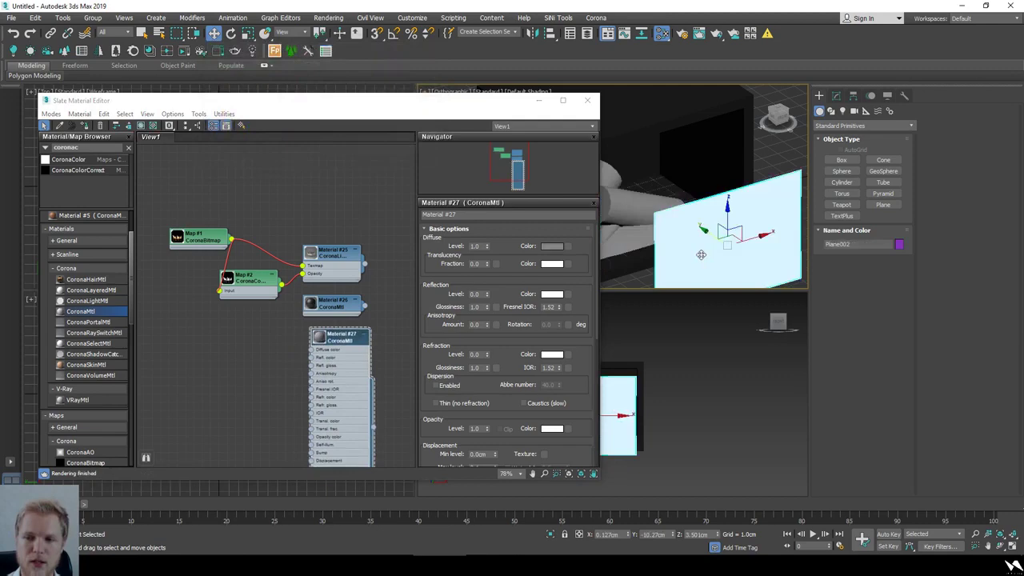
left_click(538, 101)
middle_click_drag(616, 230, 600, 193, "alt")
scroll(679, 226, "down", 4)
middle_click_drag(650, 239, 666, 235, "alt")
scroll(668, 237, "up", 2)
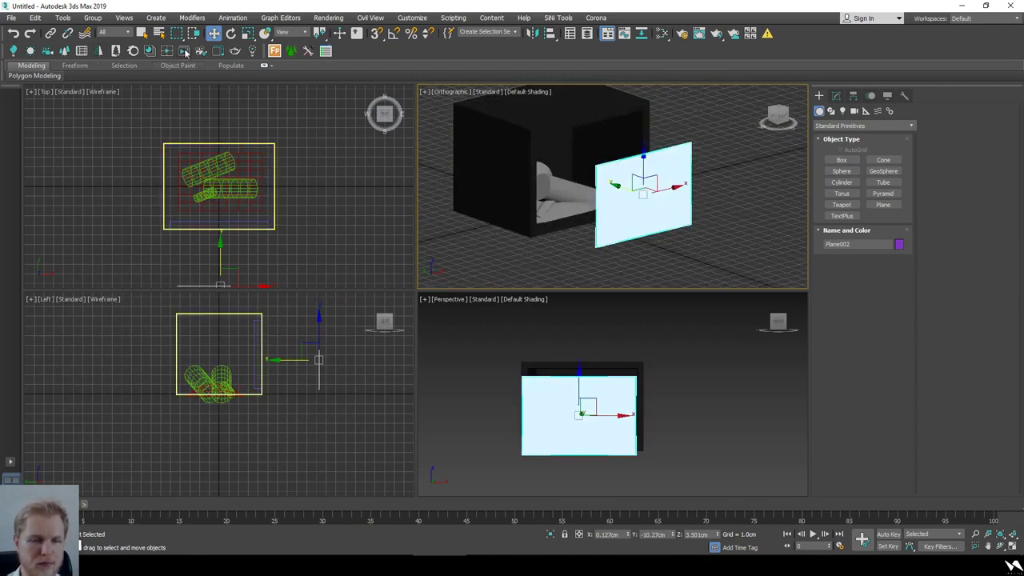
key("shift+q")
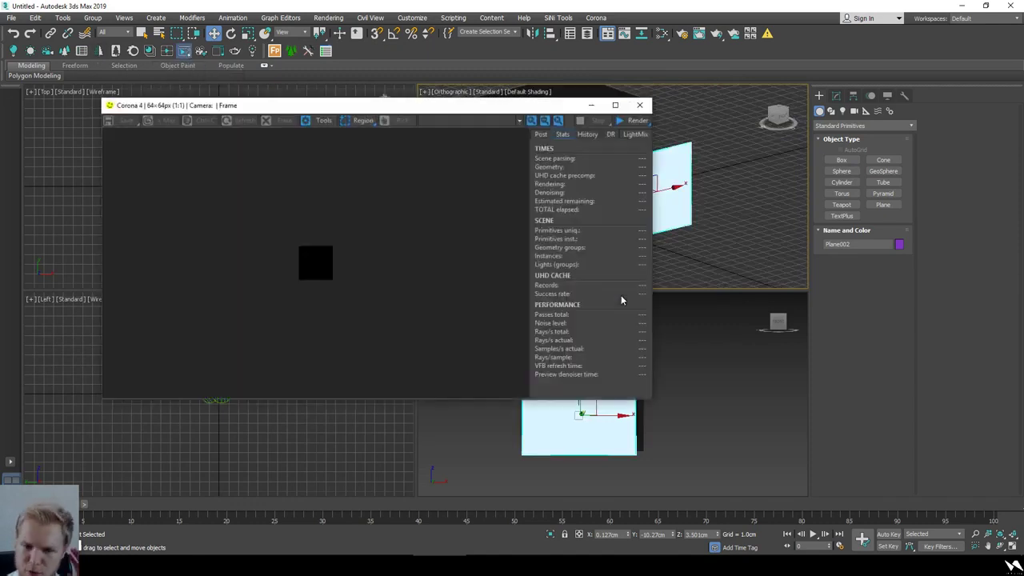
left_click_drag(354, 101, 272, 98)
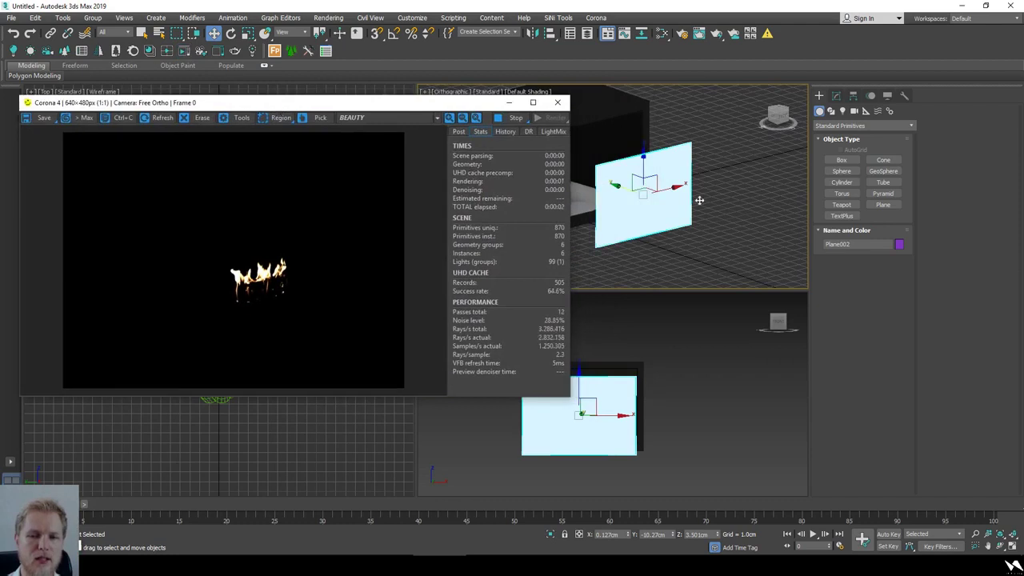
- Open Render Setup and enable Bloom and Glare in the frame buffer's post-processing settings
left_click(683, 38)
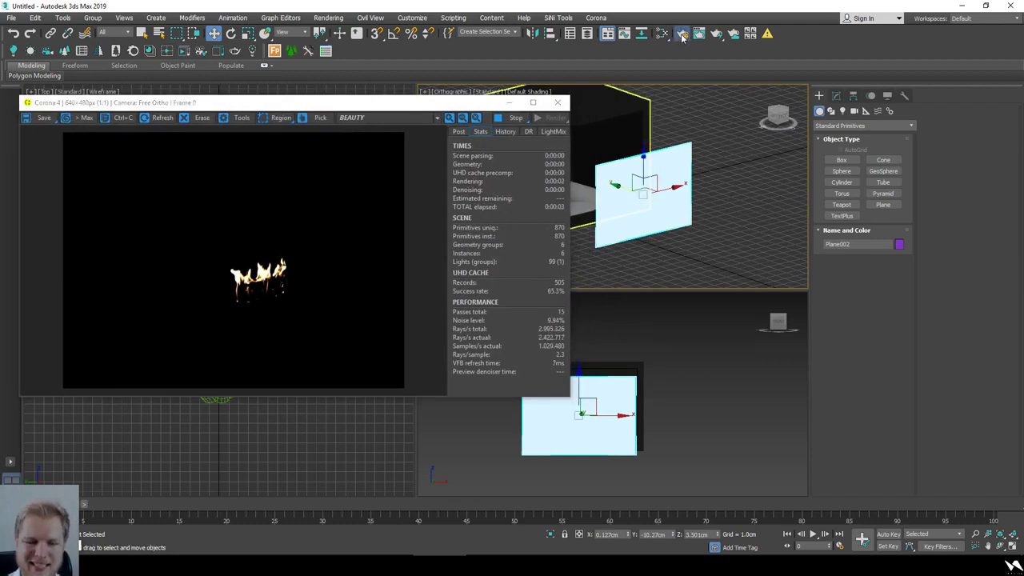
left_click(682, 36)
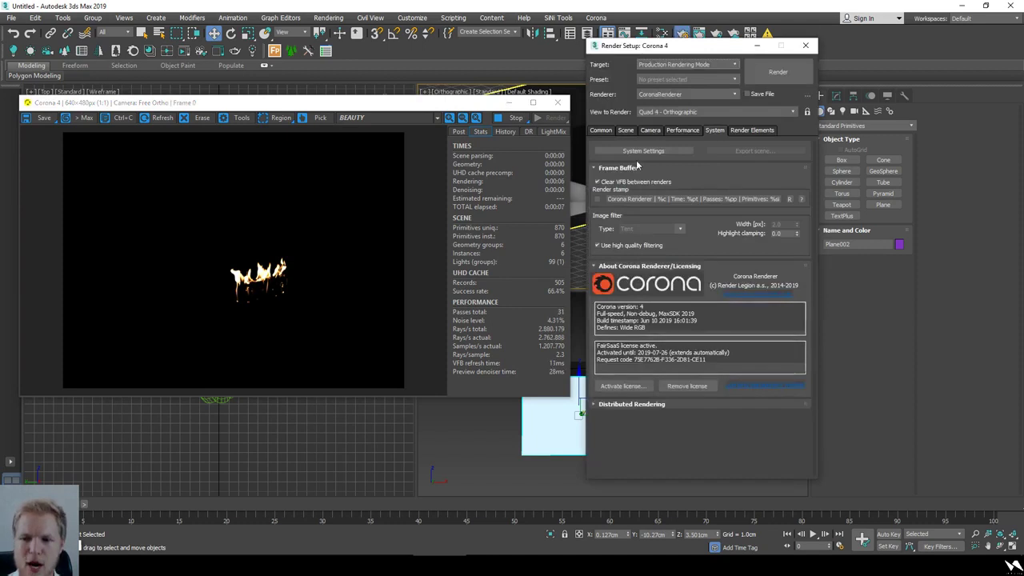
left_click(458, 131)
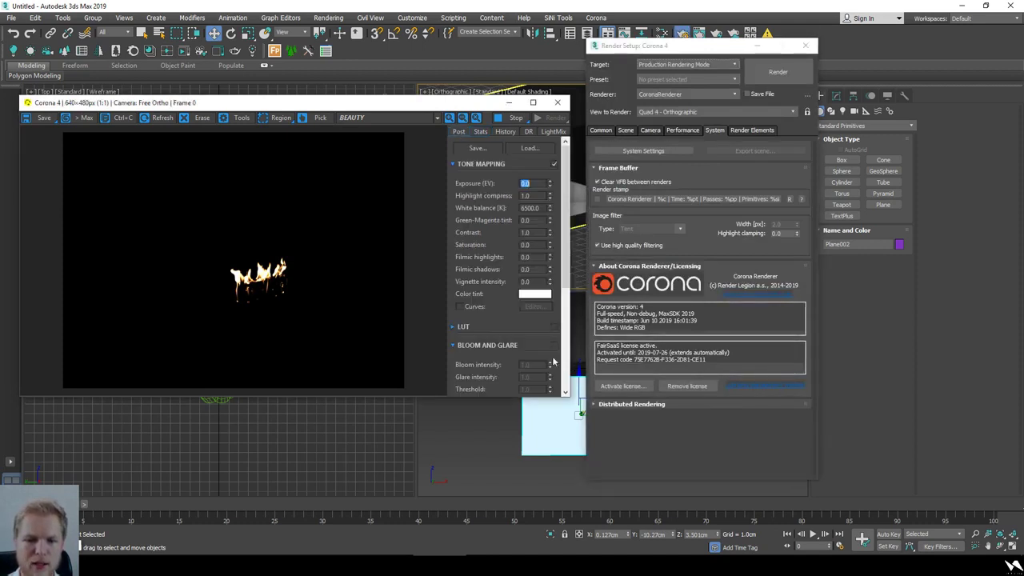
scroll(569, 294, "down", 5)
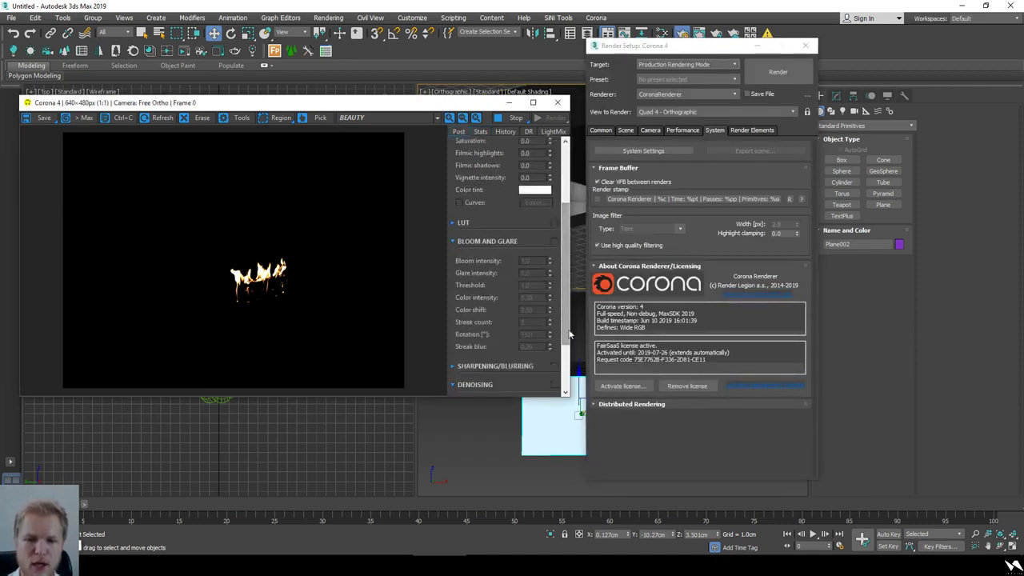
left_click(554, 241)
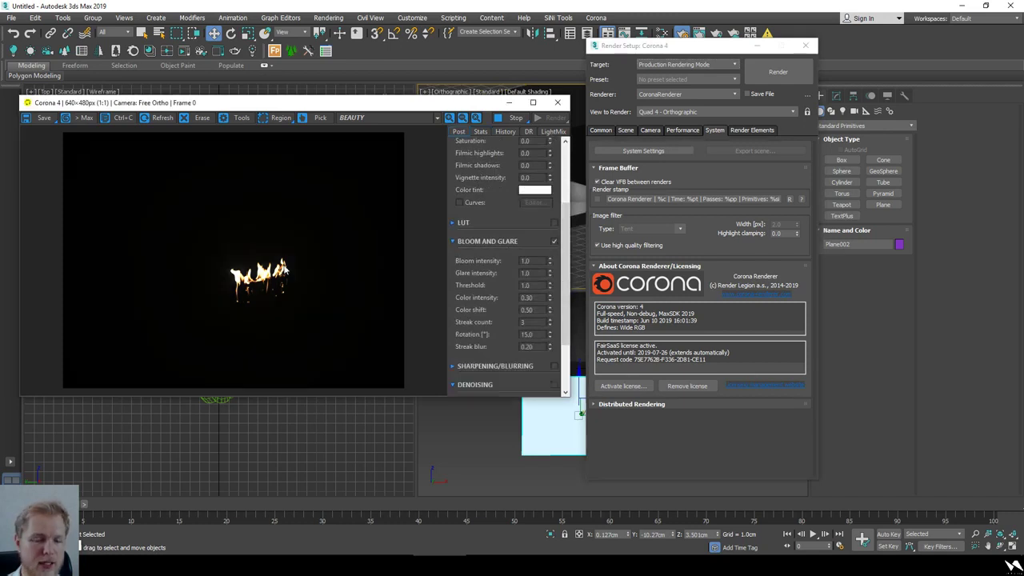
- Examine the rendered flames up close for the bloom and glare effect and check the LightMix options
scroll(268, 276, "up", 3)
scroll(260, 280, "down", 1)
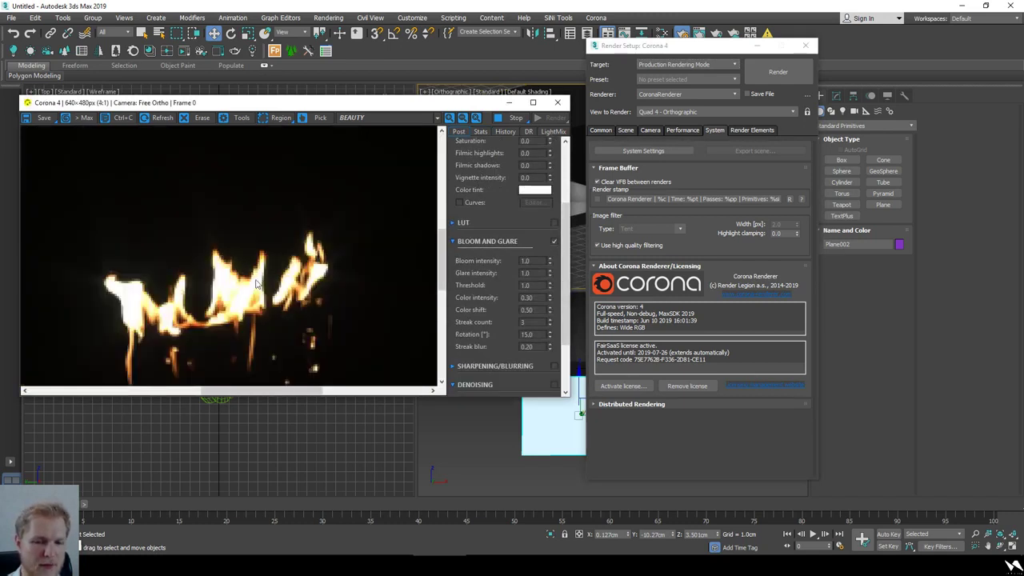
left_click_drag(256, 281, 280, 266)
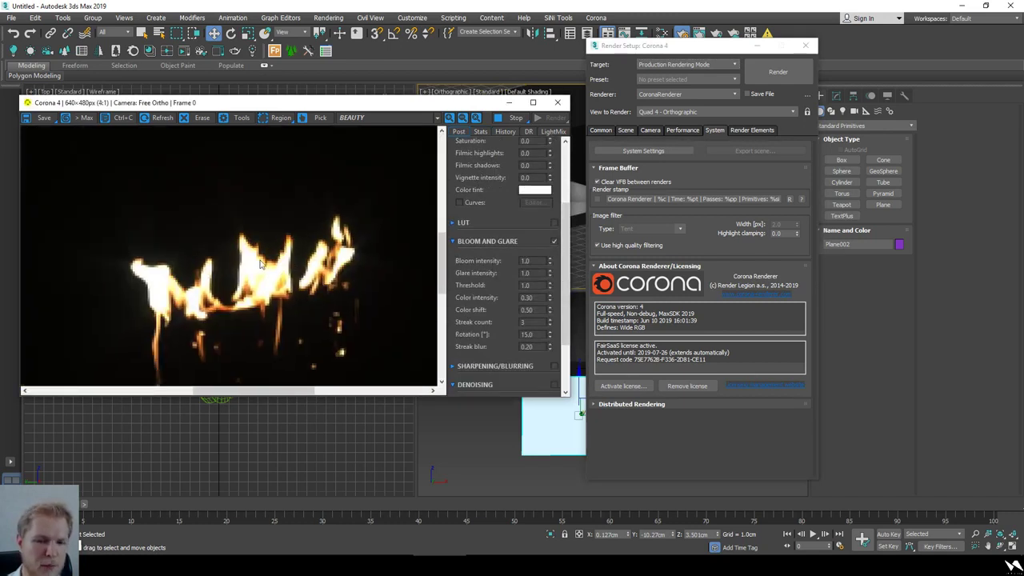
scroll(260, 264, "down", 2)
scroll(270, 284, "up", 3)
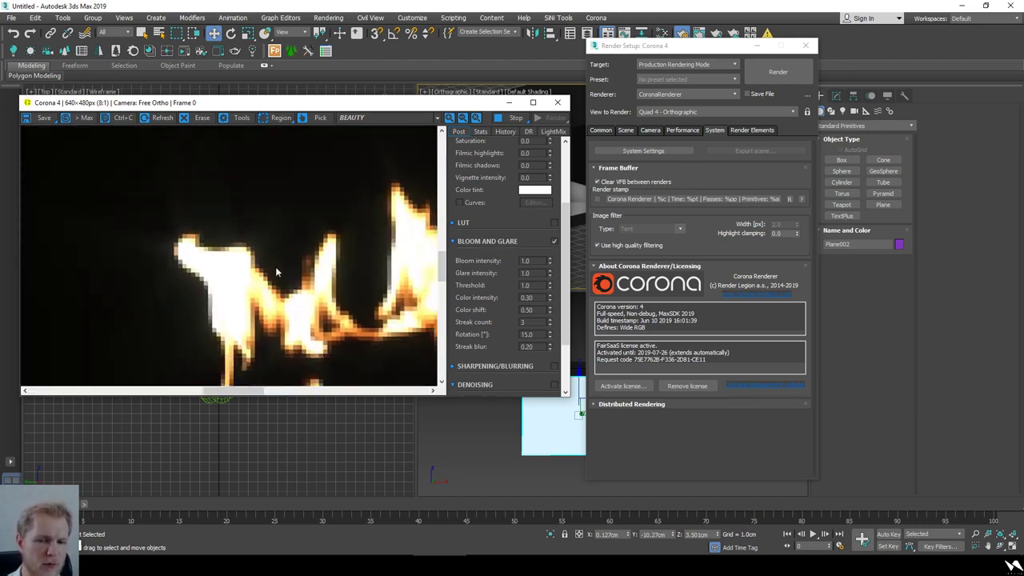
scroll(276, 272, "down", 3)
left_click(554, 133)
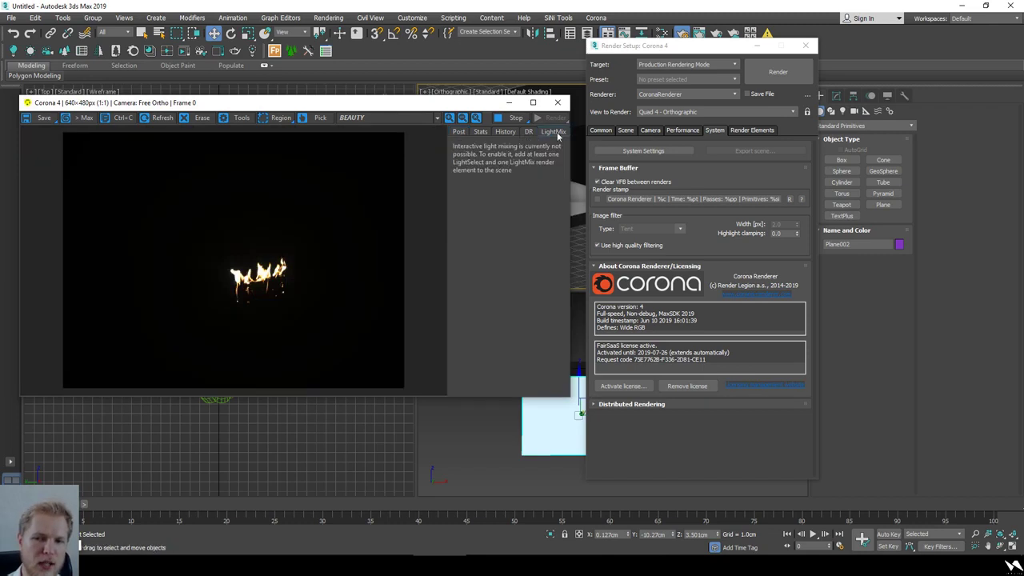
left_click(461, 132)
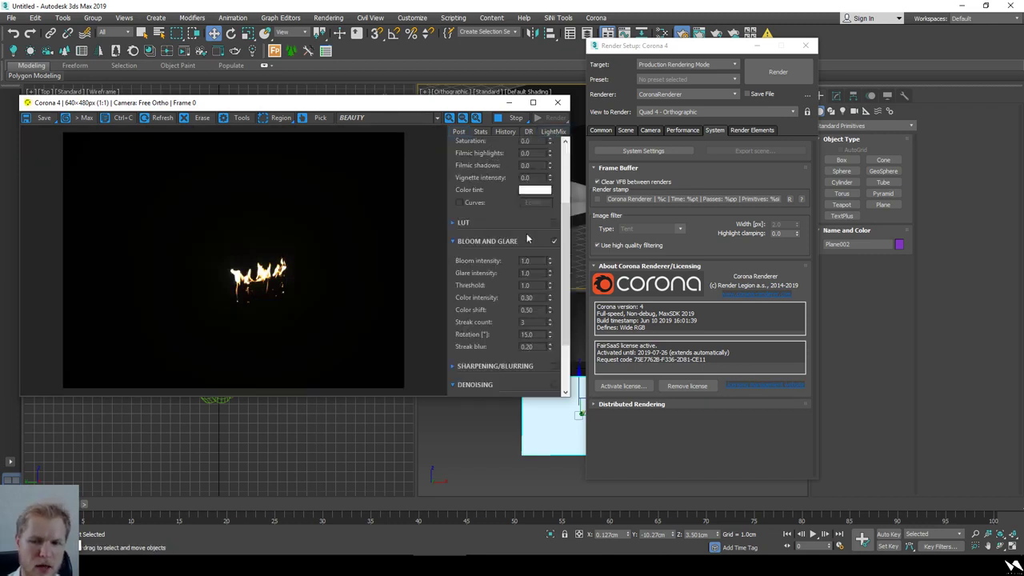
- Check the settings of the flames' Corona light material, then inspect the rendered flames up close in the frame buffer
left_click(662, 33)
left_click(316, 266)
left_click(326, 276)
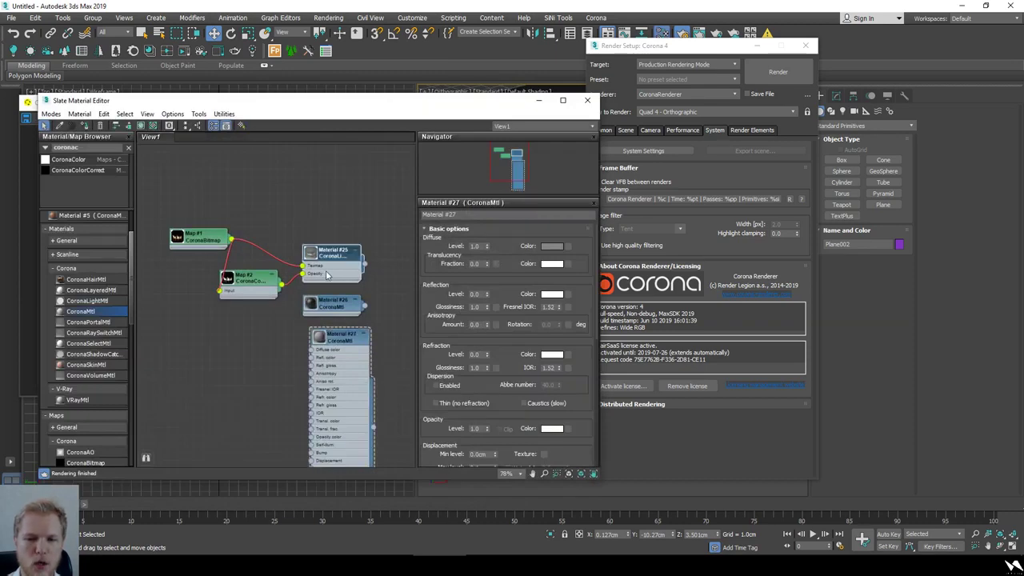
left_click_drag(403, 104, 438, 118)
double_click(381, 282)
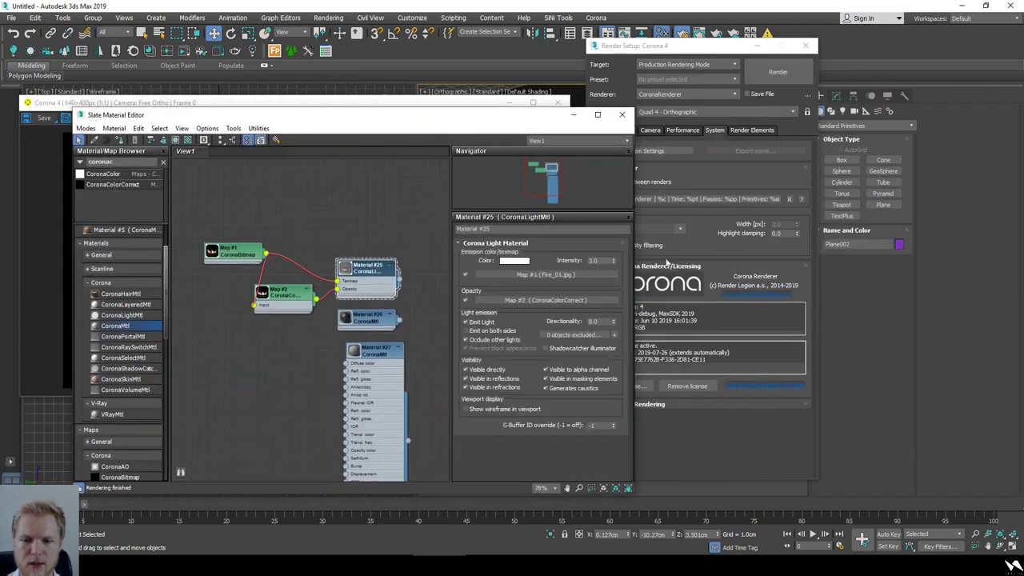
left_click(573, 114)
scroll(222, 282, "up", 3)
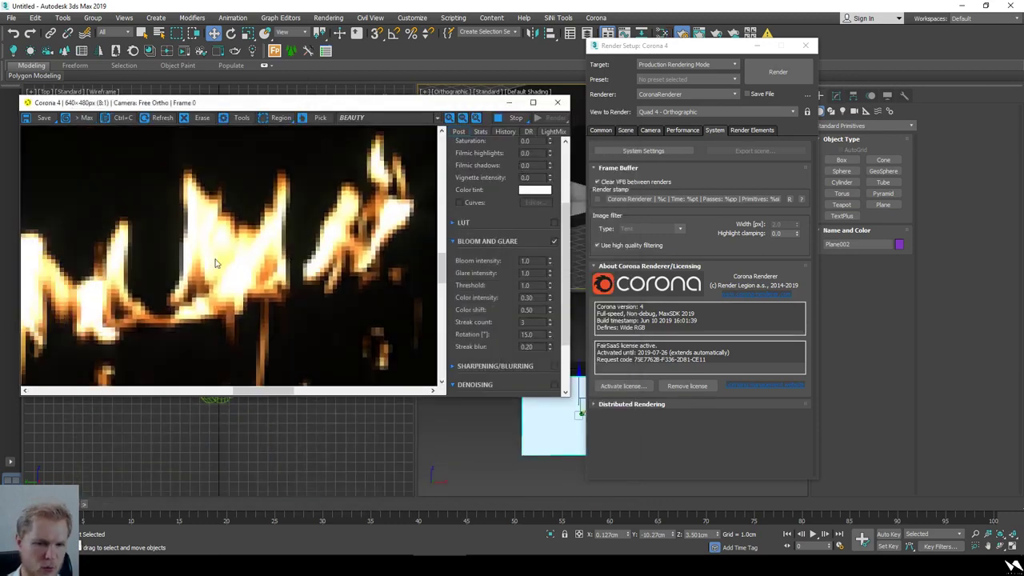
right_click_drag(210, 226, 216, 261)
scroll(230, 277, "down", 1)
scroll(232, 277, "down", 2)
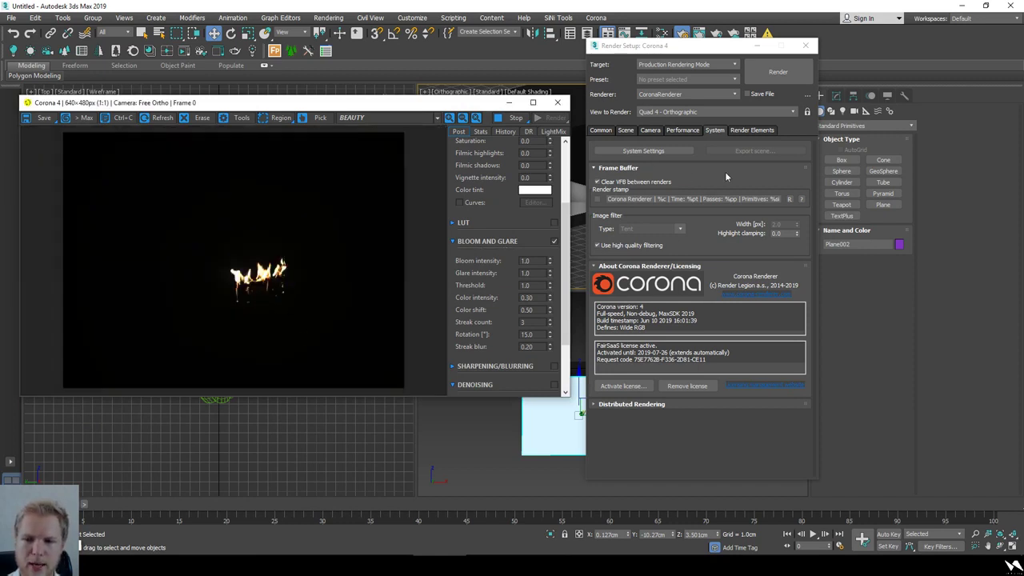
- Switch the scene environment to a single map with a dark gray color of value 11
left_click(626, 129)
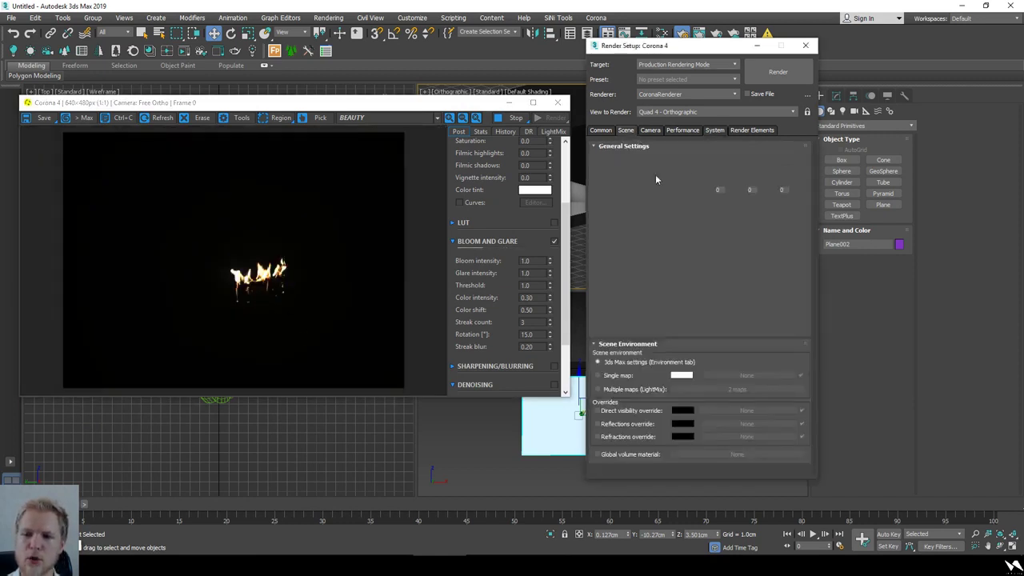
left_click(615, 376)
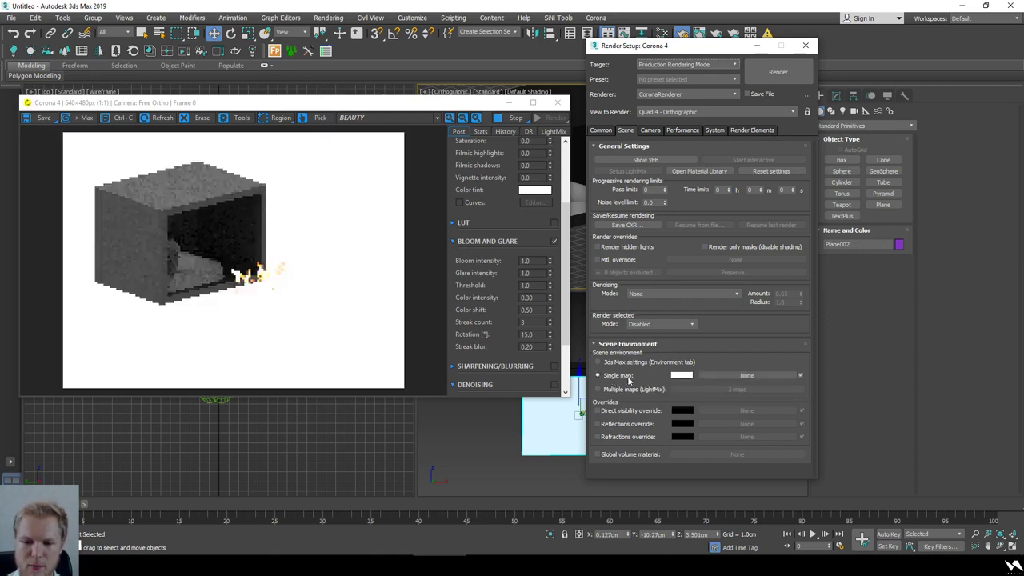
left_click(681, 375)
left_click_drag(379, 124, 343, 126)
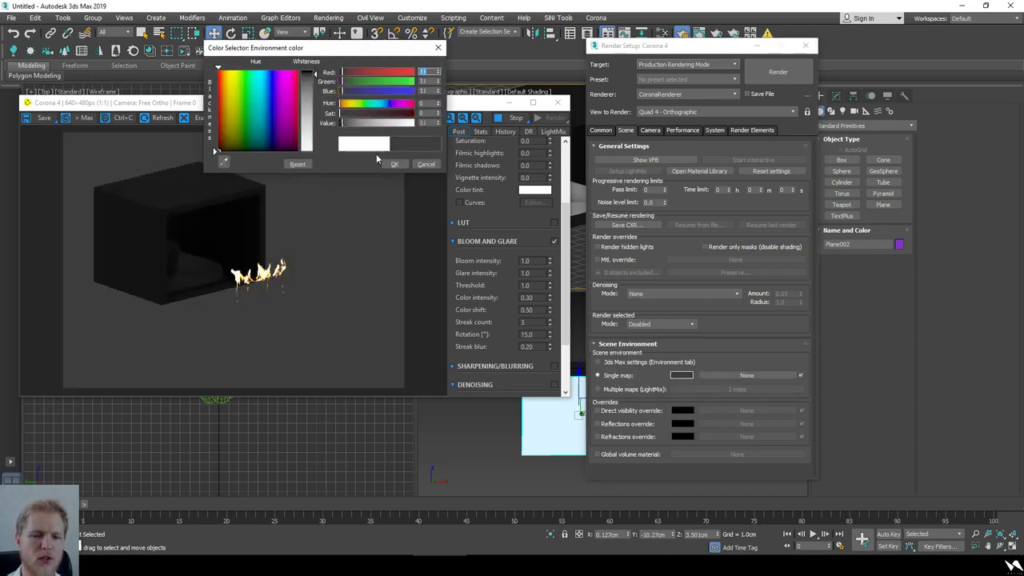
left_click(393, 165)
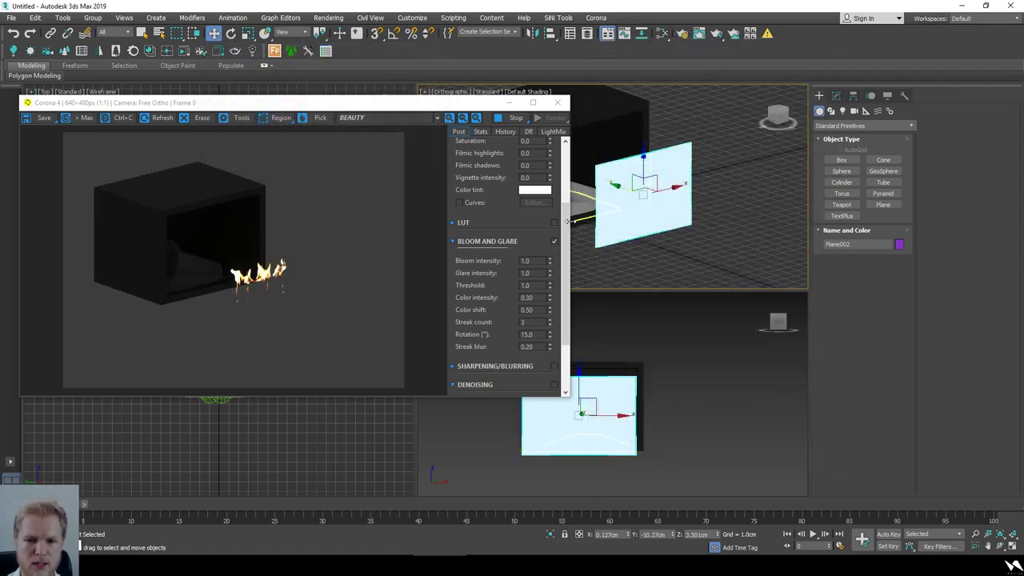
- Compare the flames at highlight compression 1 and 2 in the tone mapping settings, leaving the value at 2
left_click_drag(566, 260, 566, 202)
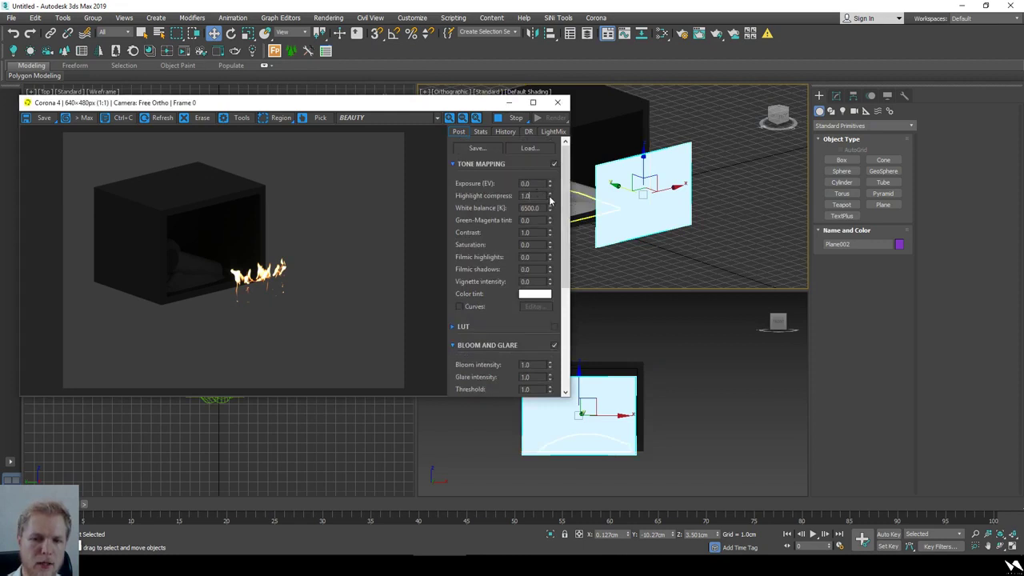
scroll(272, 242, "up", 3)
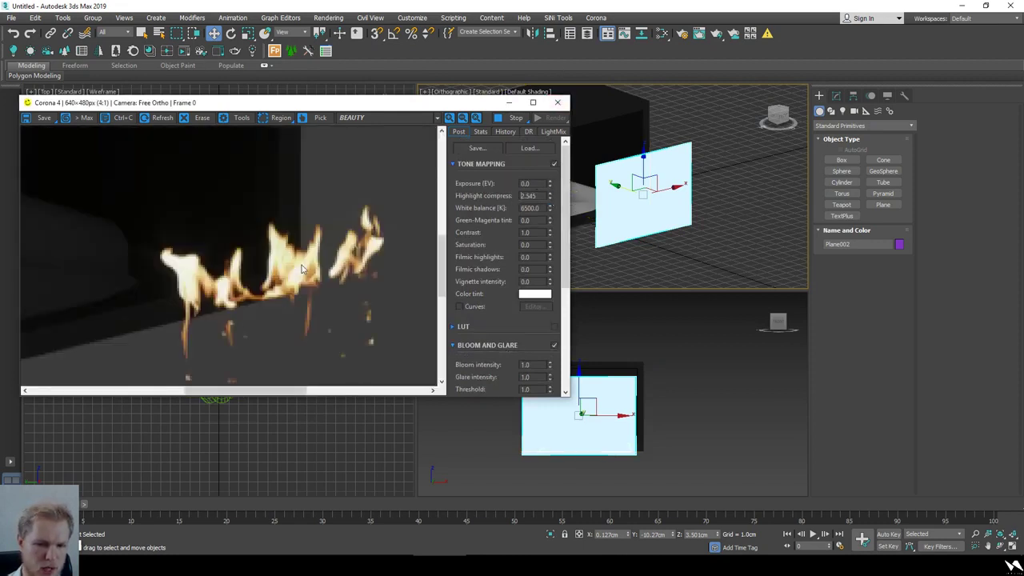
type("1")
key("Return")
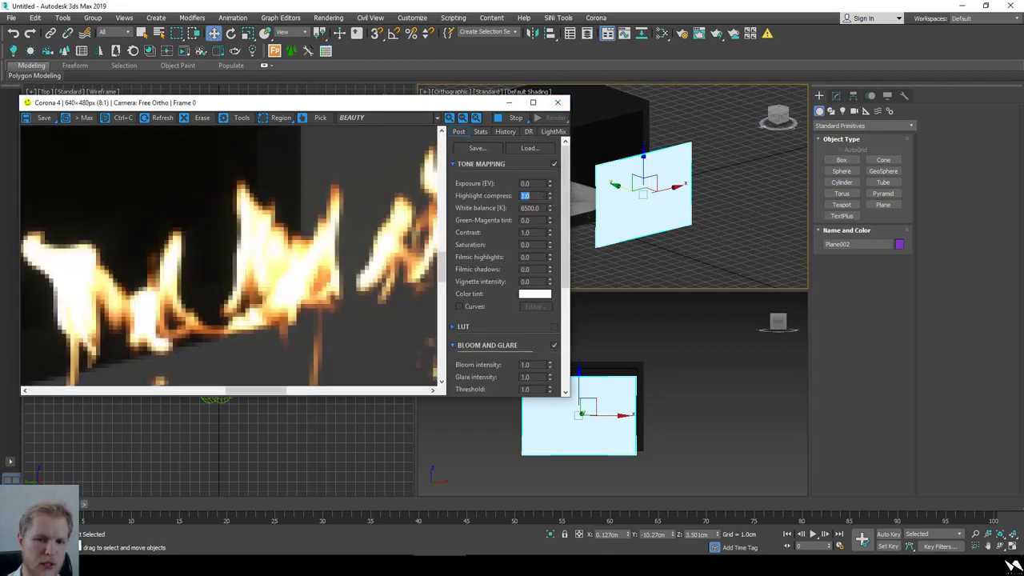
type("2")
key("Return")
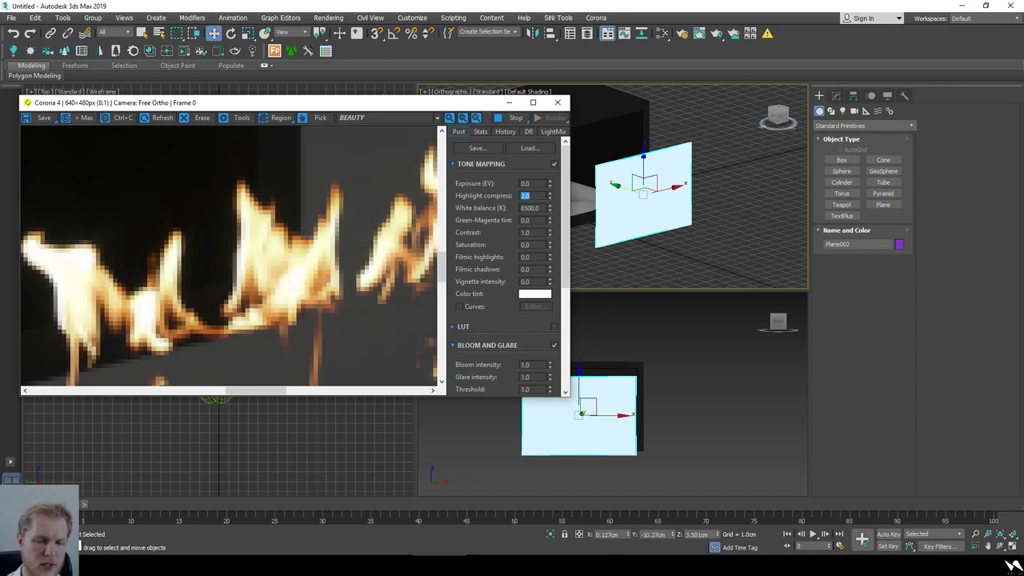
scroll(306, 266, "down", 3)
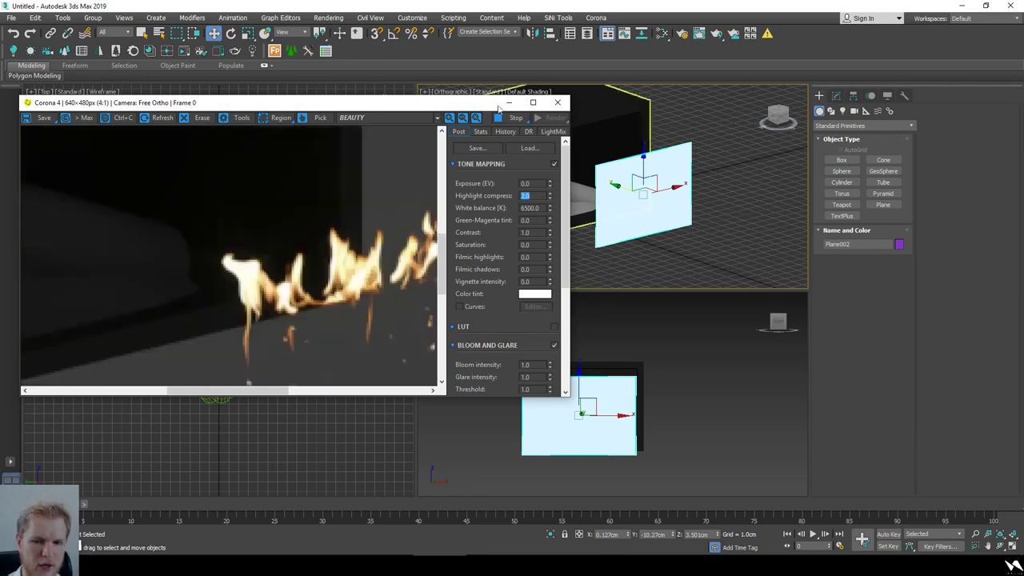
left_click(509, 102)
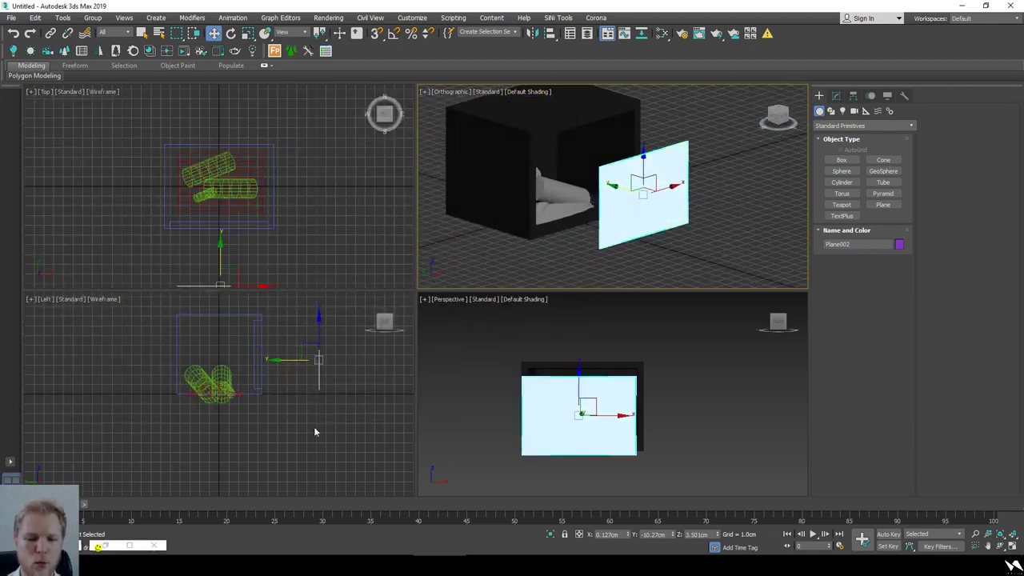
left_click(102, 548)
left_click(106, 547)
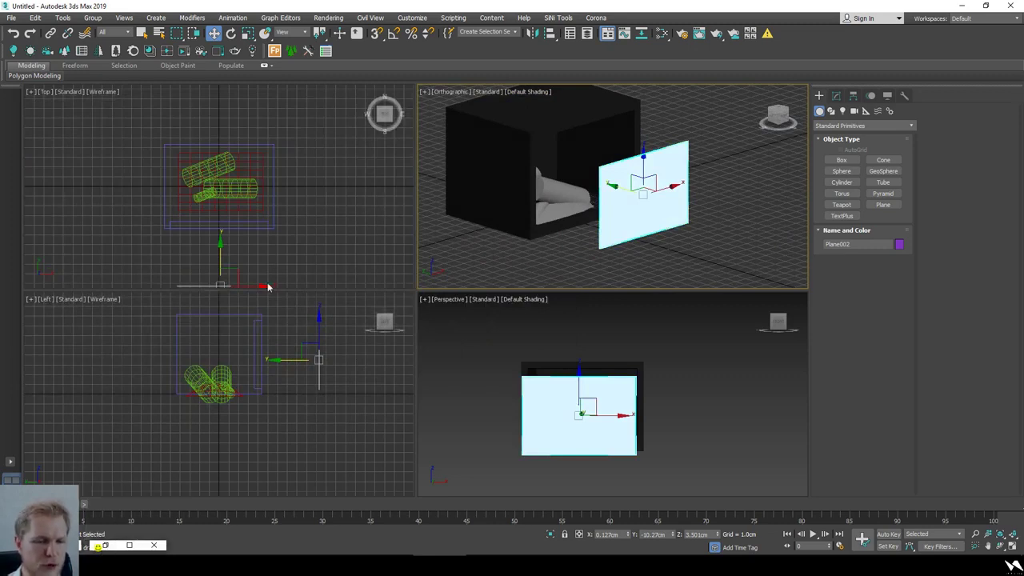
left_click(107, 546)
scroll(316, 290, "down", 2)
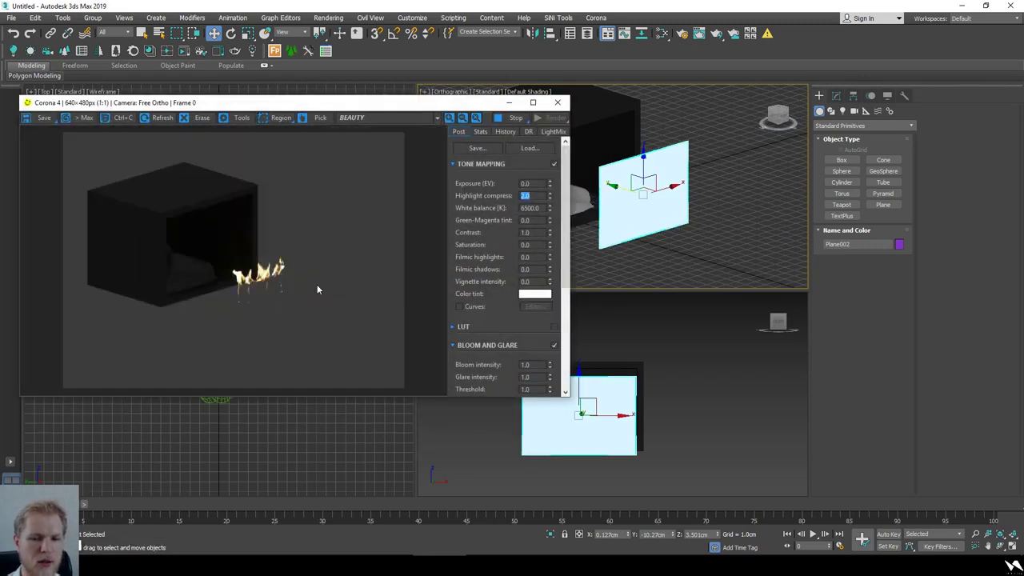
- Move the flame plane back into the fireplace opening, to about -1.99 cm in Y, and check it in the render
middle_click_drag(646, 243, 658, 234, "alt")
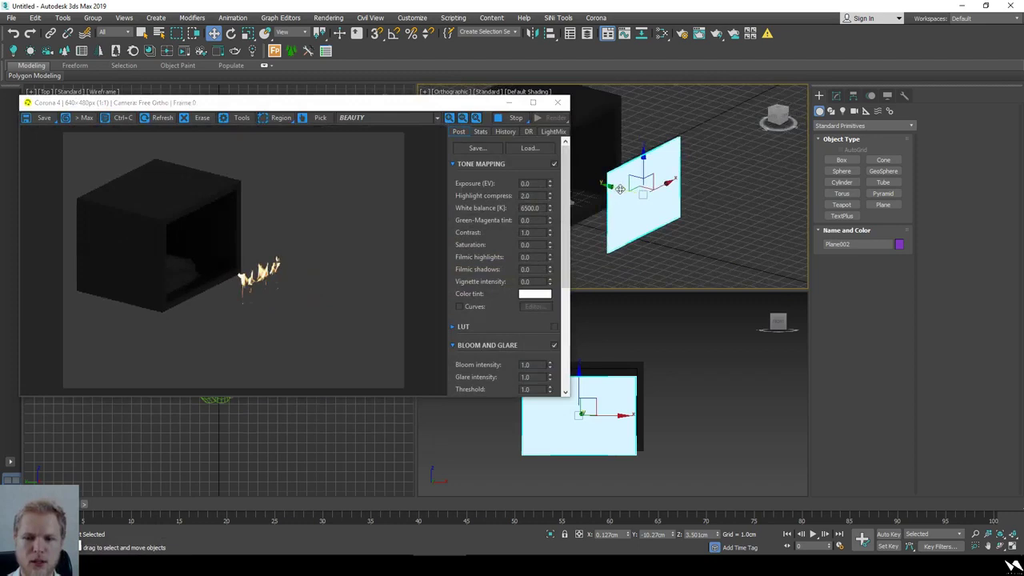
left_click_drag(619, 190, 533, 180)
middle_click_drag(709, 226, 703, 253, "alt")
scroll(251, 287, "up", 2)
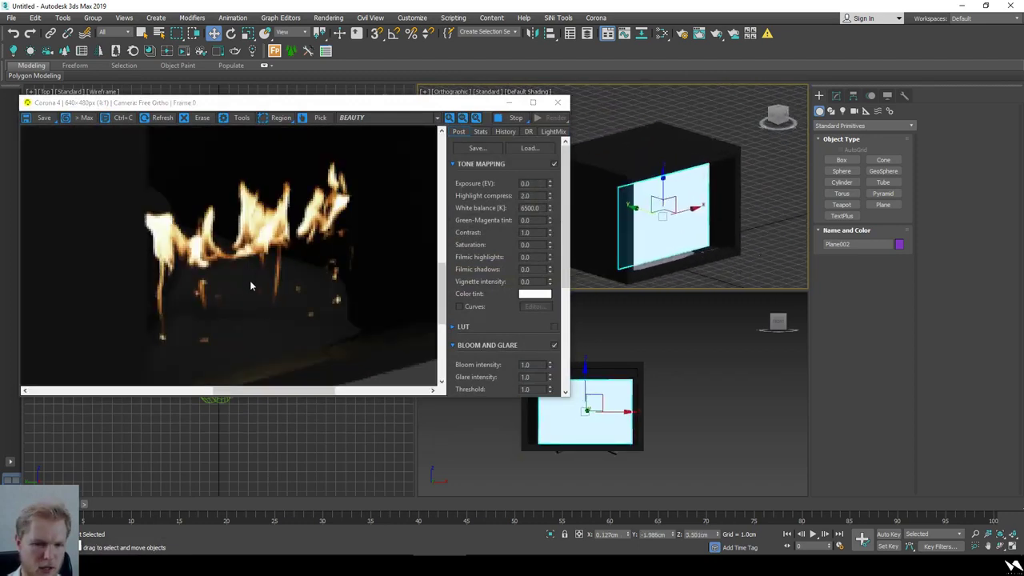
scroll(249, 286, "down", 2)
- Show the orthographic view in wireframe, make one copy of the flame plane deeper in the fireplace at about 0.12 cm in Y, and rotate it
key("F3")
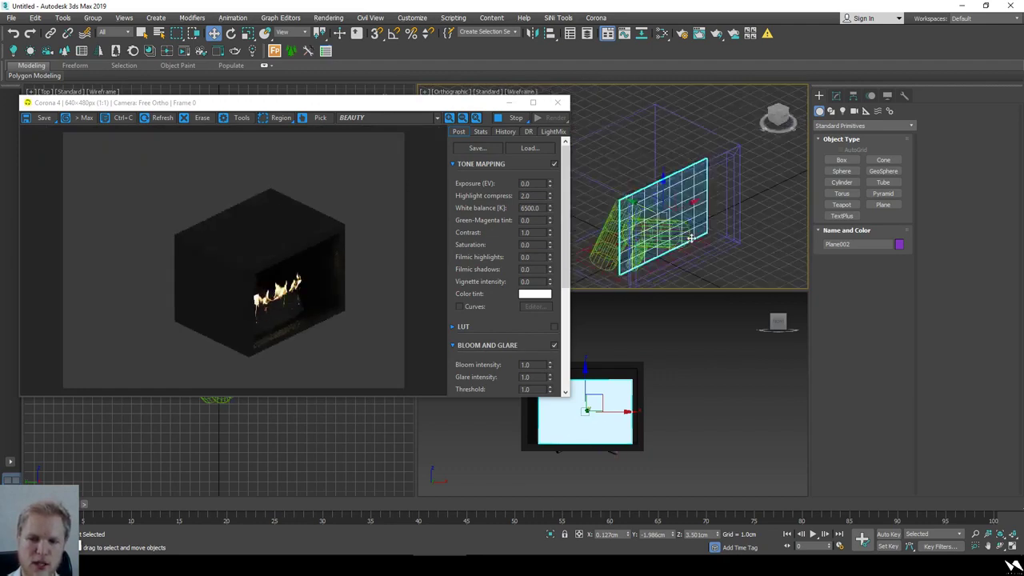
mouse_move(690, 239)
middle_mouse_down("alt")
mouse_move(680, 226)
mouse_move(698, 252)
middle_mouse_up("alt")
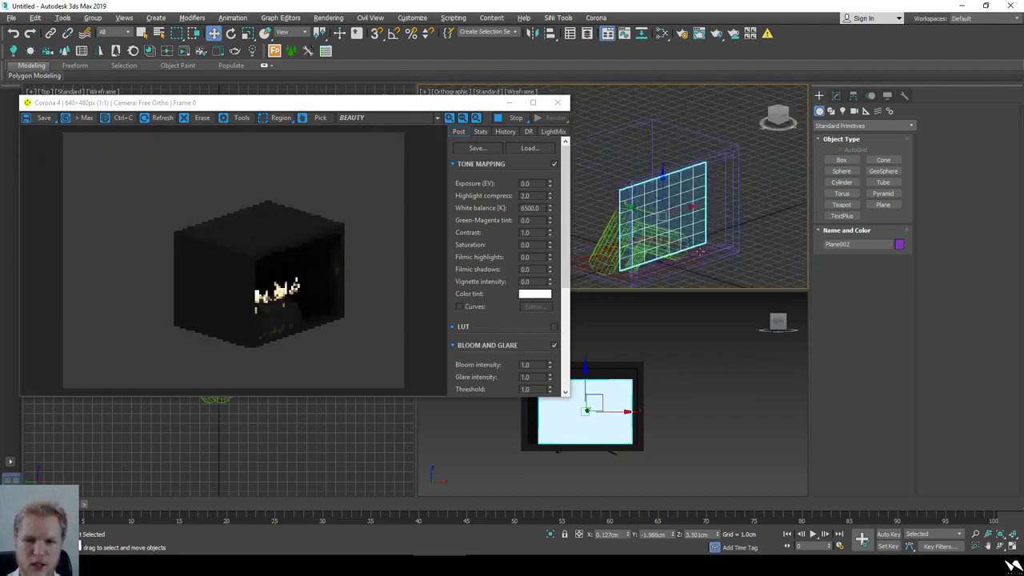
left_click_drag(698, 252, 596, 283, "shift")
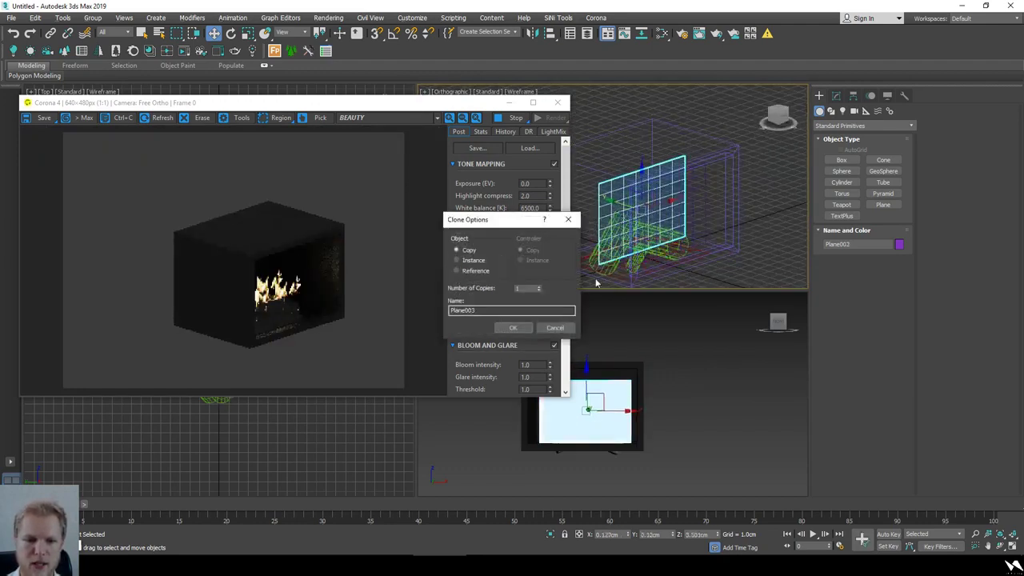
left_click(513, 327)
key("e")
mouse_move(658, 221)
left_mouse_down()
mouse_move(638, 228)
mouse_move(667, 224)
mouse_move(624, 209)
mouse_move(644, 184)
left_mouse_up()
- Make another copy of the flame plane enlarged to about 135%, rotate it, and place it farther back at about 2.06 cm in Y
left_click(672, 229)
key("w")
key("r")
left_click(515, 327)
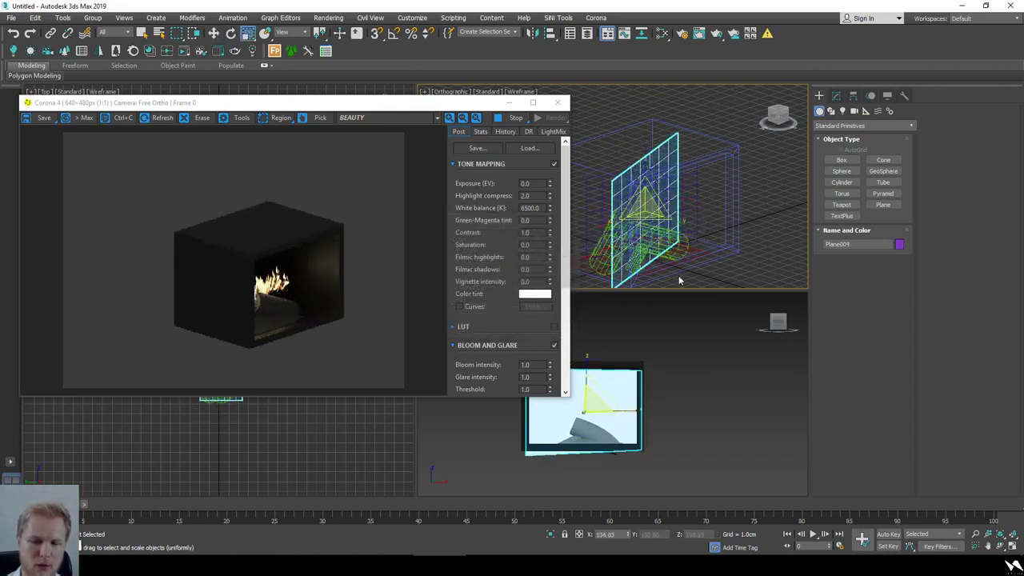
key("e")
left_click_drag(644, 229, 602, 202)
key("w")
key("e")
key("w")
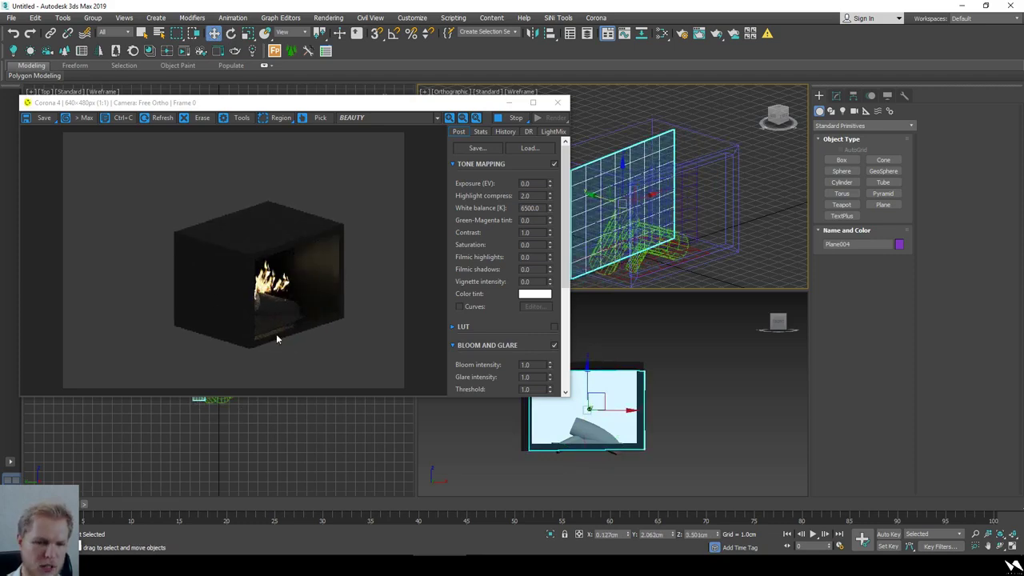
- View the fireplace from the front and mirror the rear flame plane along the X axis without cloning it
scroll(276, 334, "up", 2)
scroll(316, 220, "down", 2)
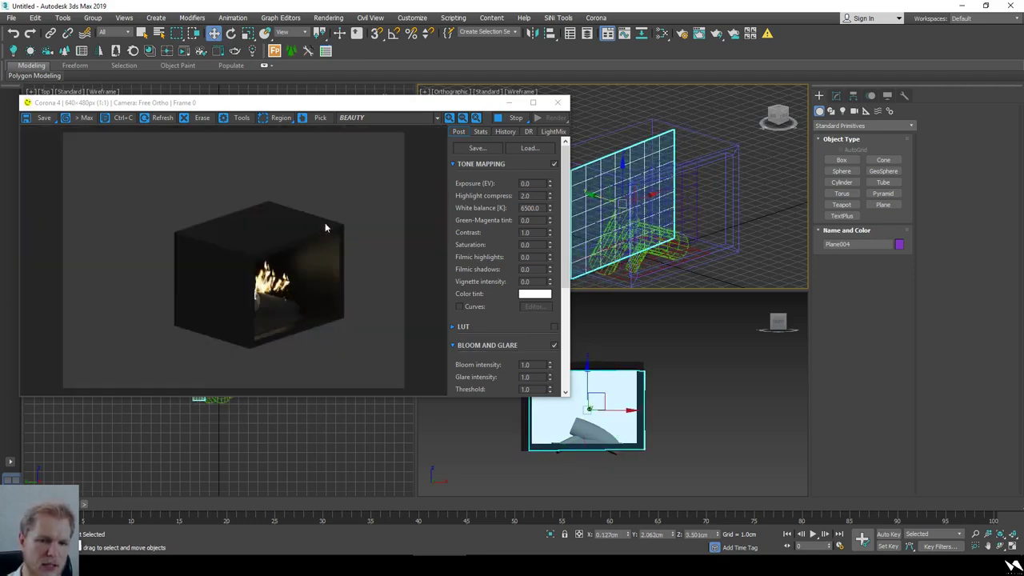
middle_click_drag(768, 209, 724, 209, "alt")
scroll(729, 199, "down", 2)
scroll(271, 284, "up", 1)
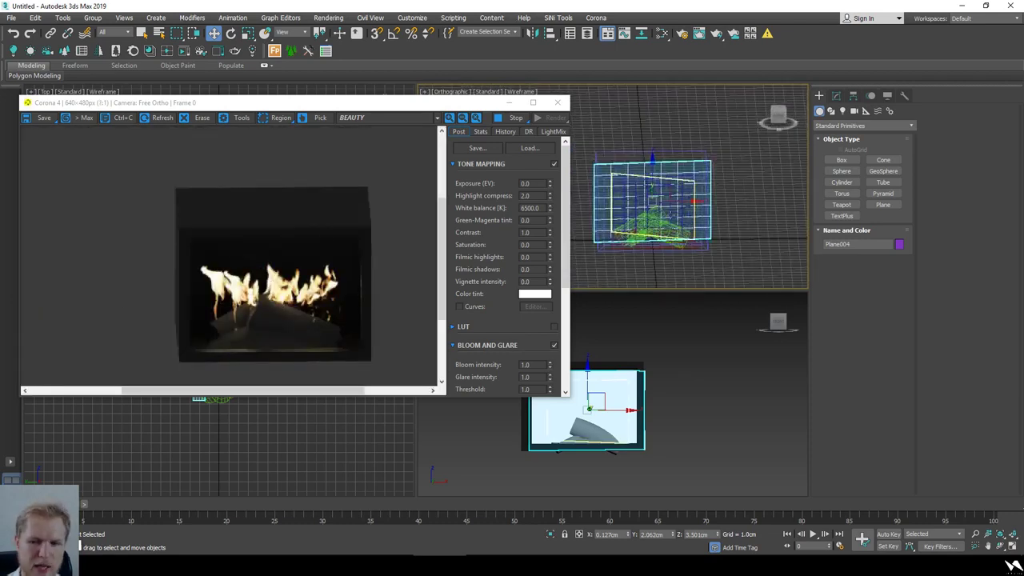
key("e")
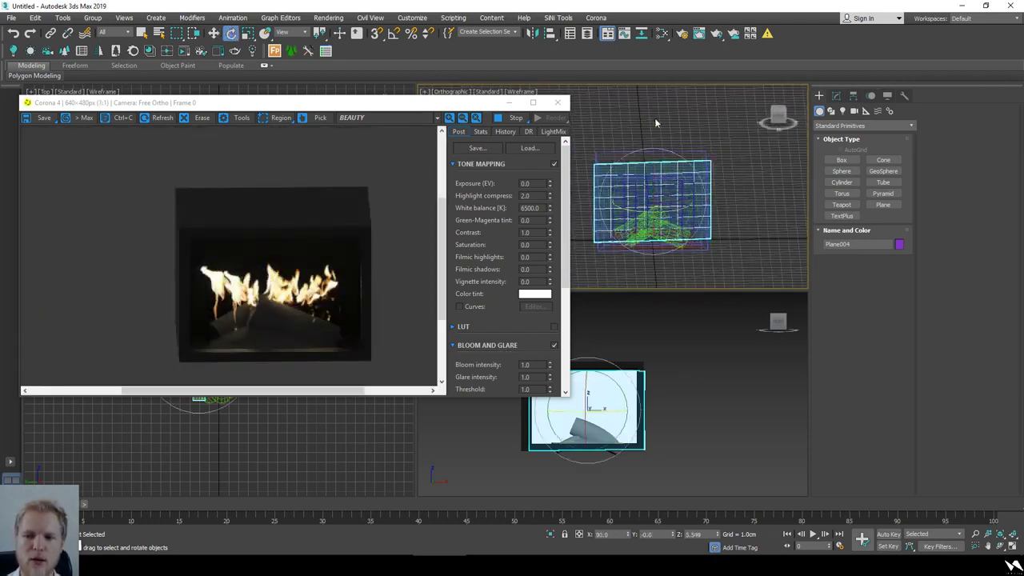
left_click(536, 33)
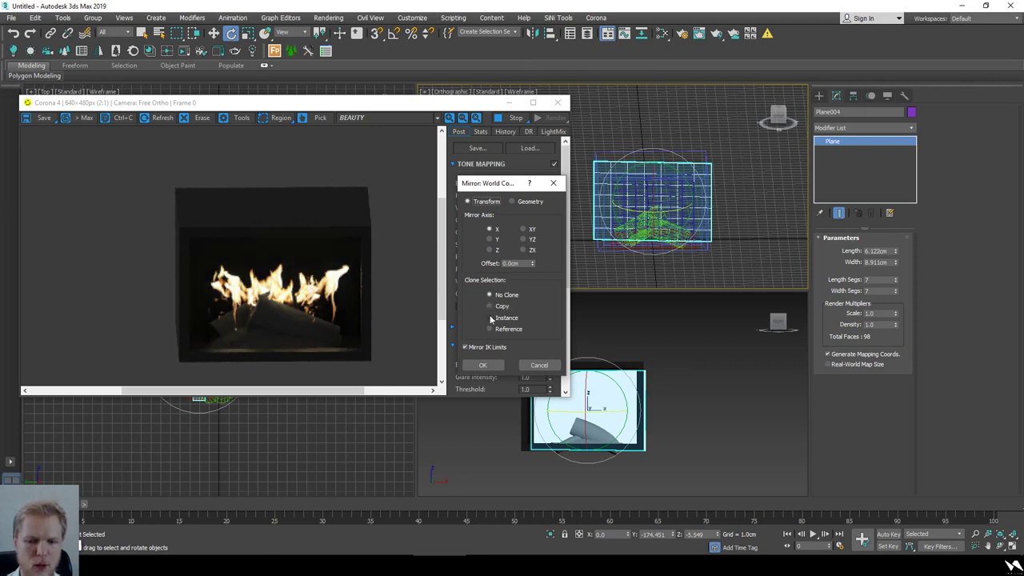
left_click(483, 365)
- Tilt the mirrored flame plane and move it among the logs to about X -1.08, Y -0.61, Z 1.47 cm
left_click_drag(682, 167, 650, 201)
key("w")
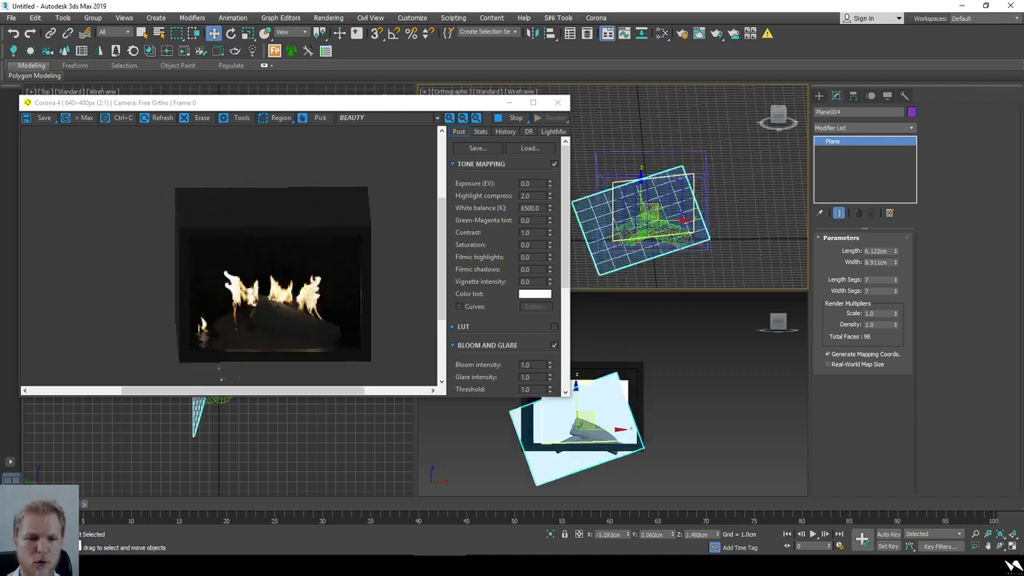
middle_click_drag(649, 201, 733, 247, "alt")
scroll(648, 248, "up", 4)
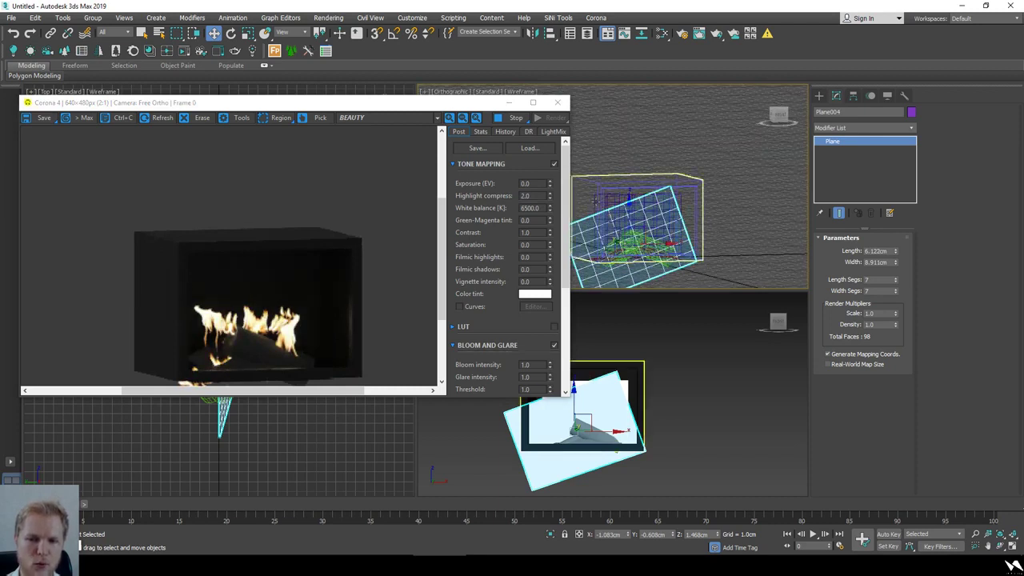
- Scale the first copied flame plane to about 113%, rotate it, and lower it to about 1.56 cm in Z
left_click(635, 206)
key("r")
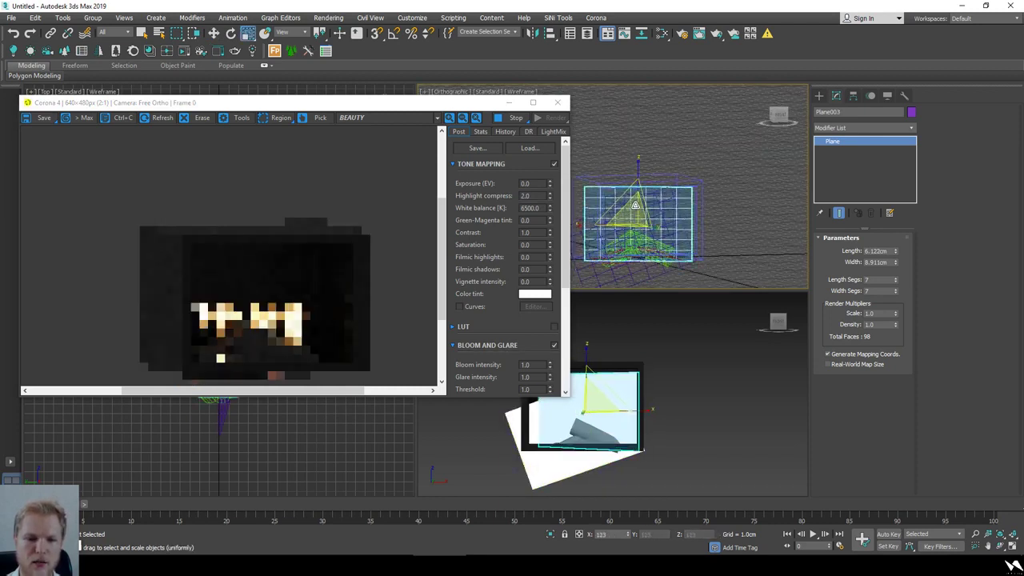
key("e")
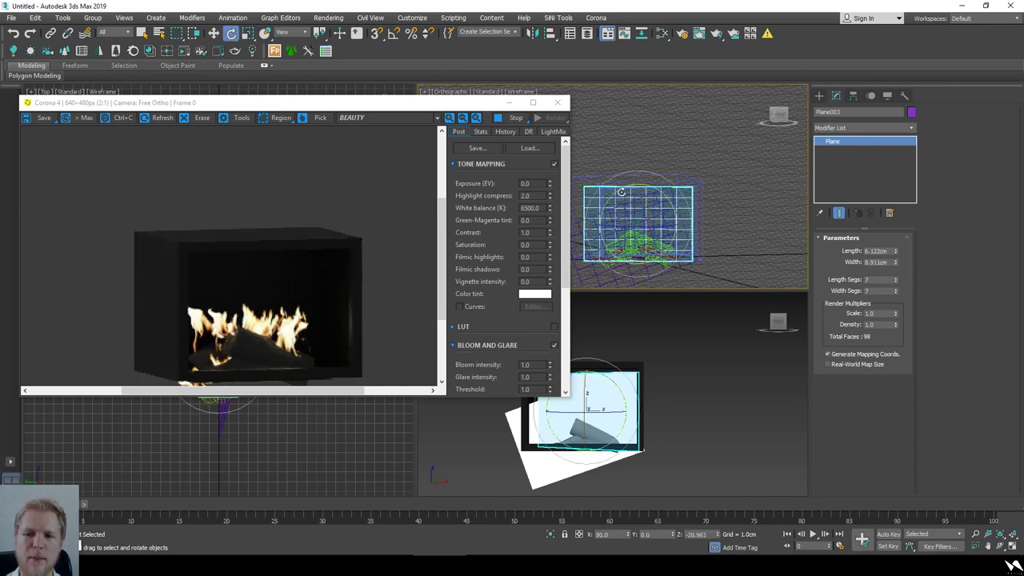
left_click_drag(621, 192, 642, 213)
key("w")
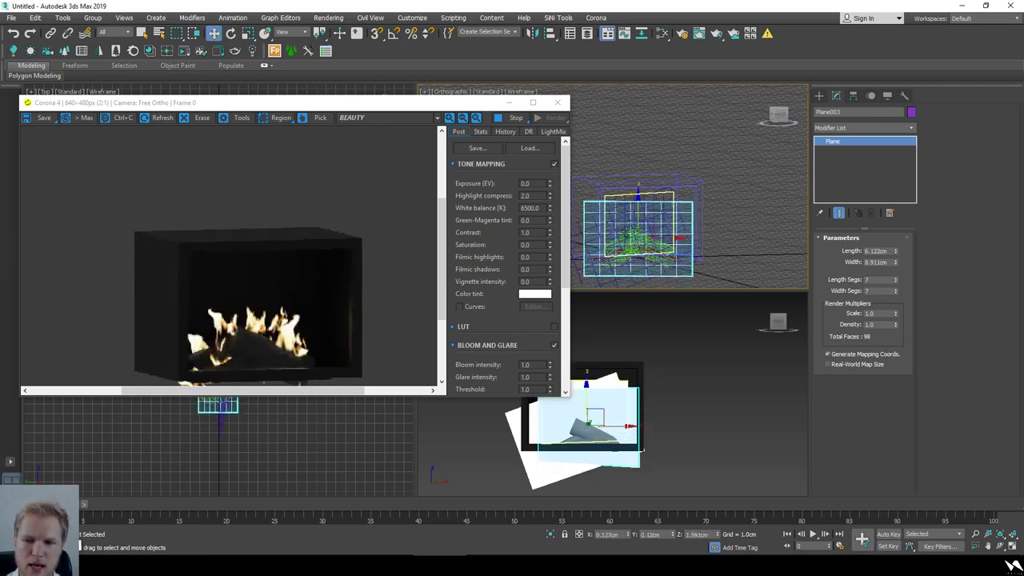
left_click(750, 229)
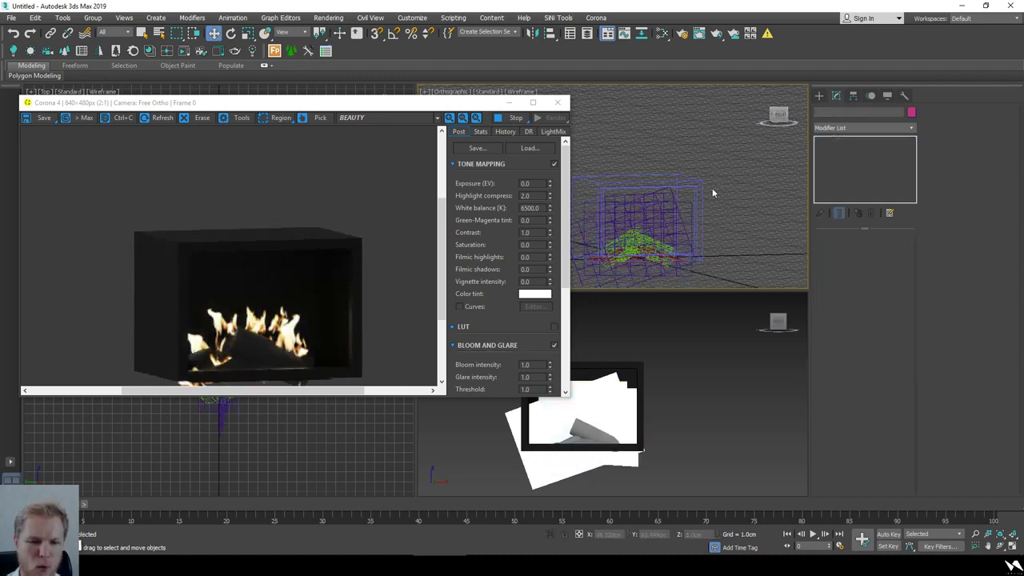
- Examine the layered flames around the logs in the interactive render from an angled view, both close up and at full frame
middle_click_drag(712, 189, 709, 236, "alt")
scroll(654, 251, "down", 3)
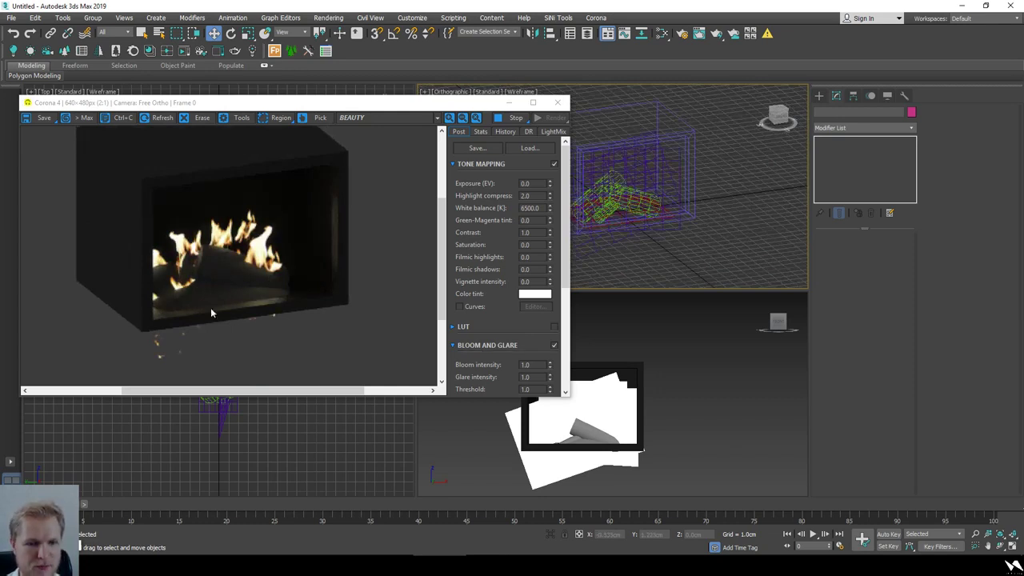
scroll(206, 303, "up", 1)
left_click_drag(352, 292, 241, 295)
mouse_move(241, 293)
right_mouse_down()
mouse_move(121, 299)
mouse_move(239, 292)
right_mouse_up()
scroll(238, 293, "down", 2)
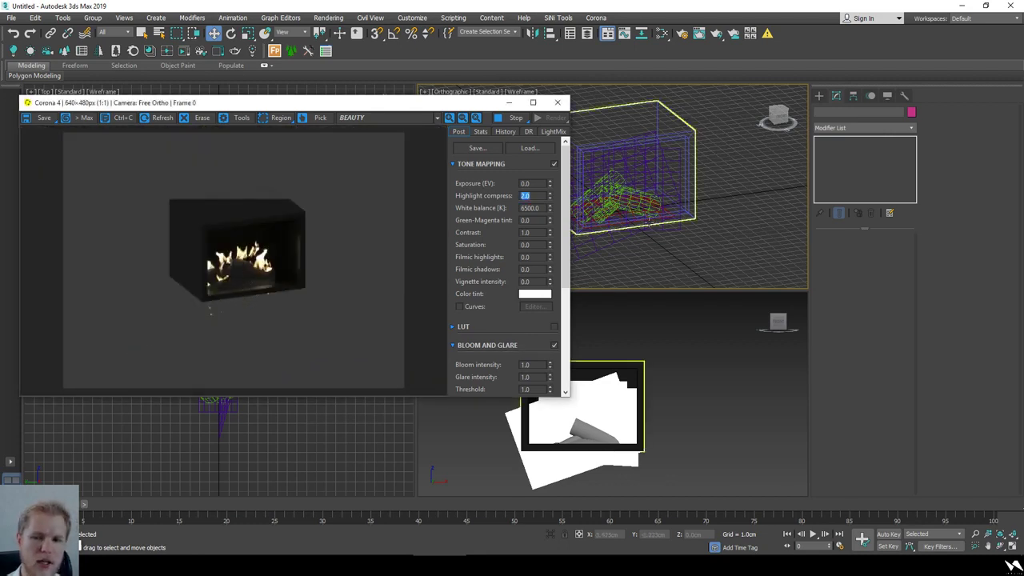
- Examine the flames among the logs in the interactive render from a closer angled view
scroll(661, 216, "up", 3)
middle_click_drag(680, 221, 707, 258)
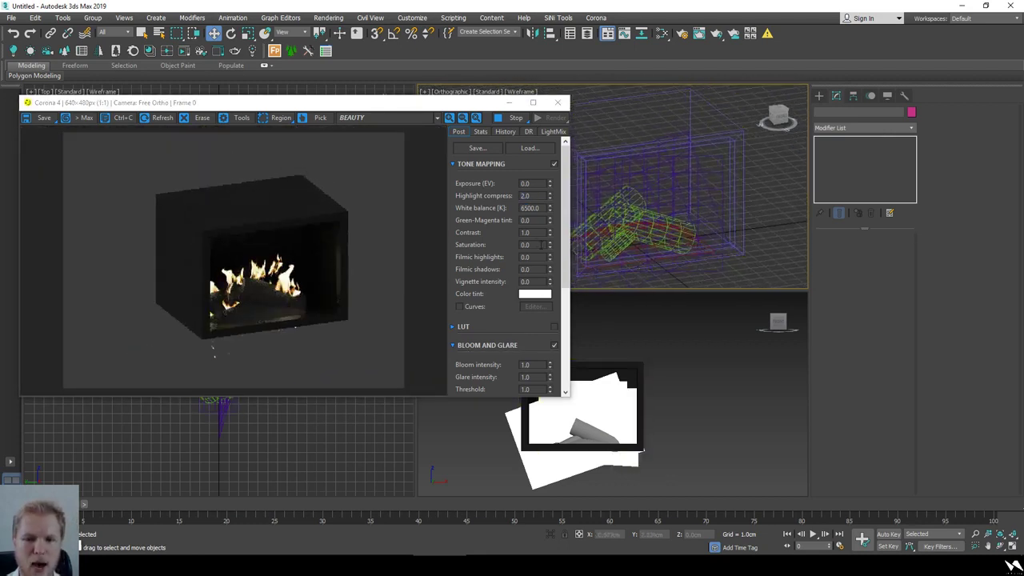
left_click(532, 232)
double_click(532, 232)
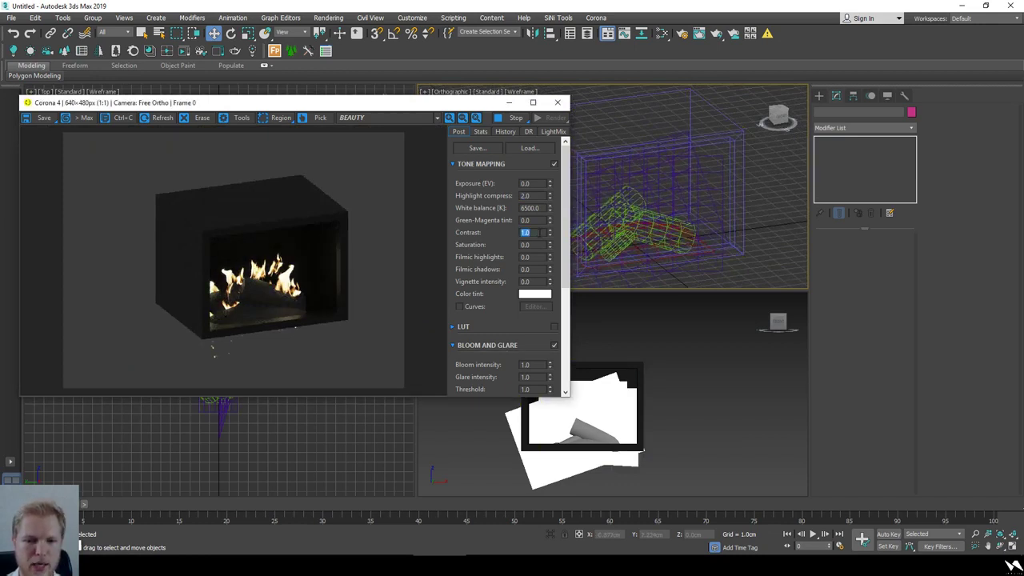
left_click(822, 96)
left_click(820, 95)
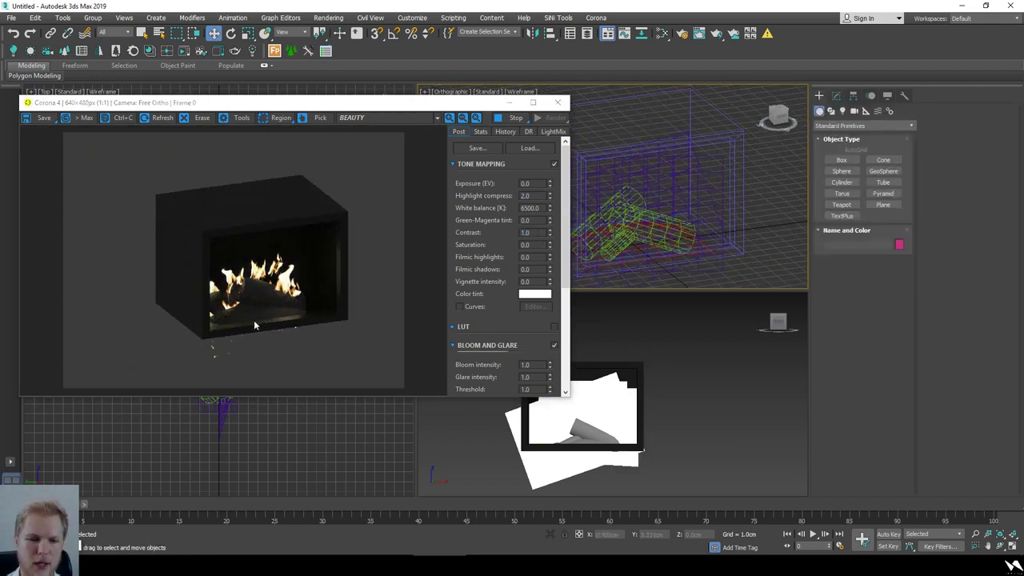
scroll(258, 279, "up", 3)
scroll(184, 309, "down", 3)
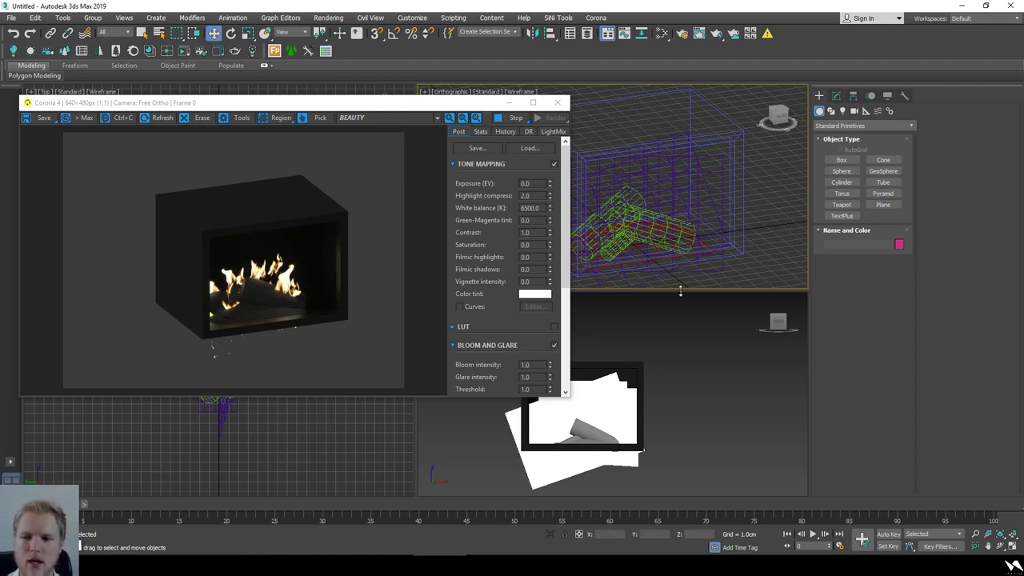
left_click(717, 267)
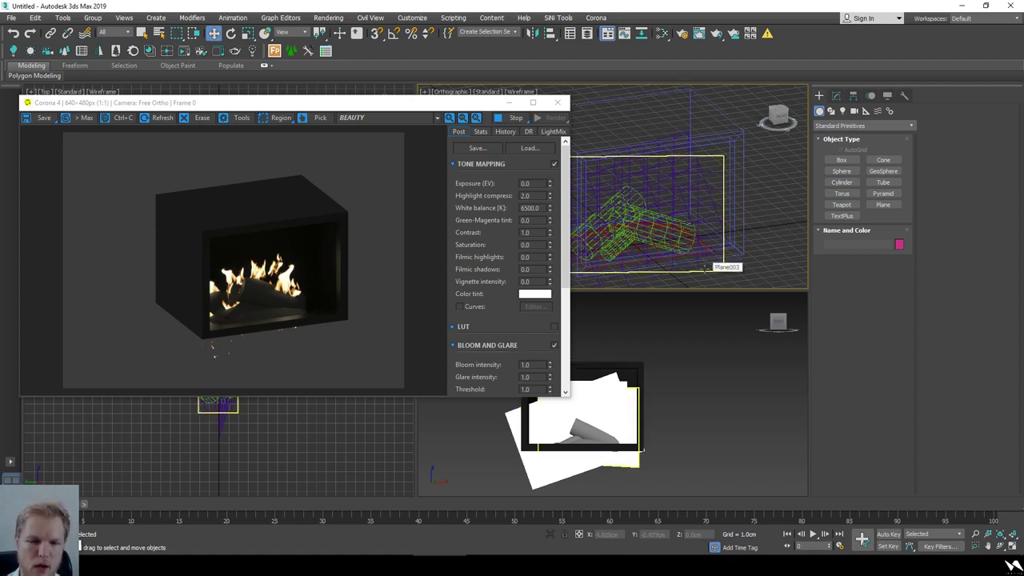
left_click(764, 232)
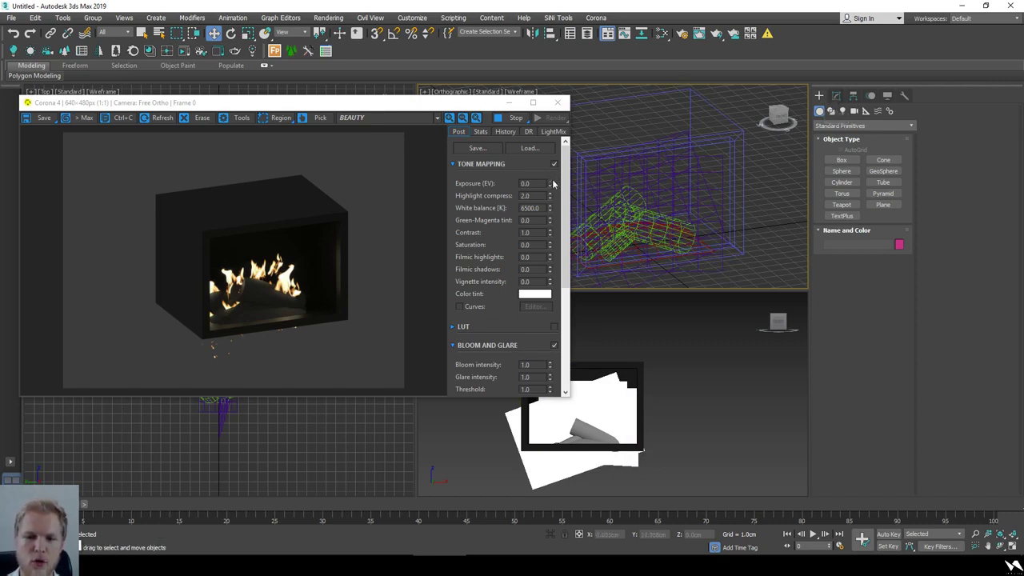
- Try a tone mapping contrast of 5 on the render, and set it back to 1
left_click_drag(553, 183, 567, 210)
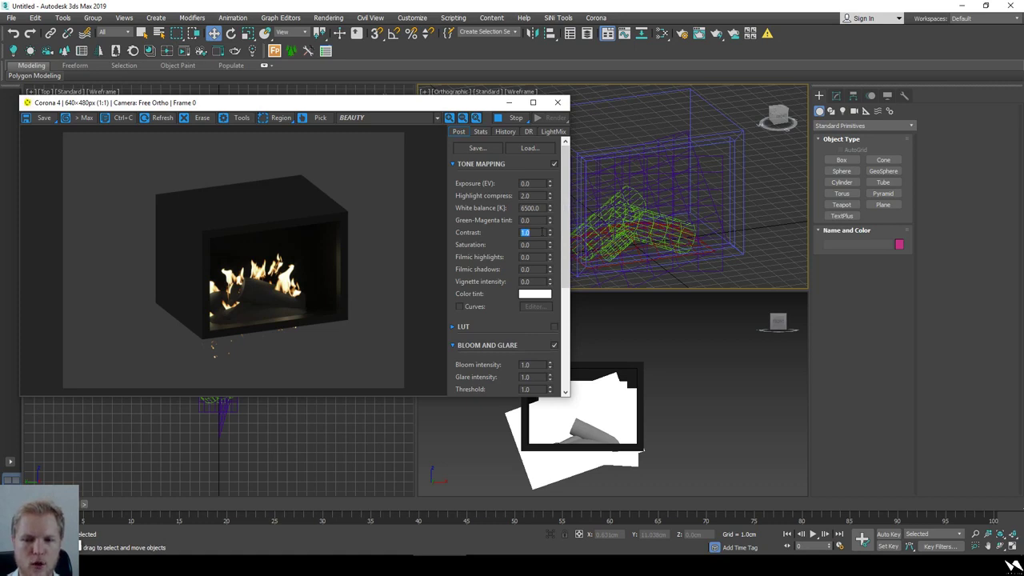
type("5")
key("Return")
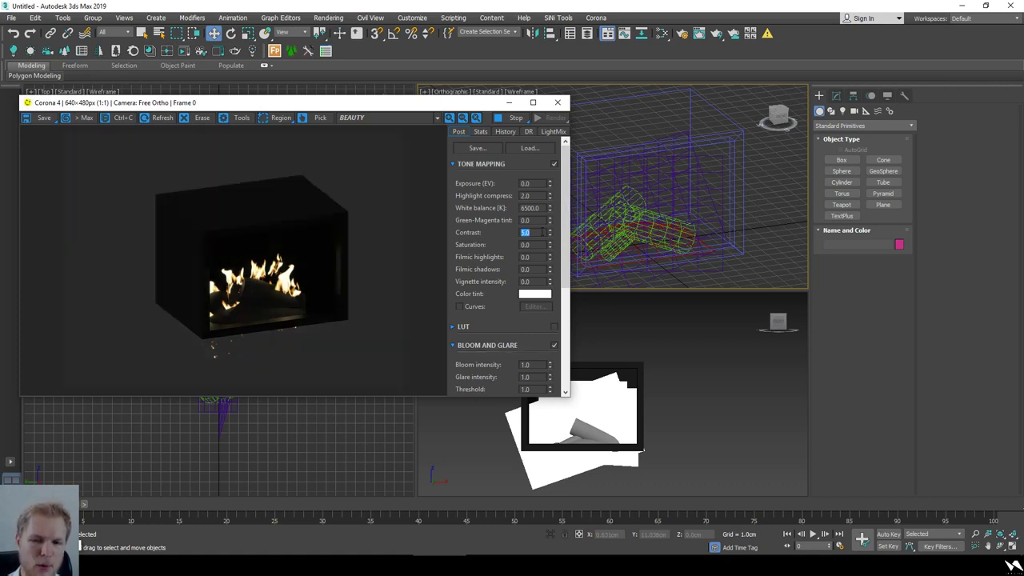
type("1")
key("Return")
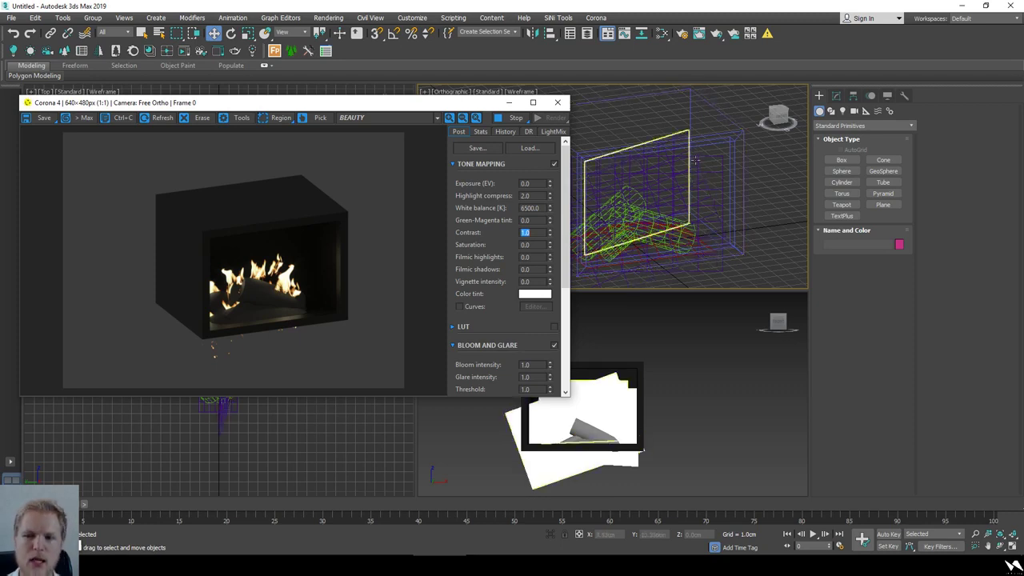
- Scale up the three flame planes together, bringing Plane003 to about 177%, and inspect the flames close up in the render
left_click(636, 189)
key("r")
left_click_drag(634, 201, 633, 181)
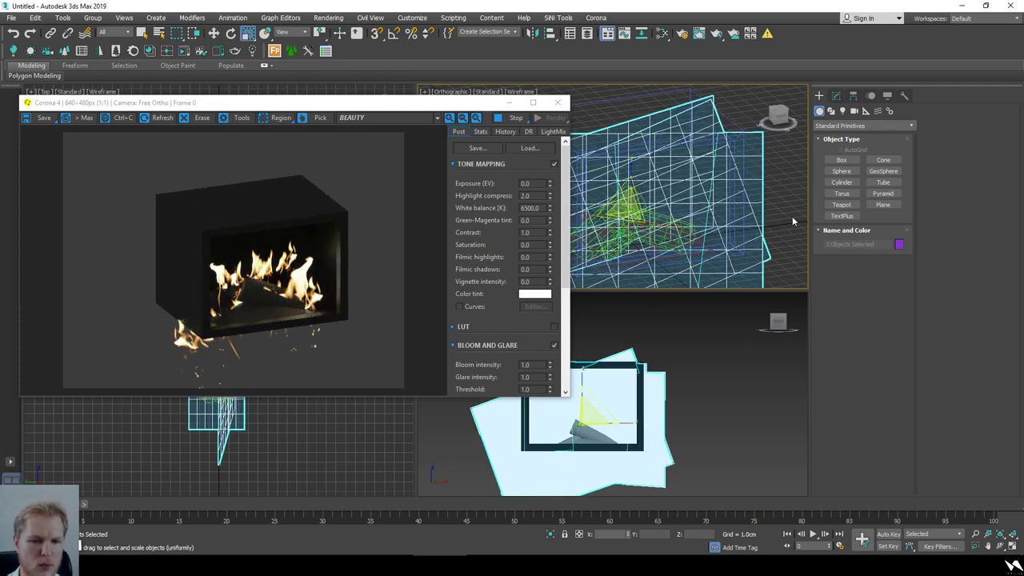
left_click(765, 188)
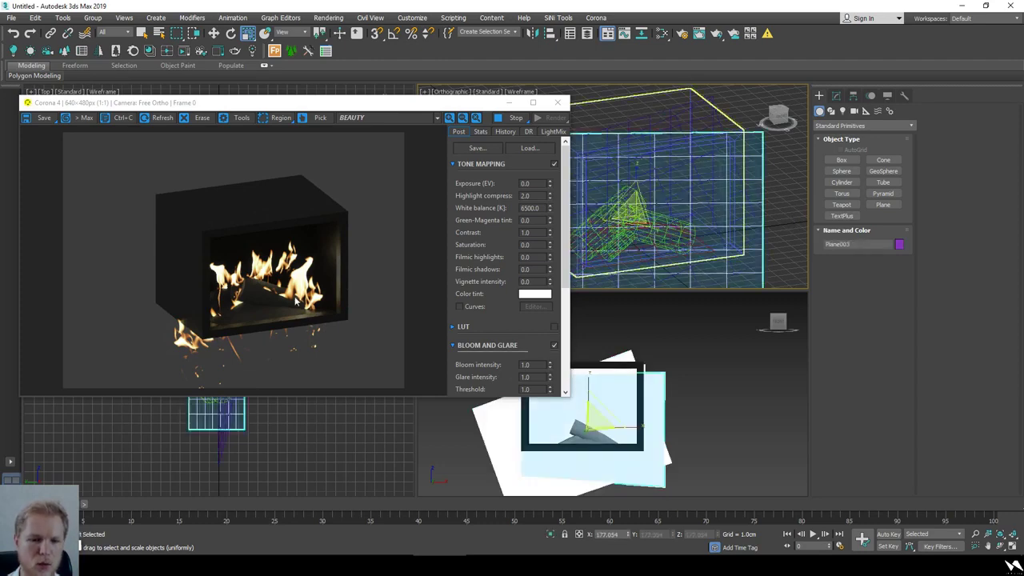
scroll(282, 294, "up", 2)
scroll(282, 287, "up", 1)
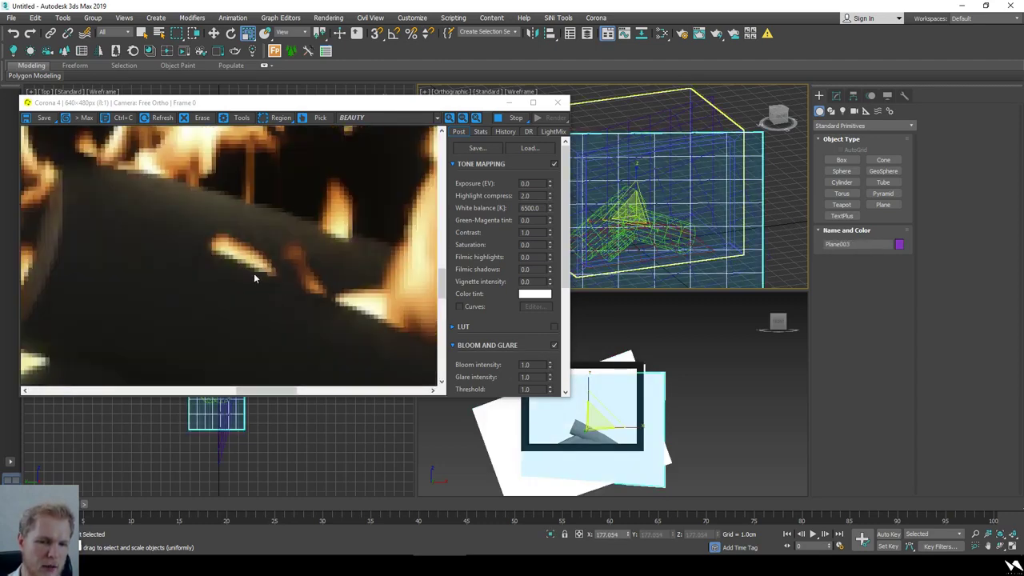
scroll(271, 287, "down", 2)
scroll(260, 288, "down", 1)
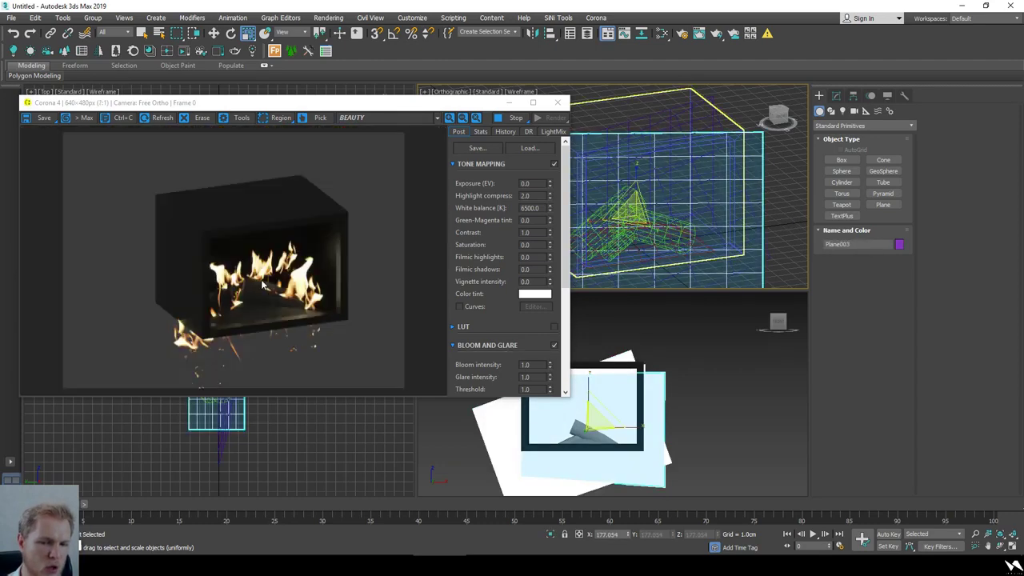
- Create an upright cylinder with a radius of about 1.68 cm beside the fireplace
left_click(776, 244)
left_click(842, 182)
left_click_drag(777, 238, 796, 247)
left_click(787, 241)
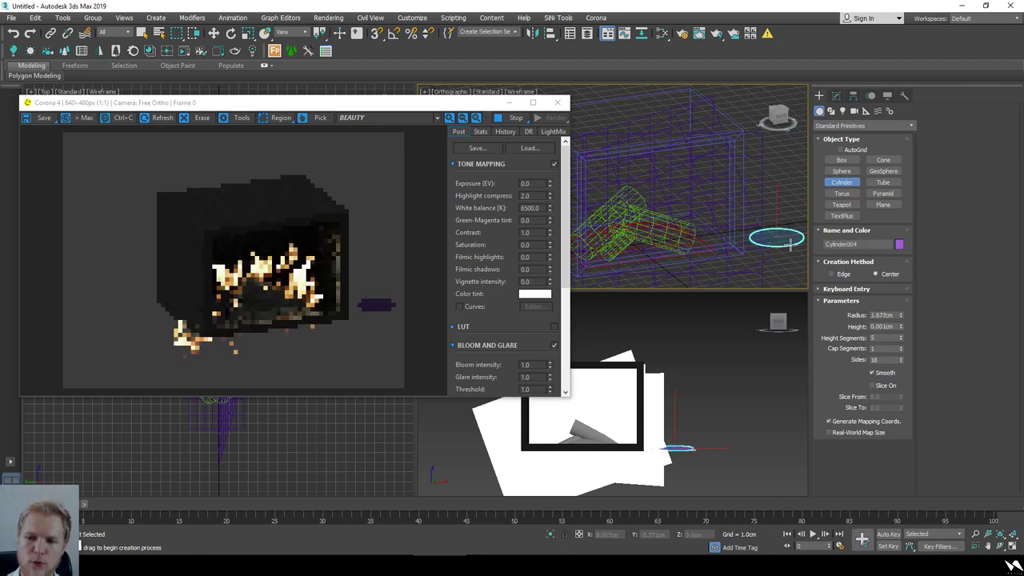
left_click(784, 148)
right_click(756, 176)
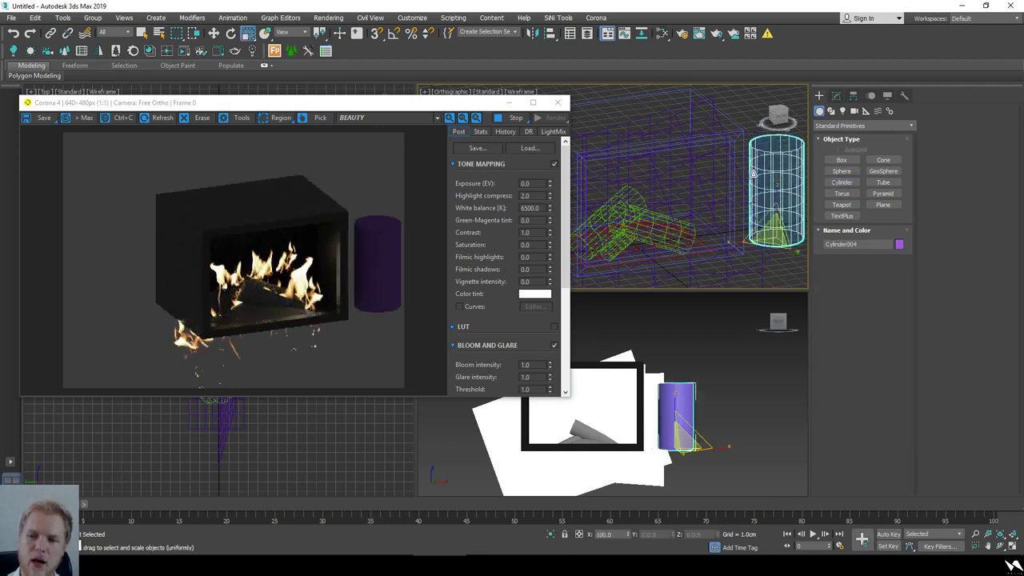
- Convert the new cylinder to an editable poly and delete its end cap polygons to leave an open tube
right_click(755, 172)
mouse_move(808, 301)
left_click(892, 312)
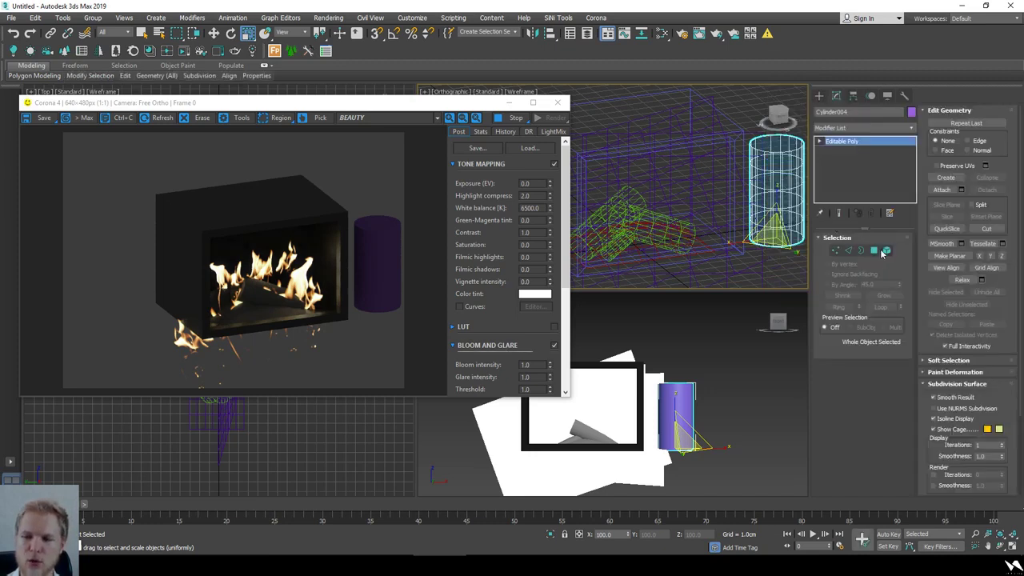
left_click(881, 251)
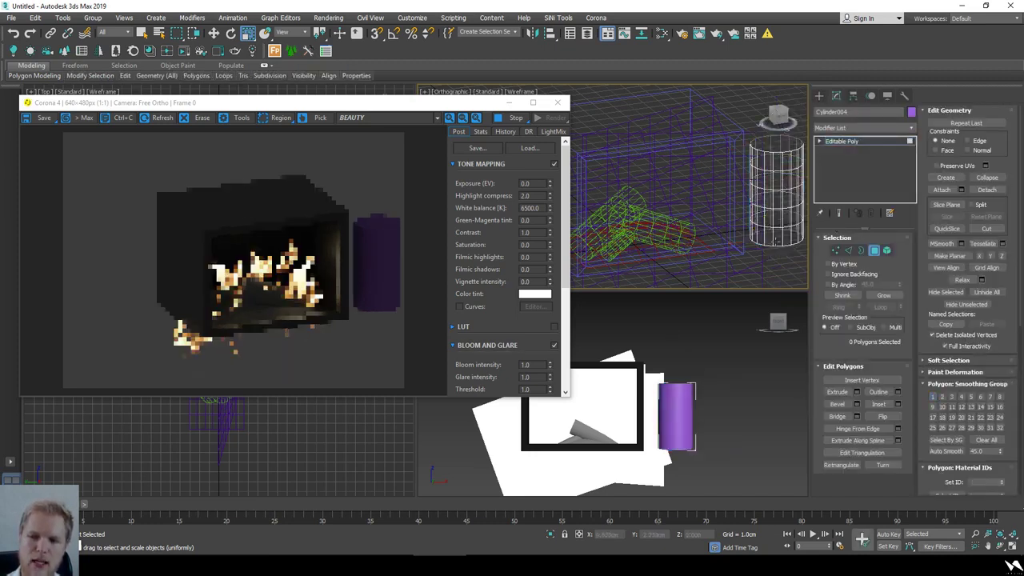
left_click(776, 238)
left_click(776, 241)
key("Delete")
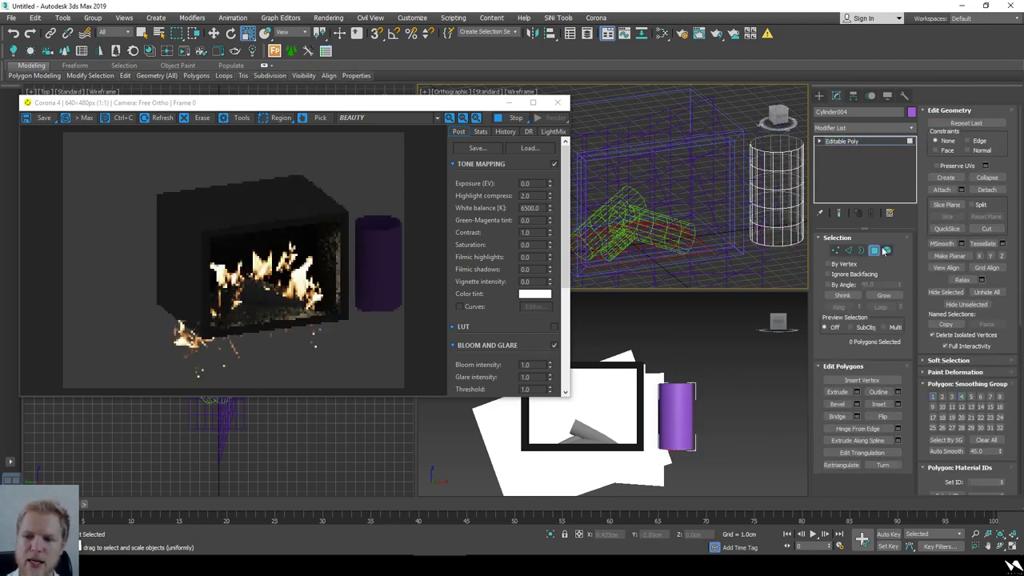
left_click(842, 141)
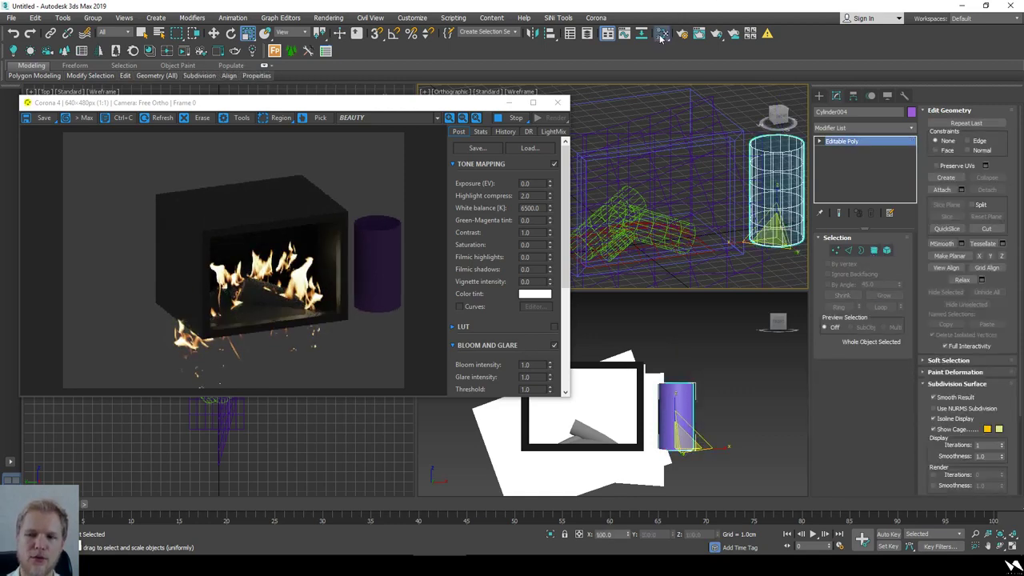
- Assign the Fire_01.jpg Corona light material to the open cylinder, and duplicate that material together with its bitmap and color correction maps
left_click(662, 33)
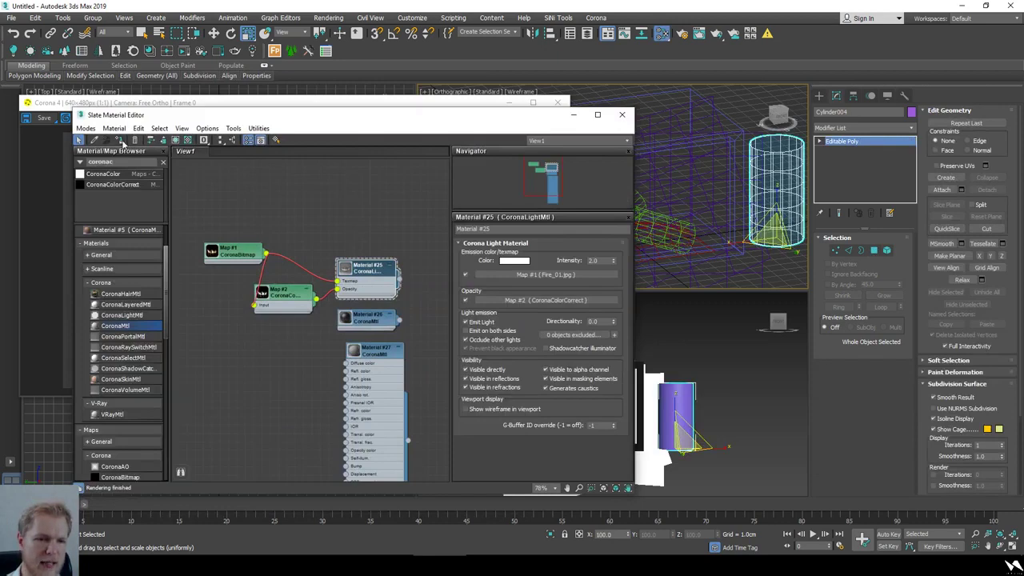
left_click(573, 114)
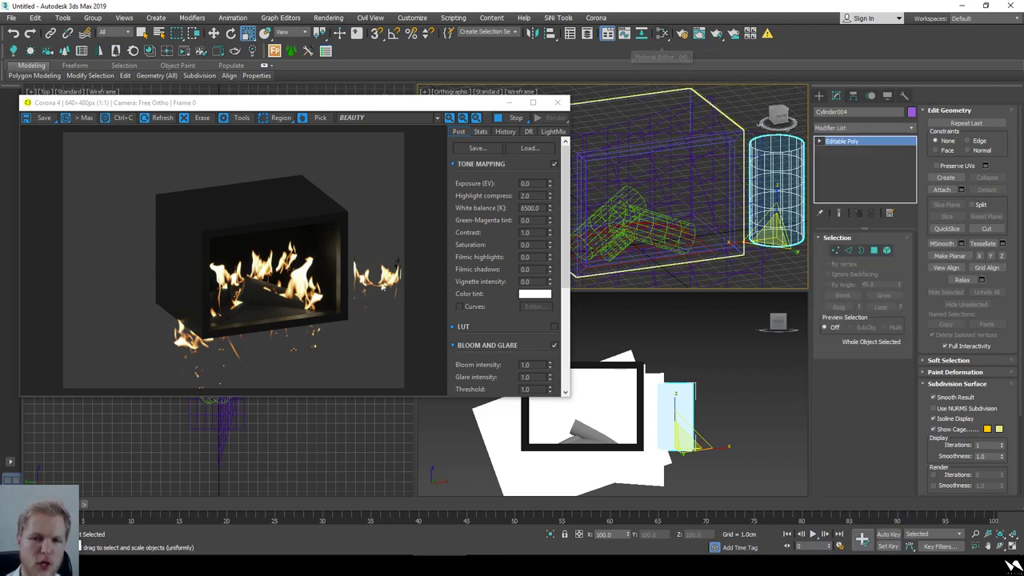
left_click(662, 34)
middle_click_drag(332, 229, 346, 267)
left_click_drag(378, 250, 235, 344)
left_click_drag(379, 314, 386, 222, "shift")
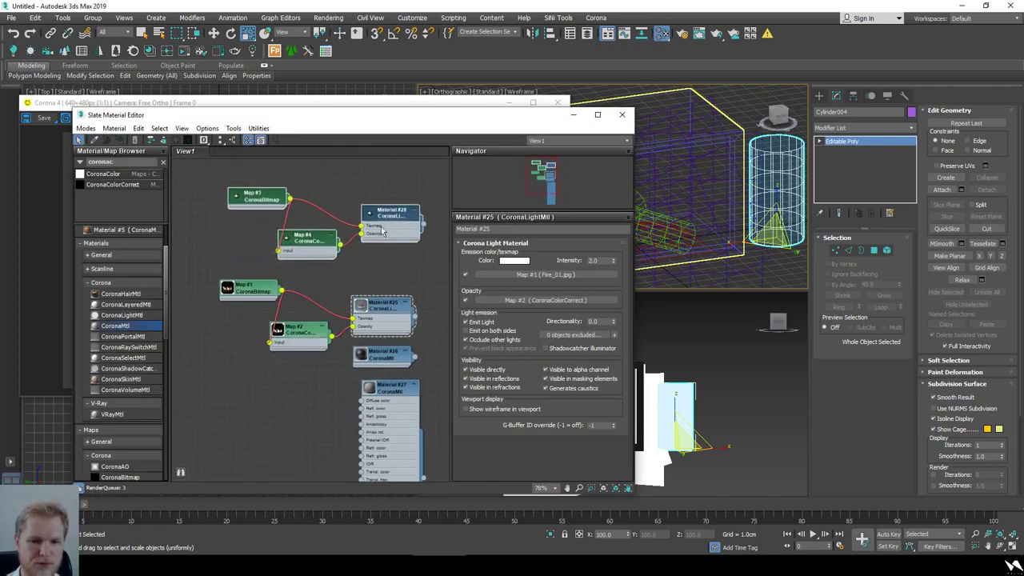
- Rotate the copied Fire_01.jpg bitmap 90 degrees in W, and check the copied material on the cylinder in the render
double_click(258, 199)
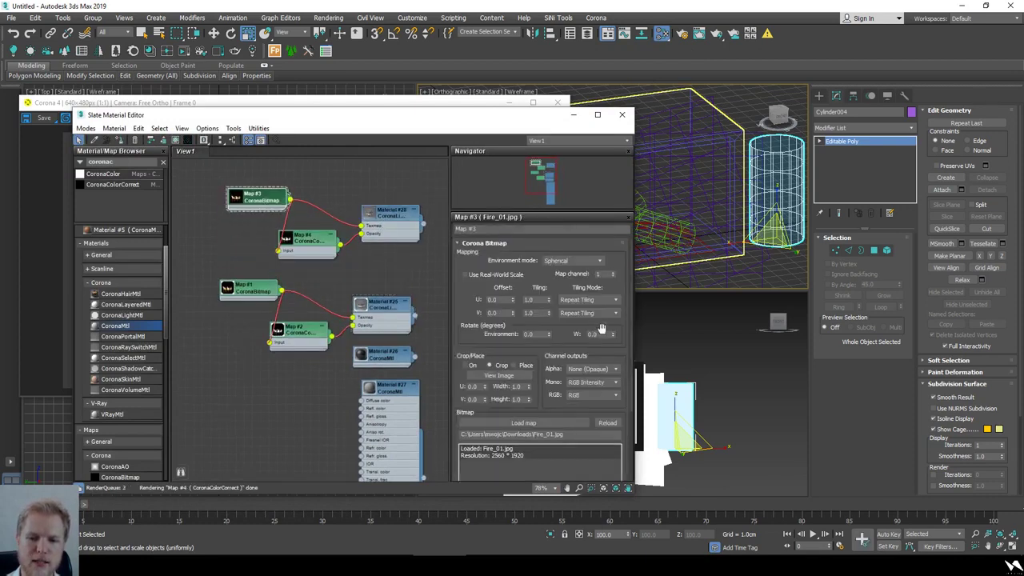
double_click(595, 333)
type("90")
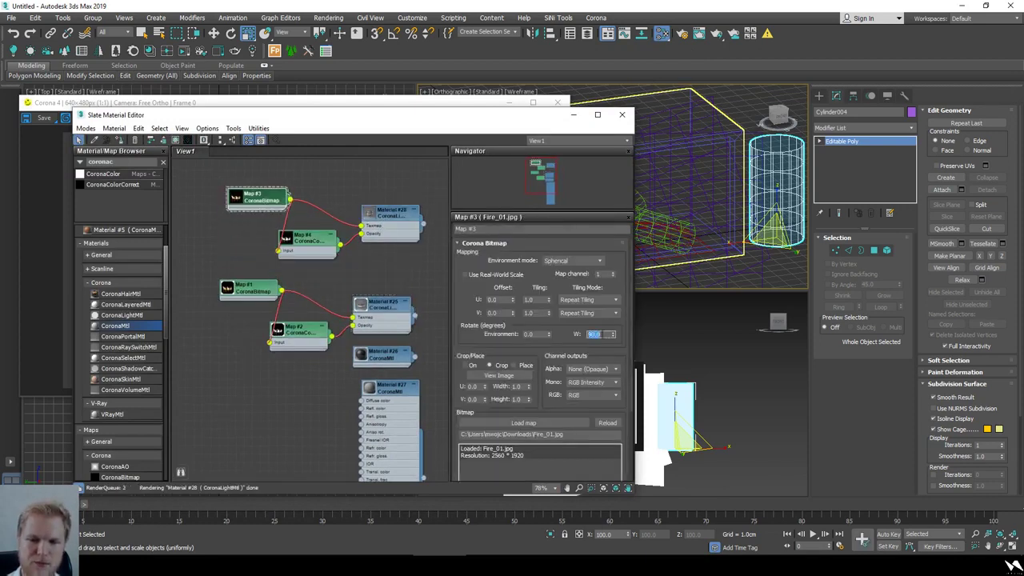
key("Return")
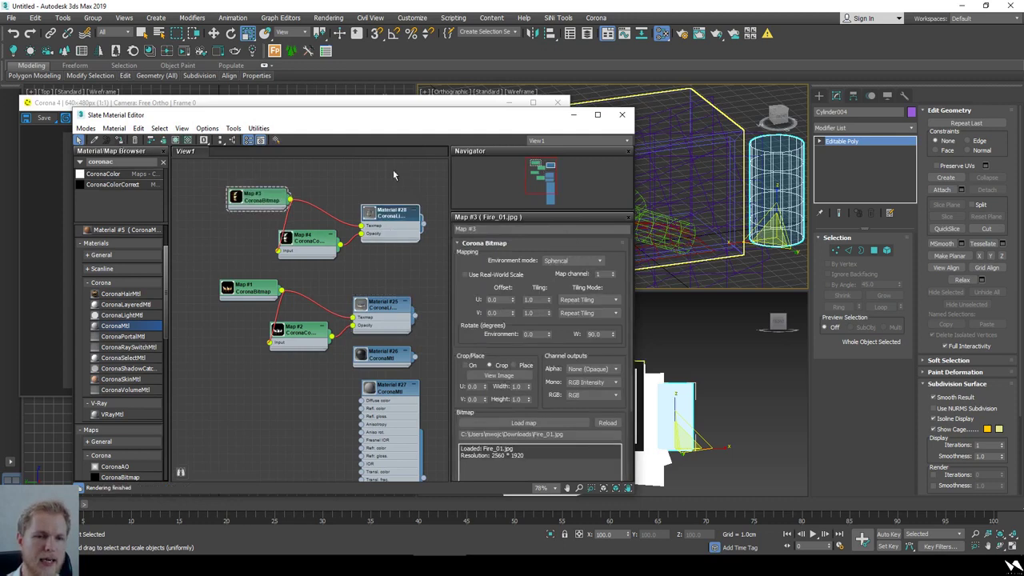
left_click(372, 106)
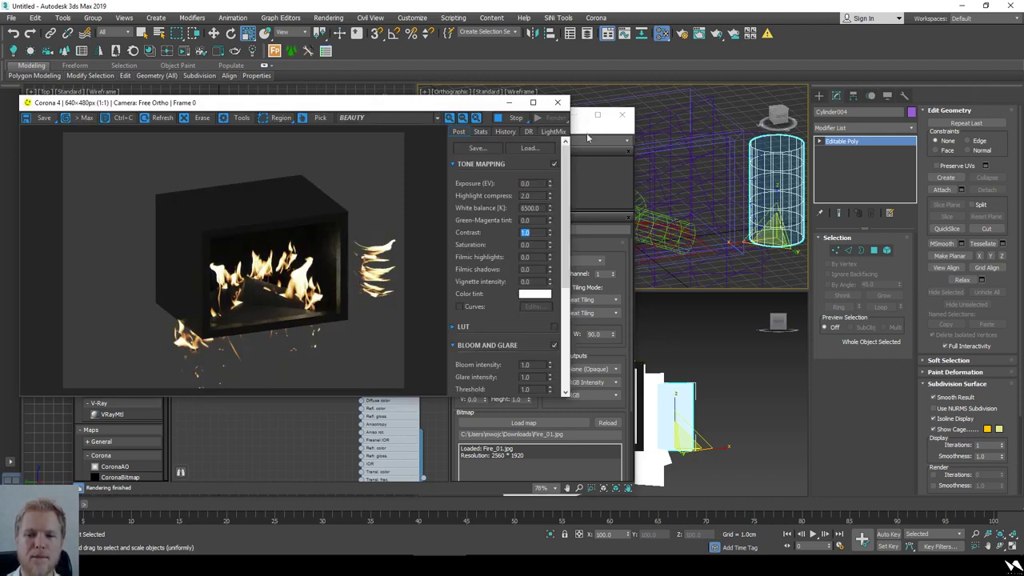
left_click(634, 132)
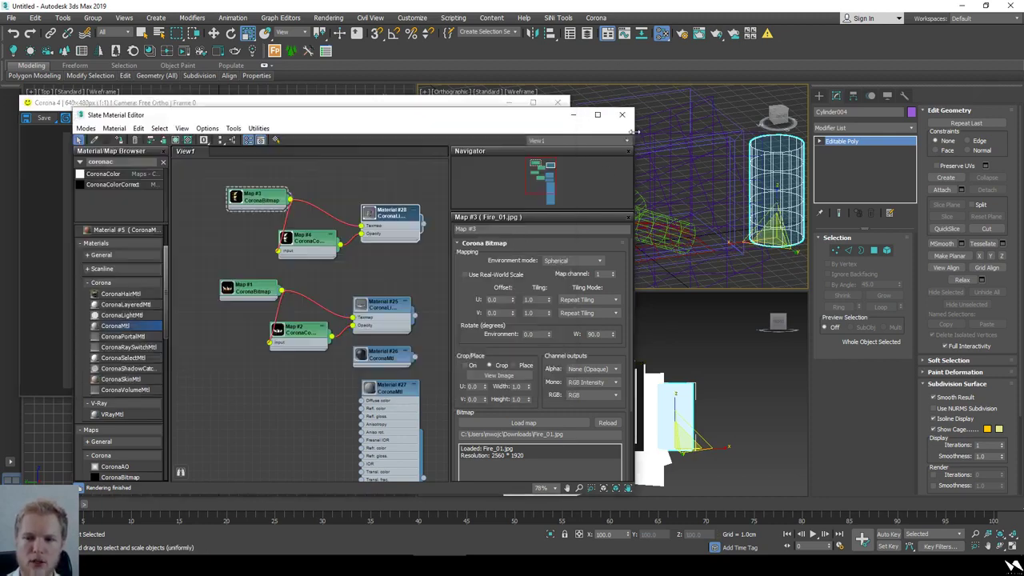
- Align the flame cylinder to the log Cylinder001, matching centers in X and Y position and orientation on all three axes
left_click(575, 116)
left_click_drag(381, 109, 242, 114)
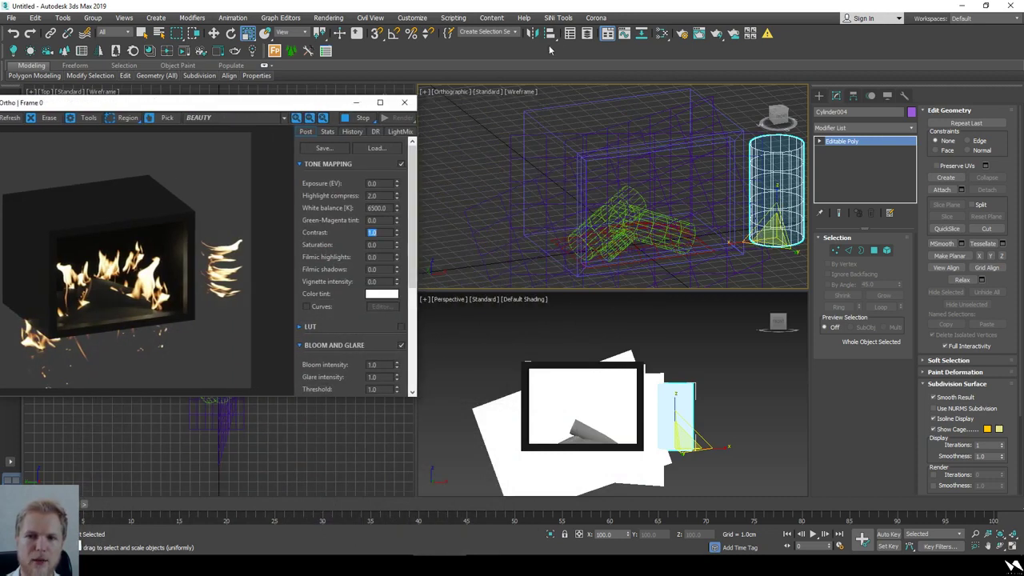
left_click(550, 34)
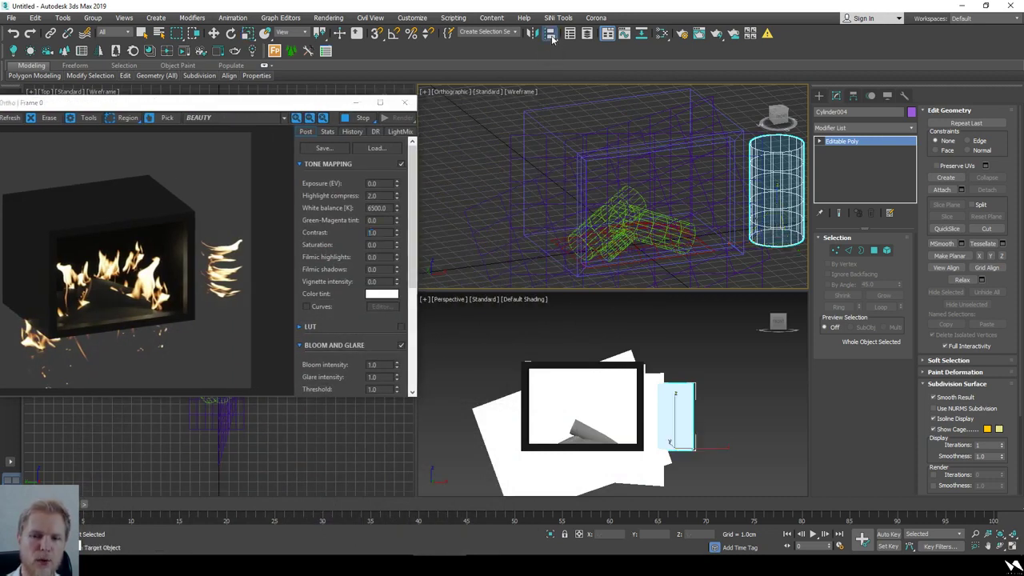
left_click(695, 236)
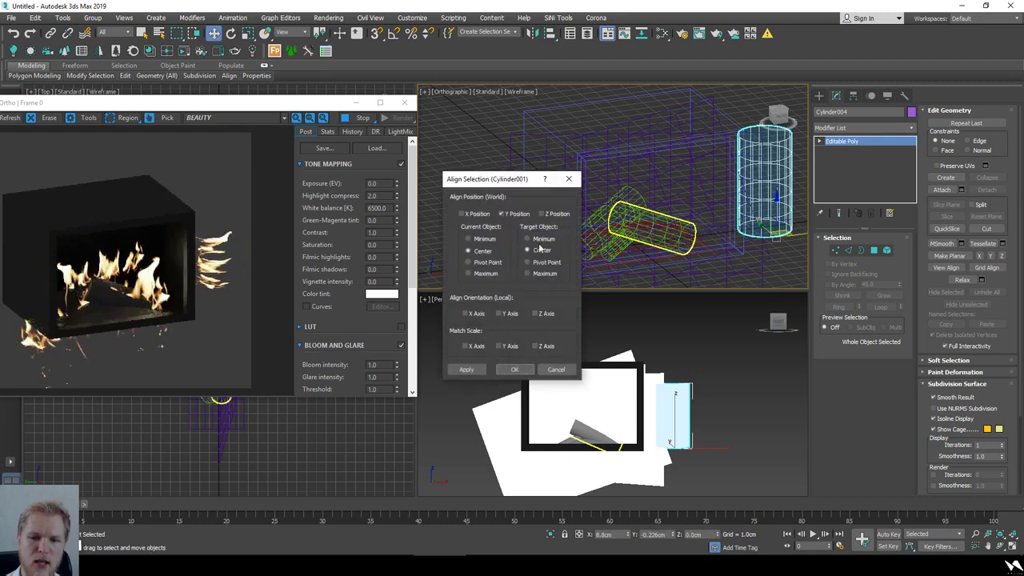
left_click(466, 314)
left_click(502, 314)
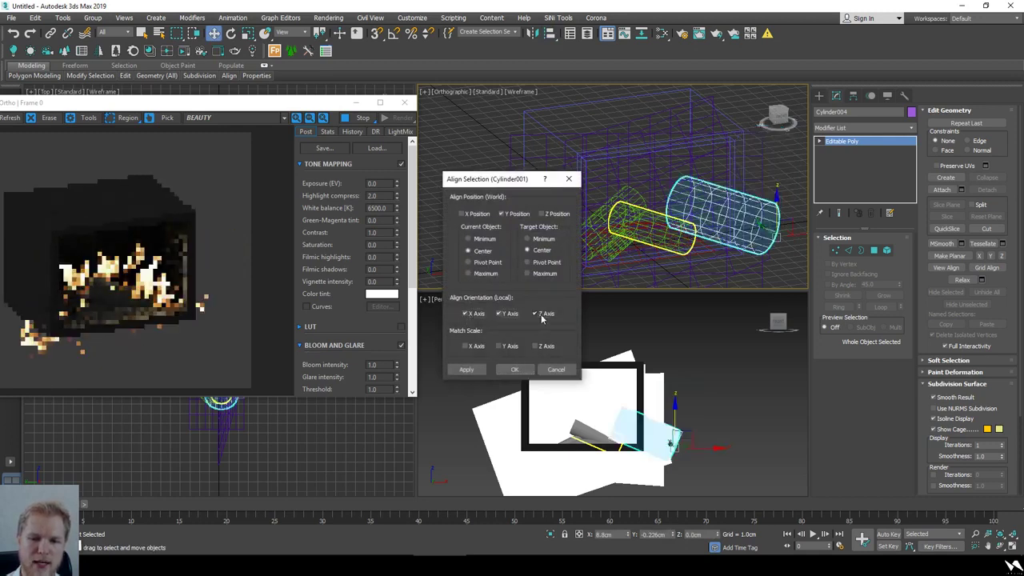
left_click(462, 213)
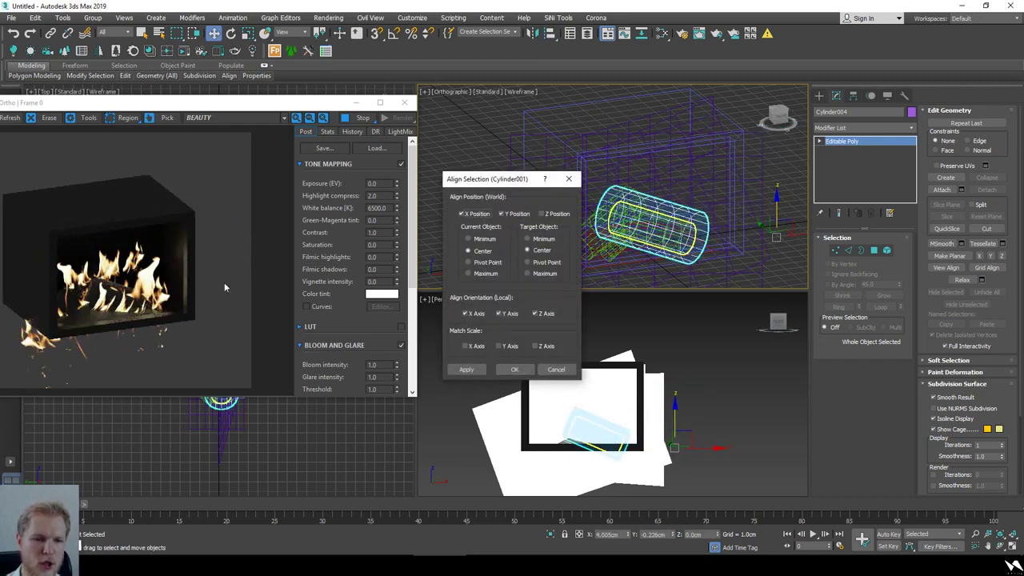
left_click(514, 369)
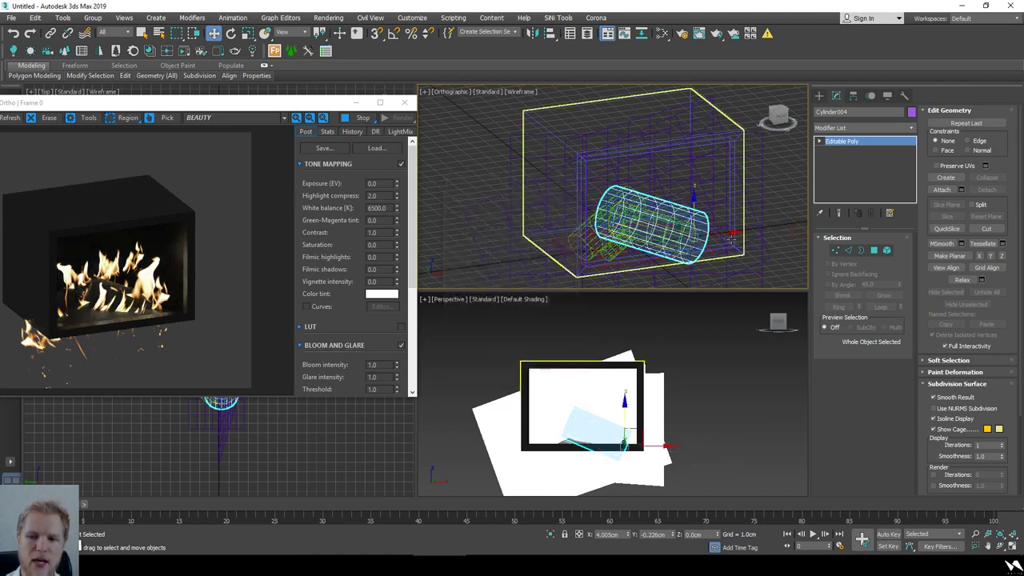
- Scale the flame cylinder down to about 72% so it wraps tightly around the log, and inspect it in the render
key("r")
left_click_drag(688, 227, 564, 271)
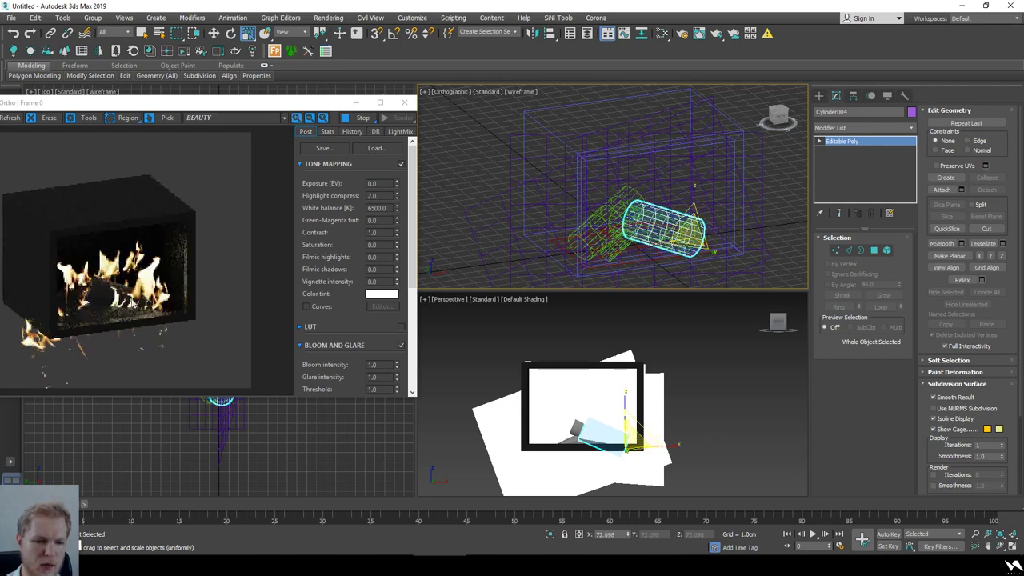
scroll(126, 299, "up", 4)
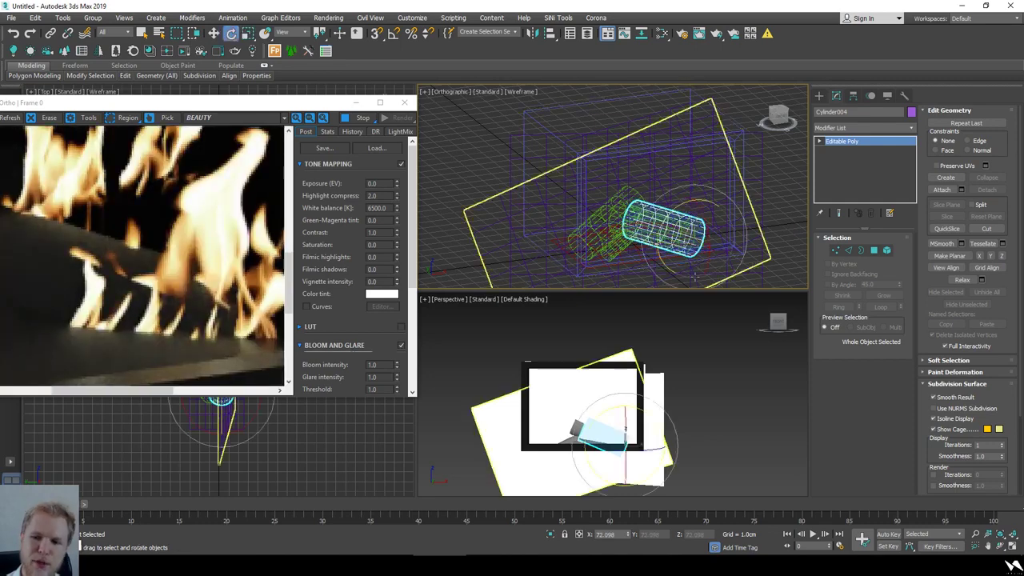
- Rotate the flame cylinder slightly about its long axis using the Local coordinate system, and check the flames in the full render
key("e")
left_click(302, 33)
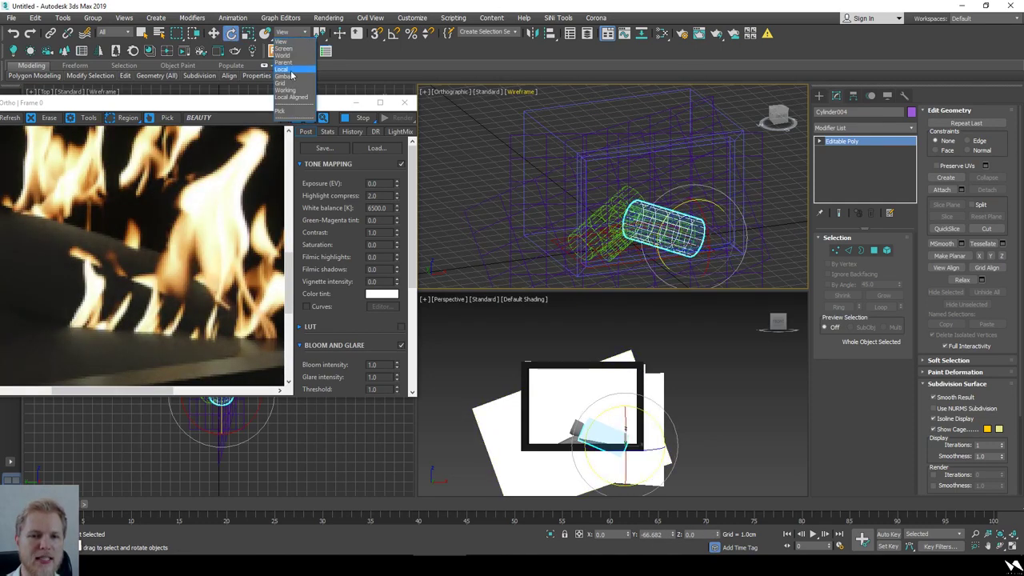
left_click(290, 73)
left_click_drag(713, 228, 717, 208)
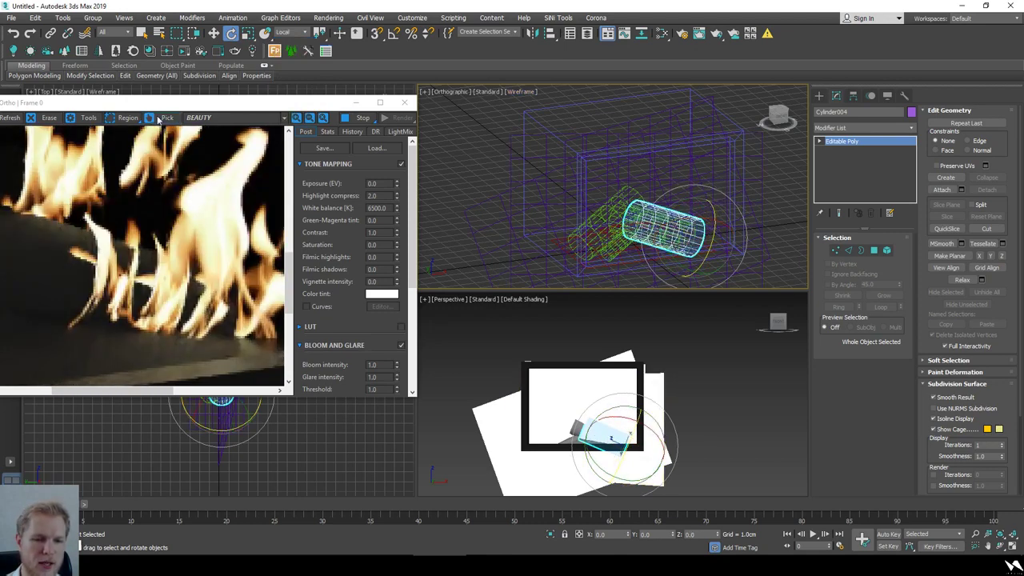
left_click_drag(173, 105, 434, 54)
scroll(397, 262, "down", 3)
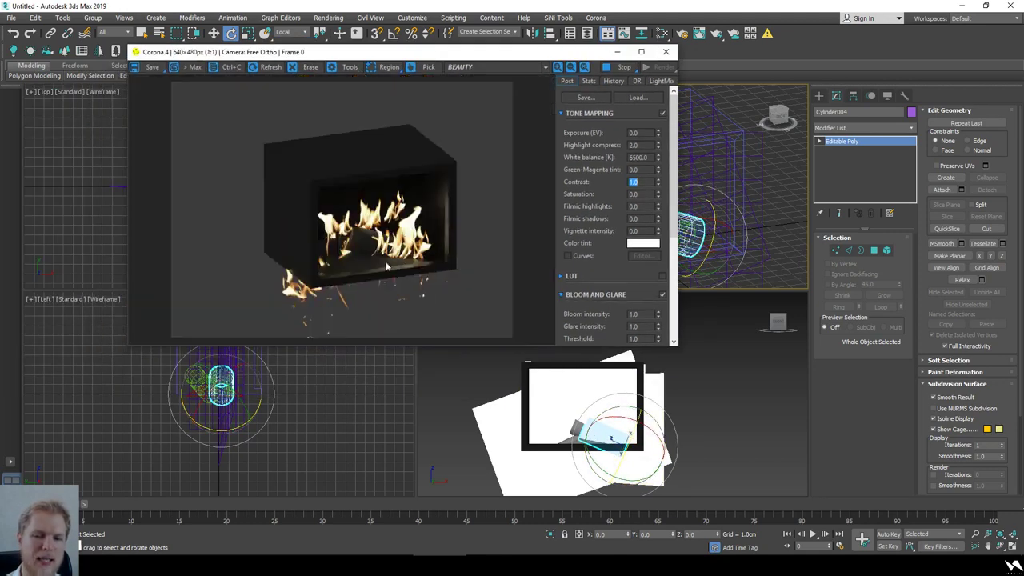
- Move the flame cylinder about 0.75 cm along its local Z axis so it sits further along the log
key("w")
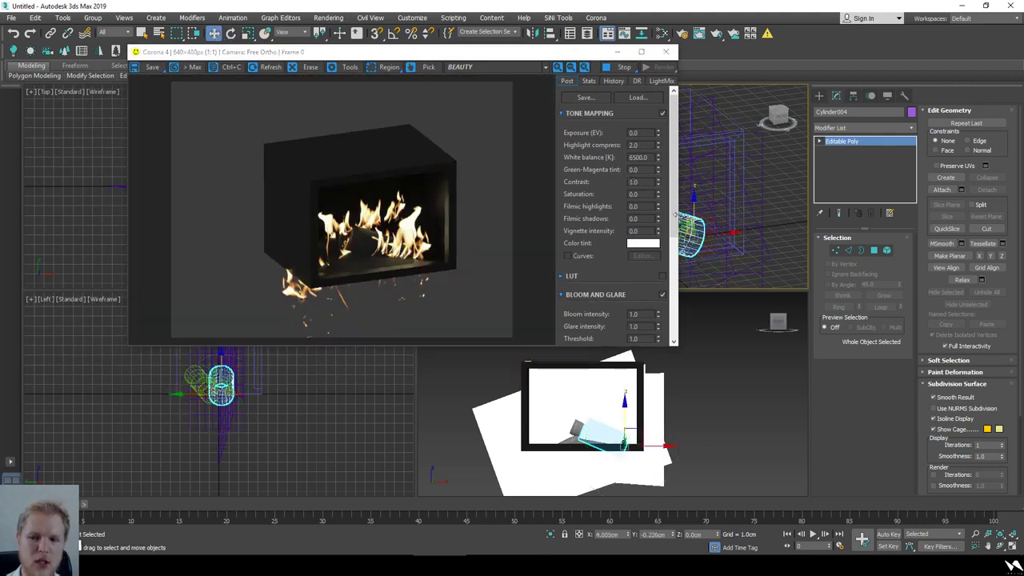
left_click_drag(381, 50, 218, 125)
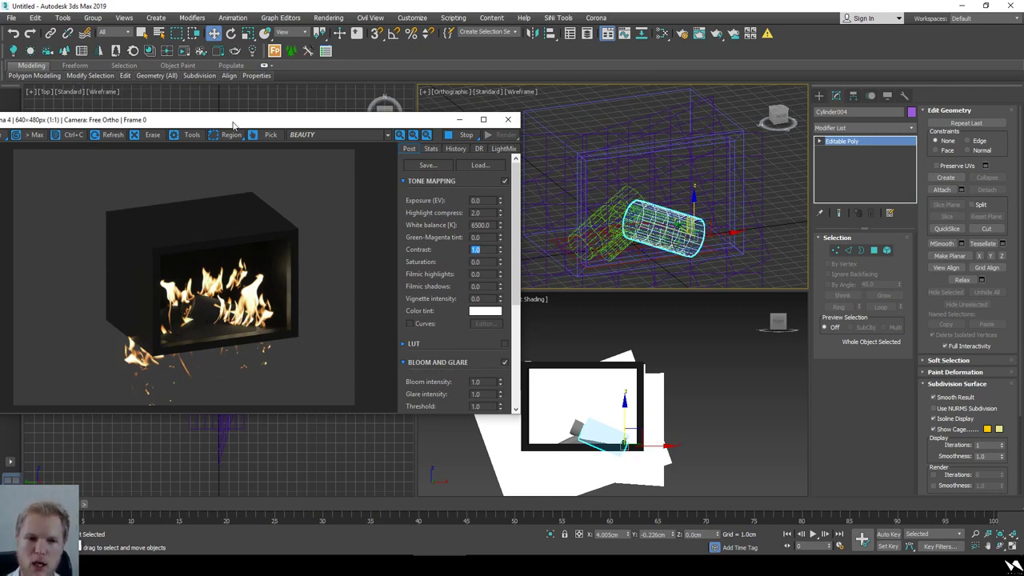
left_click_drag(233, 124, 335, 110)
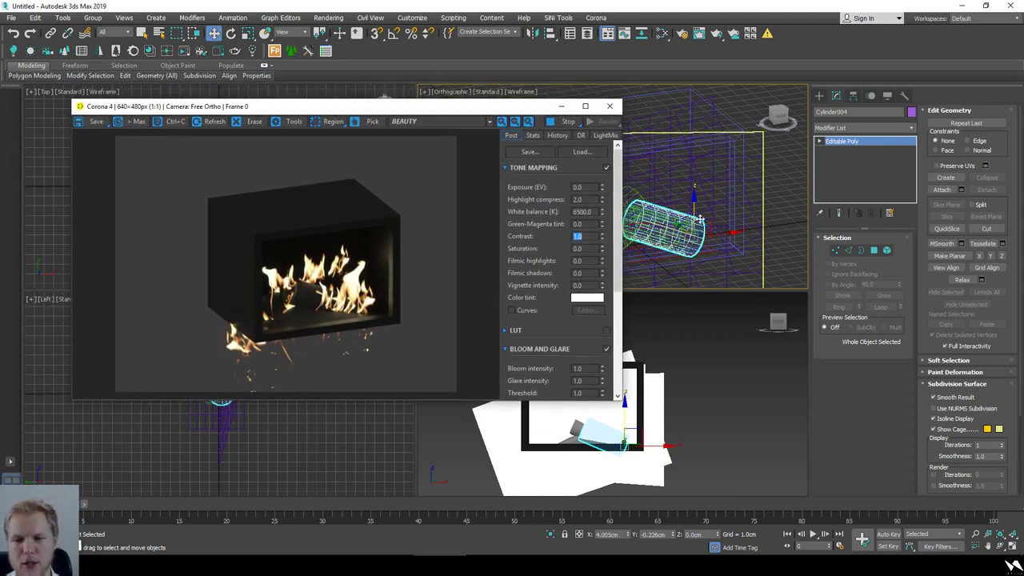
left_click(299, 34)
left_click(283, 69)
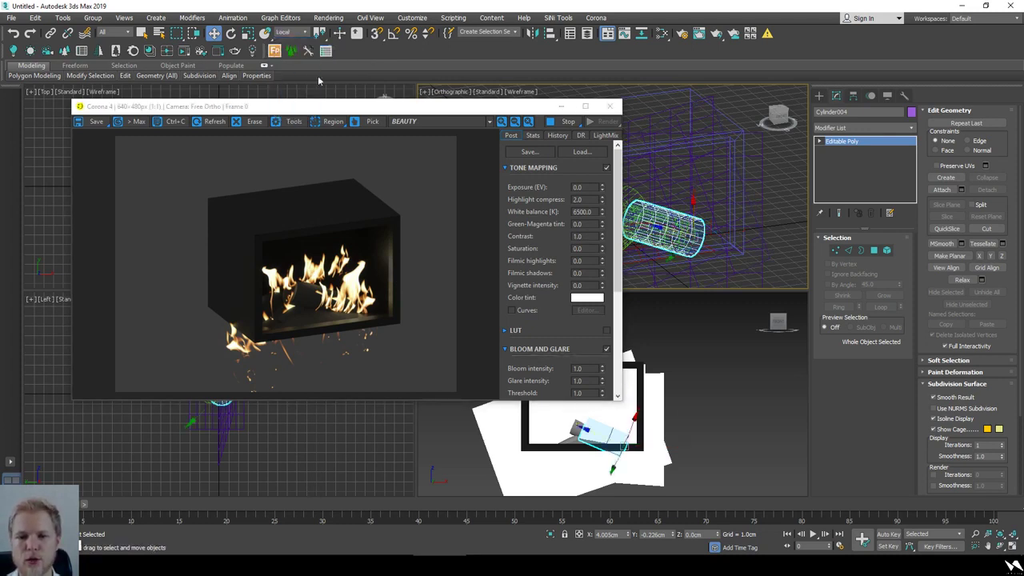
left_click_drag(666, 228, 656, 225)
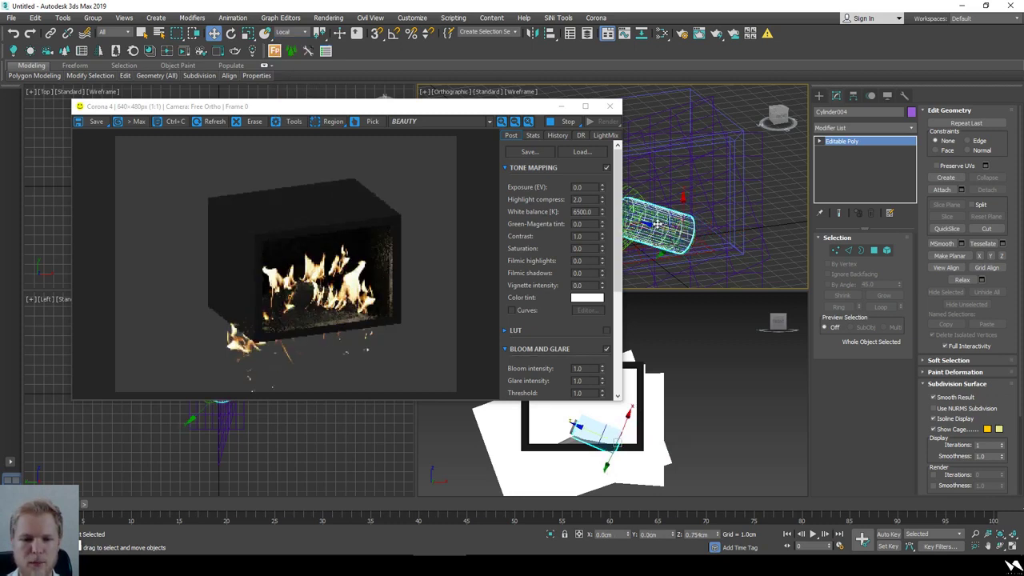